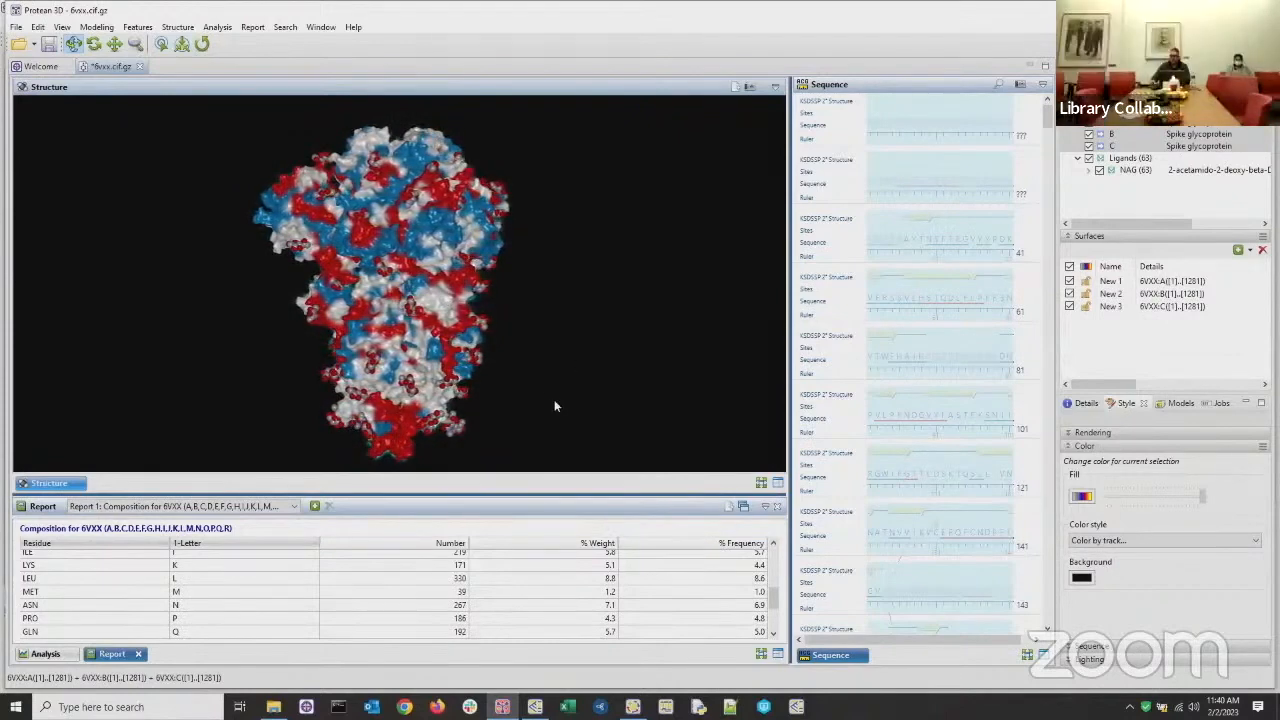
Step: Switch to MegAlign Pro and add wuhan-hu-1_covid.gb from the covidGenome folder to the untitled alignment project
mouse_move(537, 709)
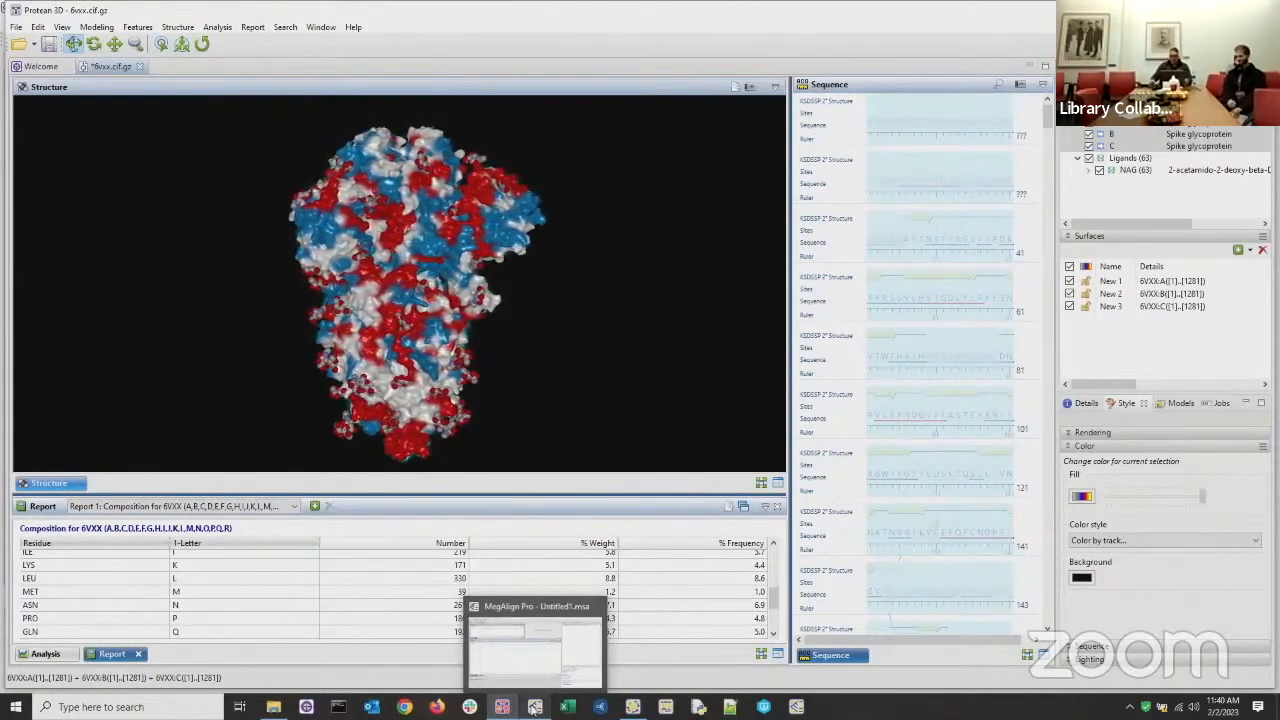
left_click(543, 678)
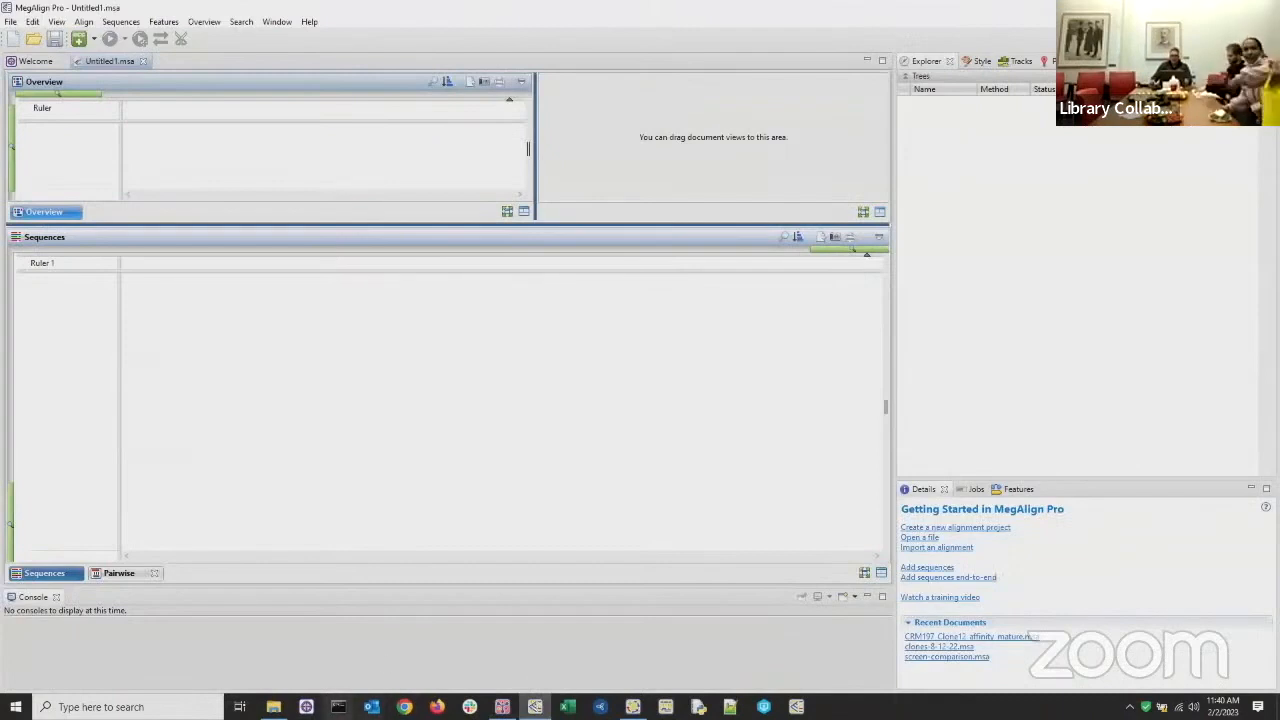
left_click(273, 707)
left_click(530, 160)
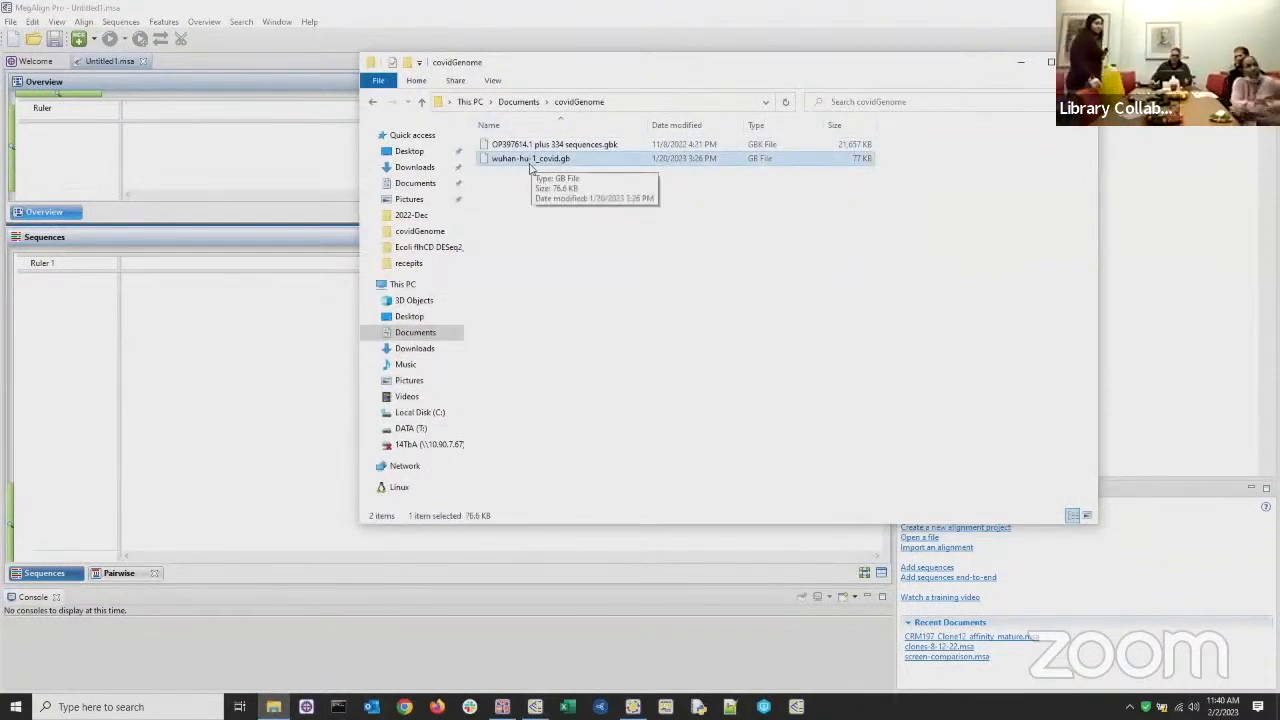
left_click_drag(530, 167, 84, 316)
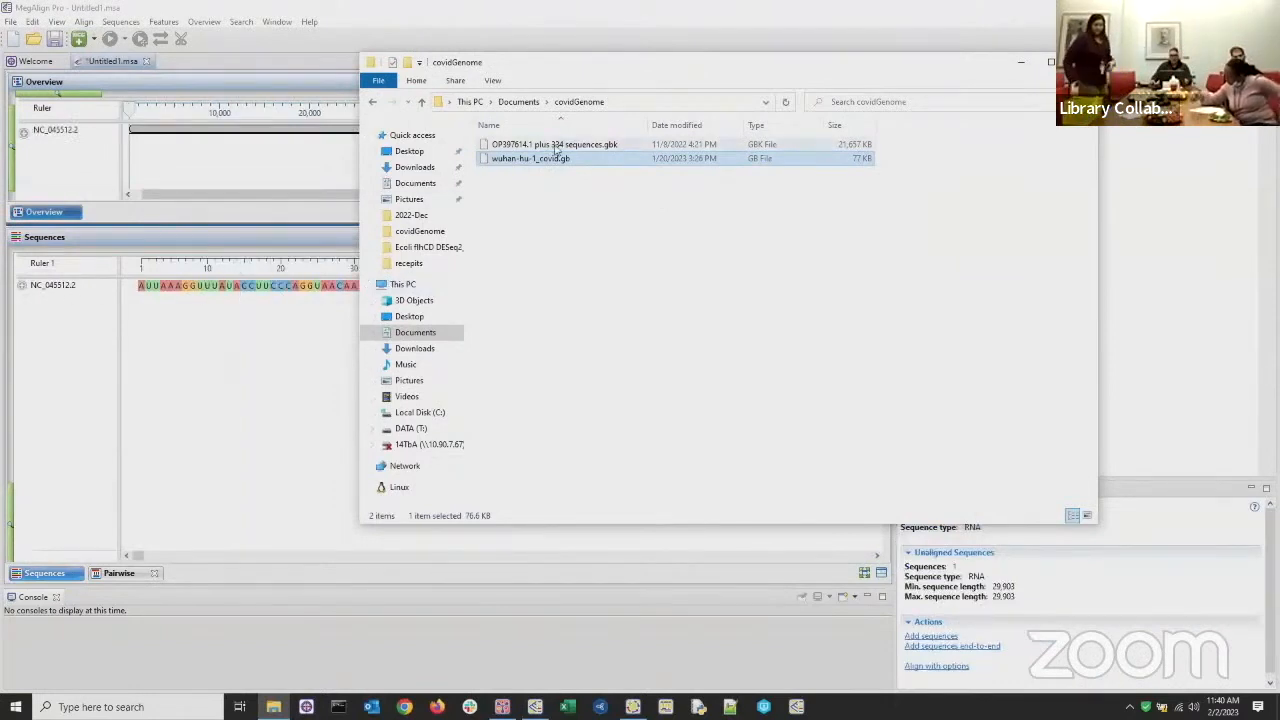
Step: Add the file "OP397614.1 plus 334 sequences.gbk" to the project and accept the mixed sequence types
left_click_drag(555, 148, 80, 341)
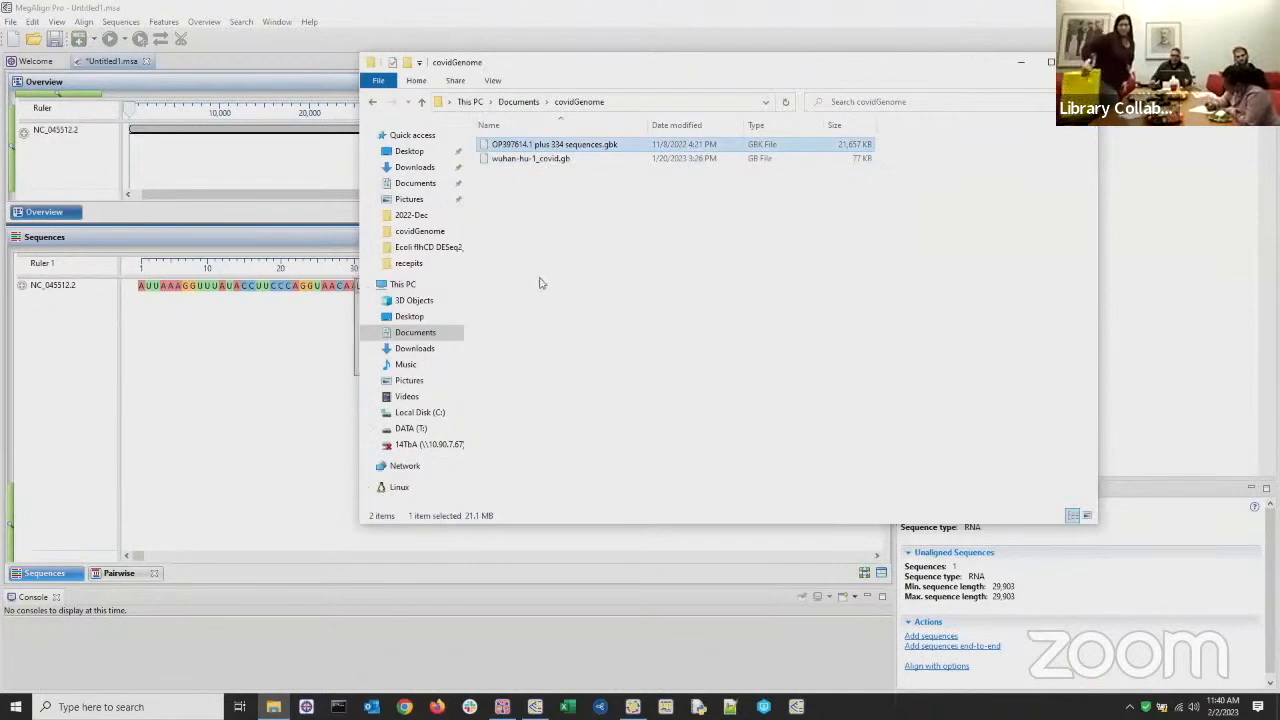
left_click(1020, 62)
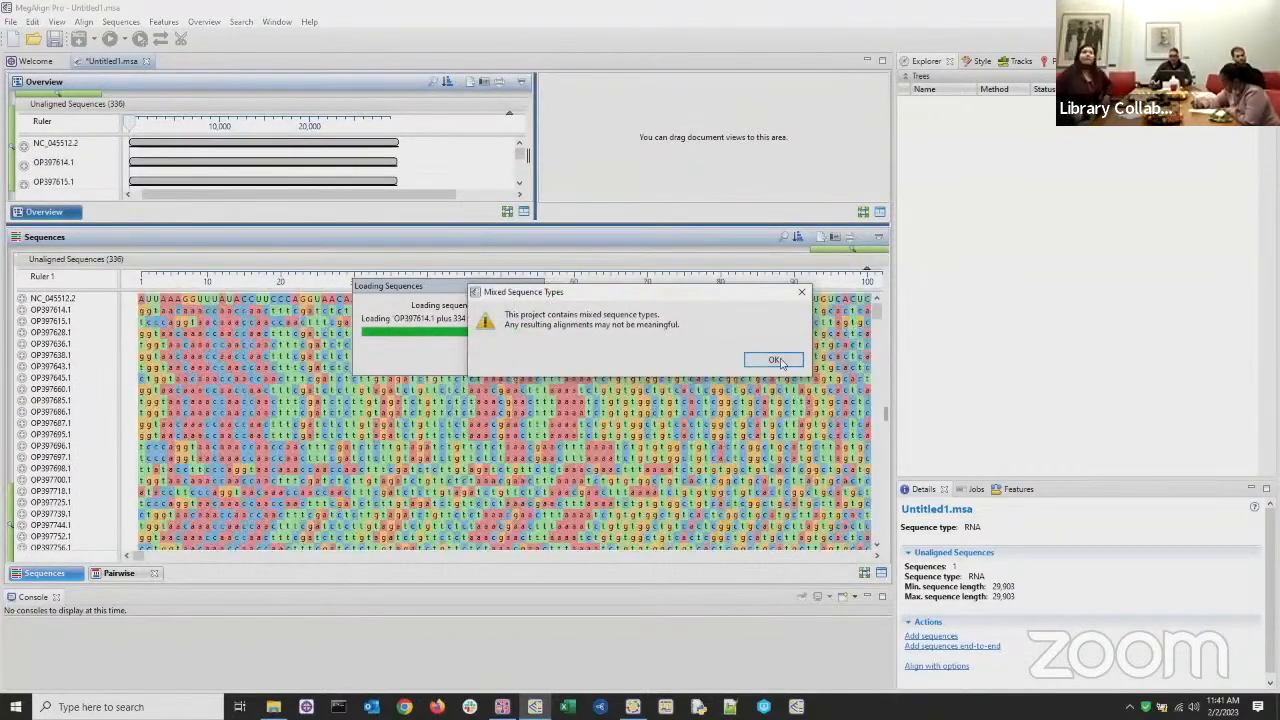
left_click(774, 360)
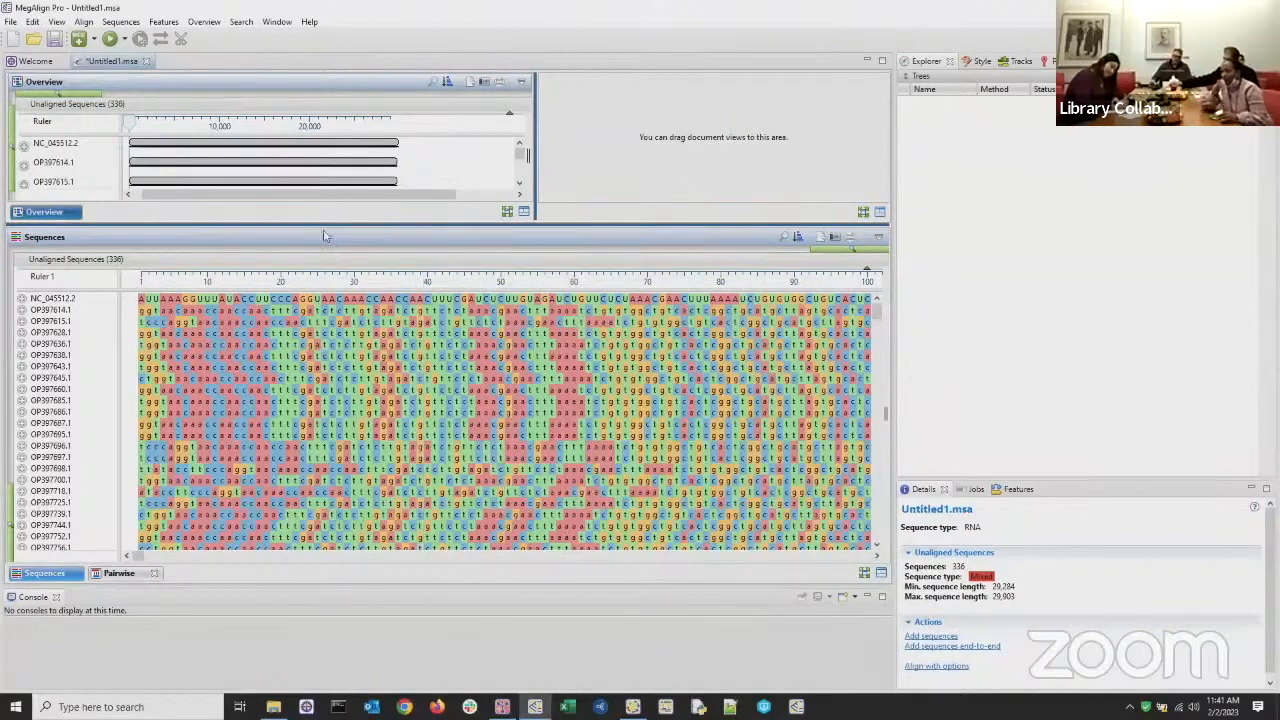
Step: Change the display label of sequence NC_045512.2 to show only its Description instead of the default name
left_click(53, 298)
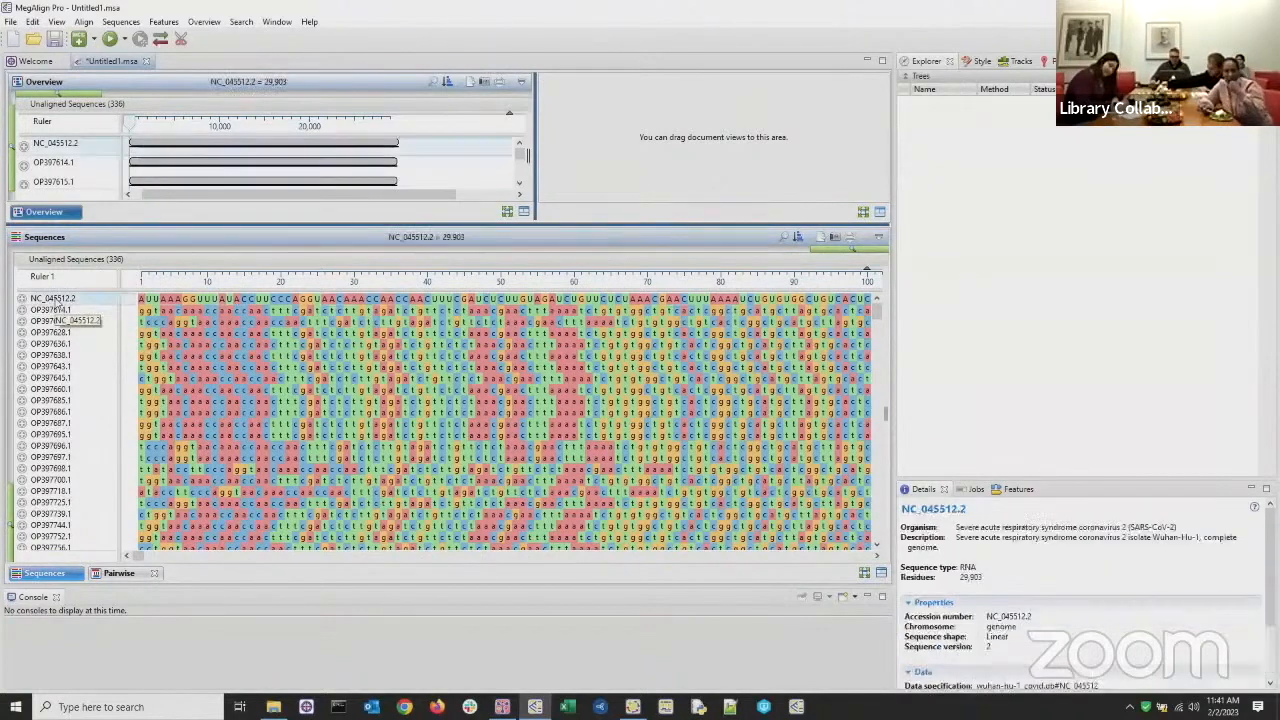
right_click(60, 300)
left_click(155, 398)
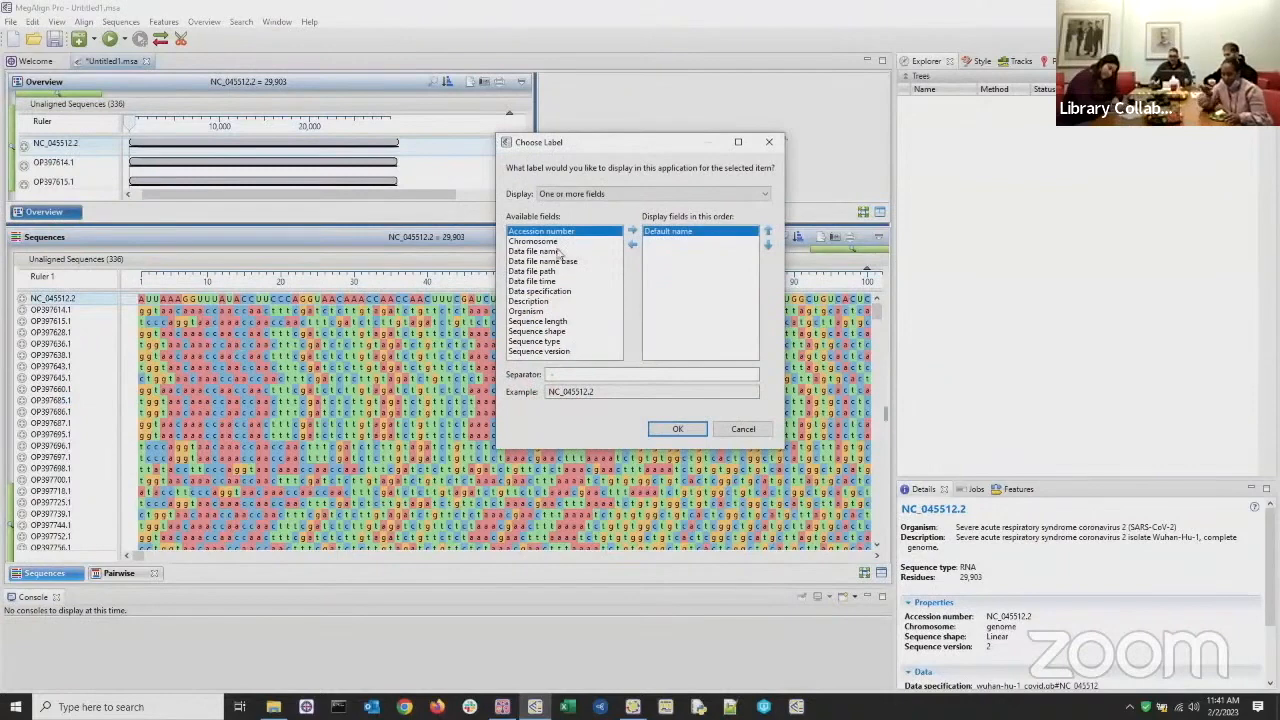
left_click(528, 301)
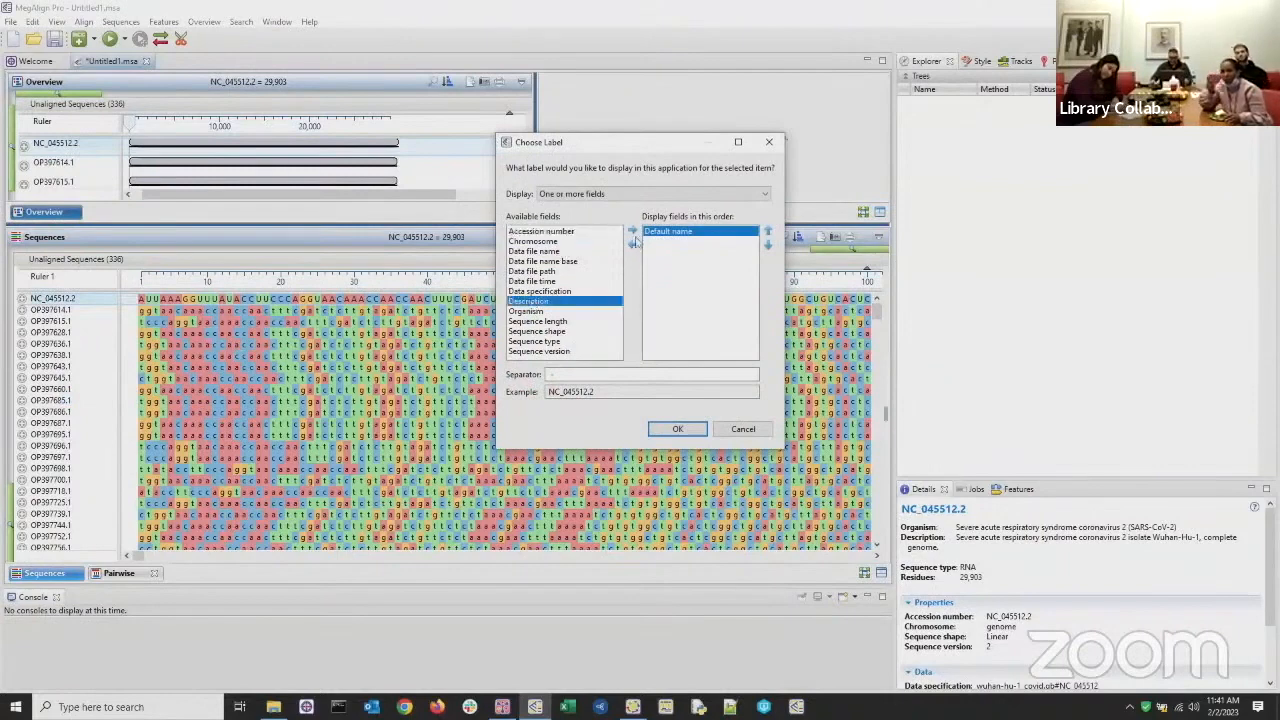
left_click(633, 232)
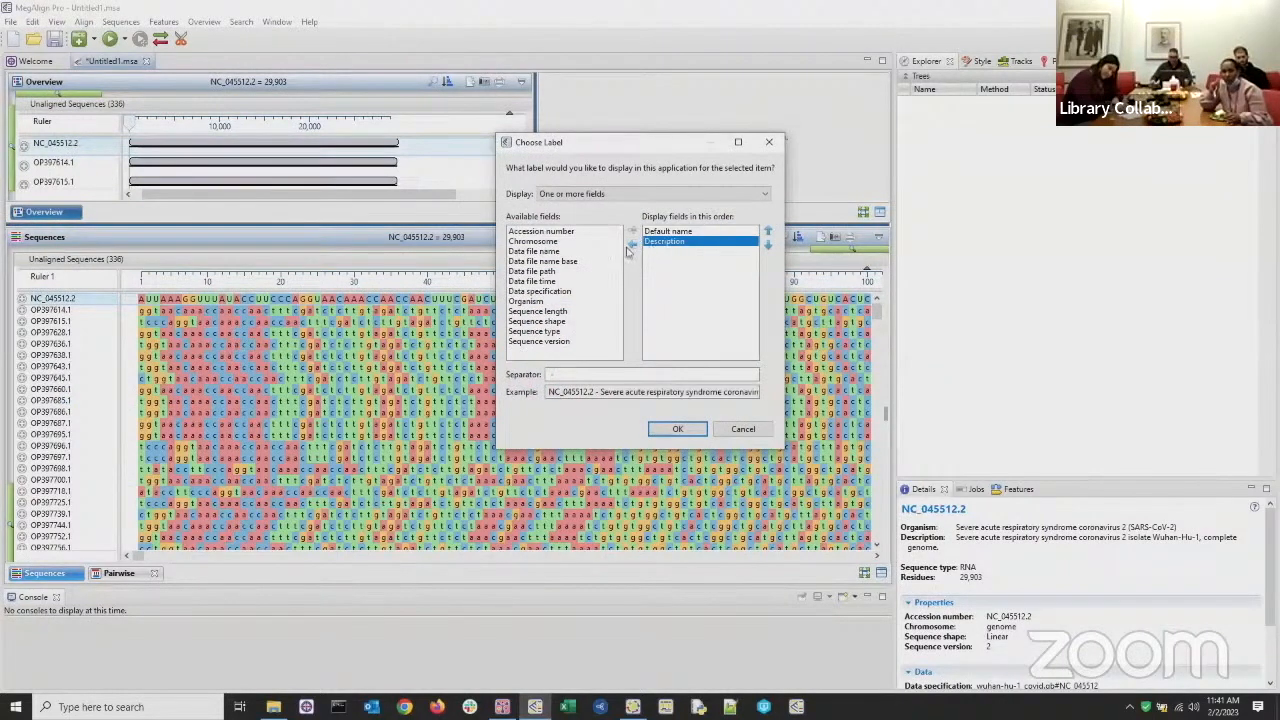
left_click(647, 233)
left_click(633, 245)
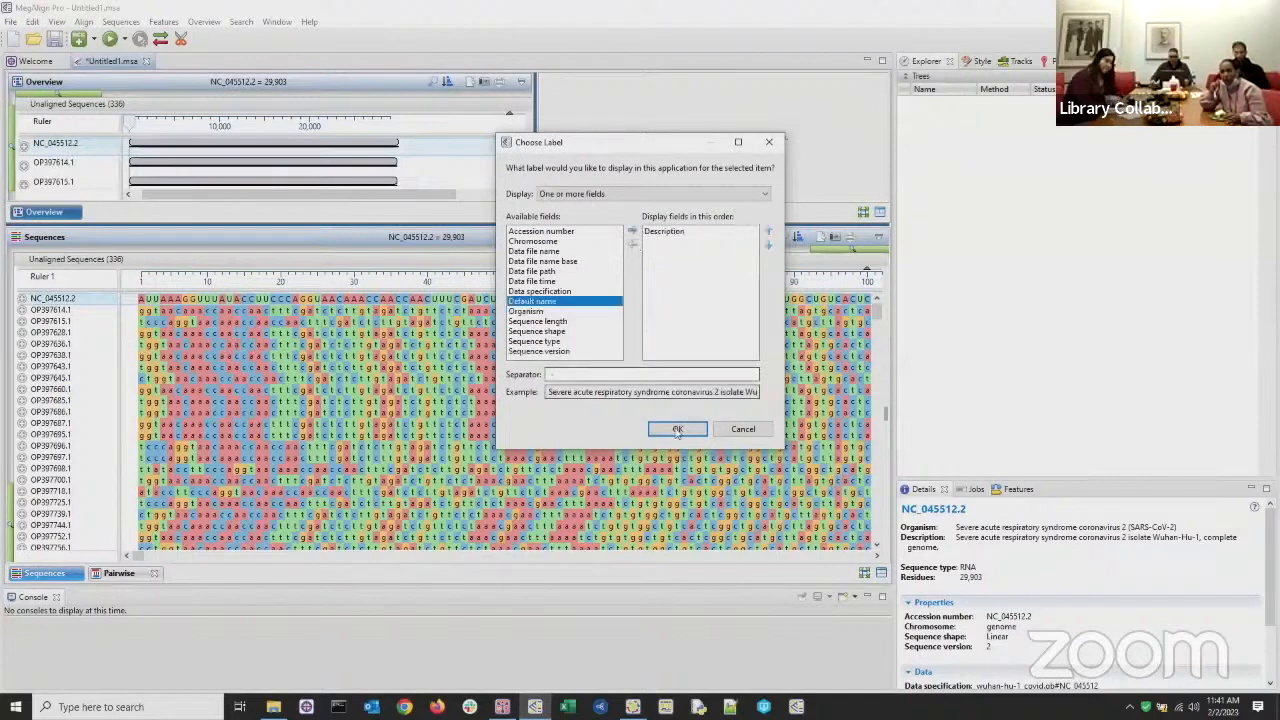
left_click(677, 428)
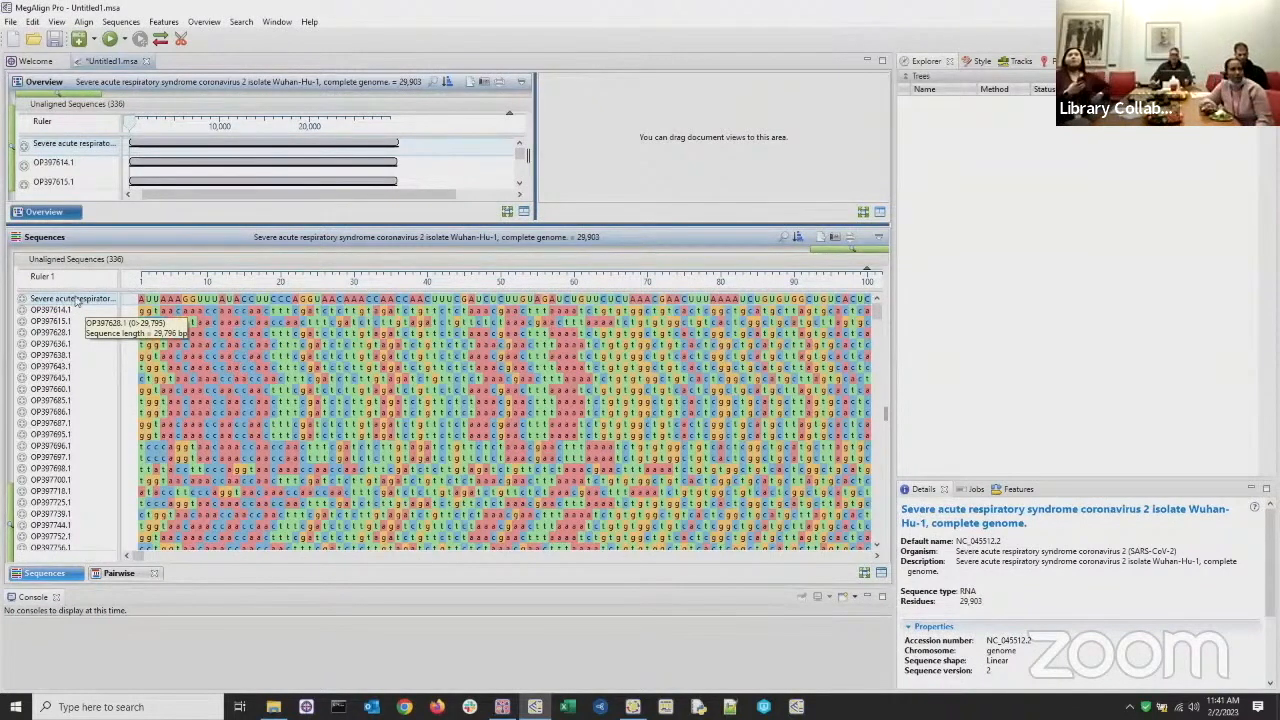
Step: Look through the list of unaligned sequences in the project
scroll(55, 327, "down", 8)
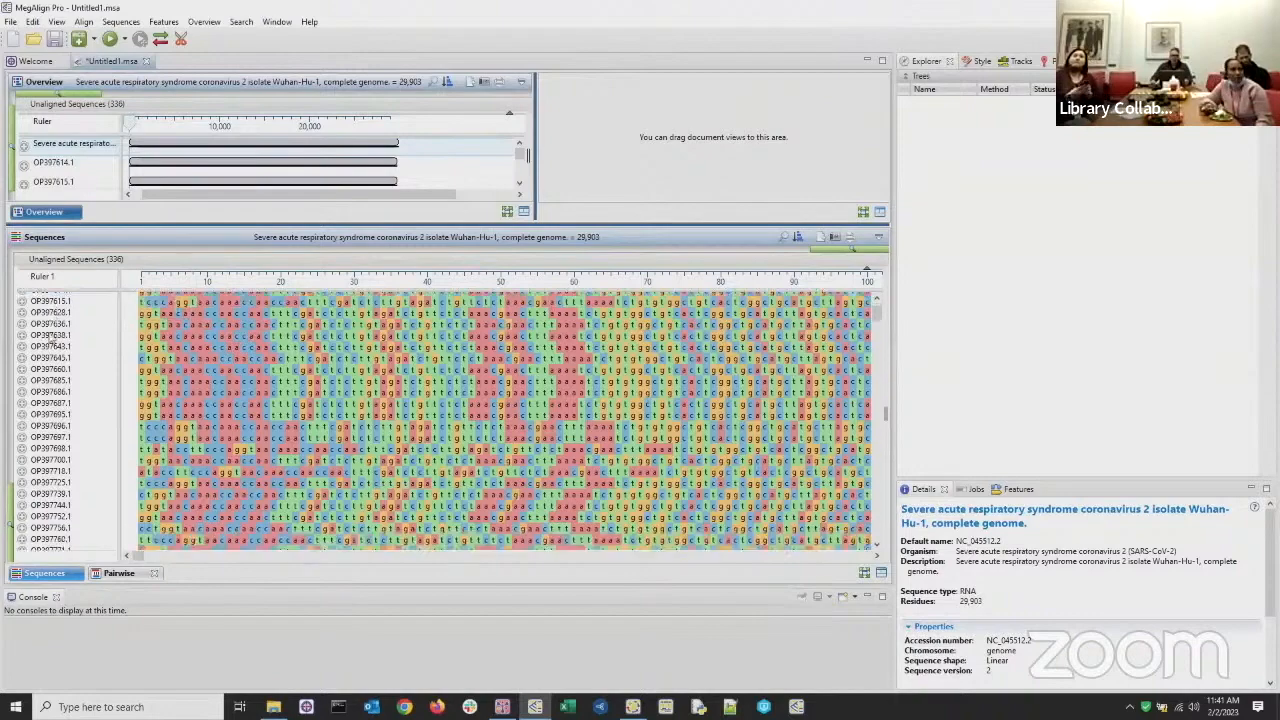
scroll(55, 345, "down", 8)
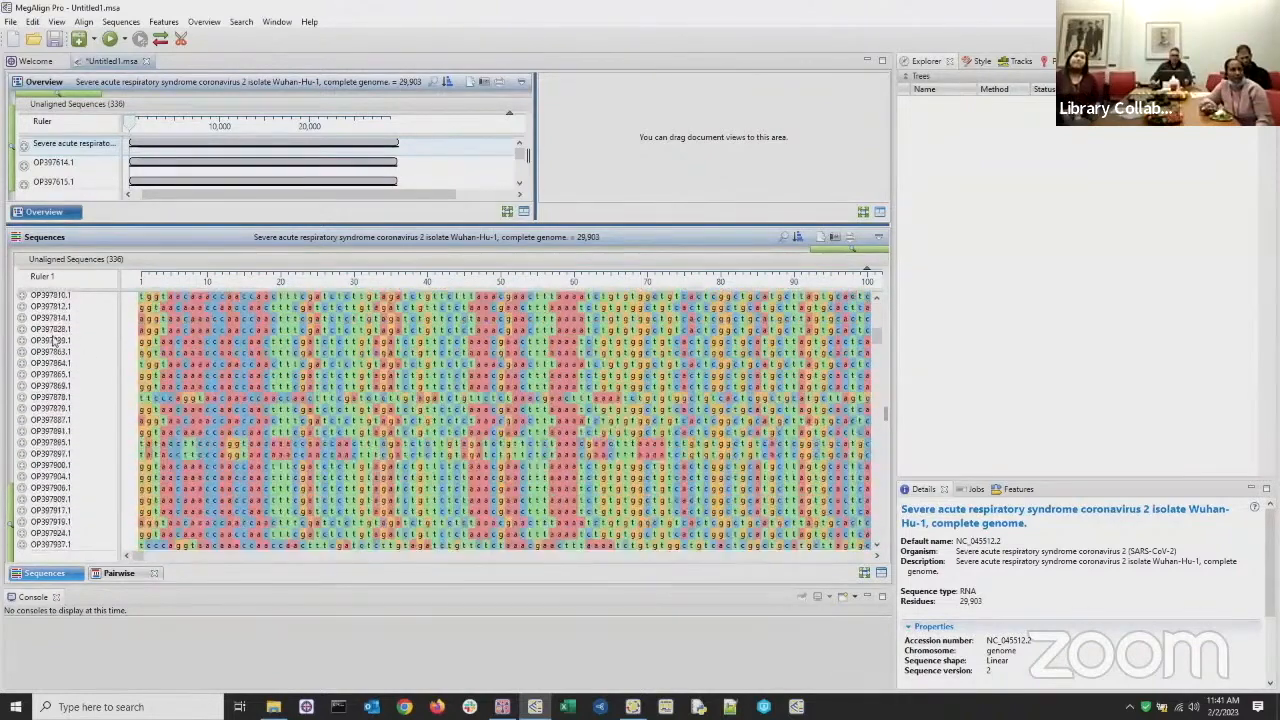
scroll(60, 345, "down", 6)
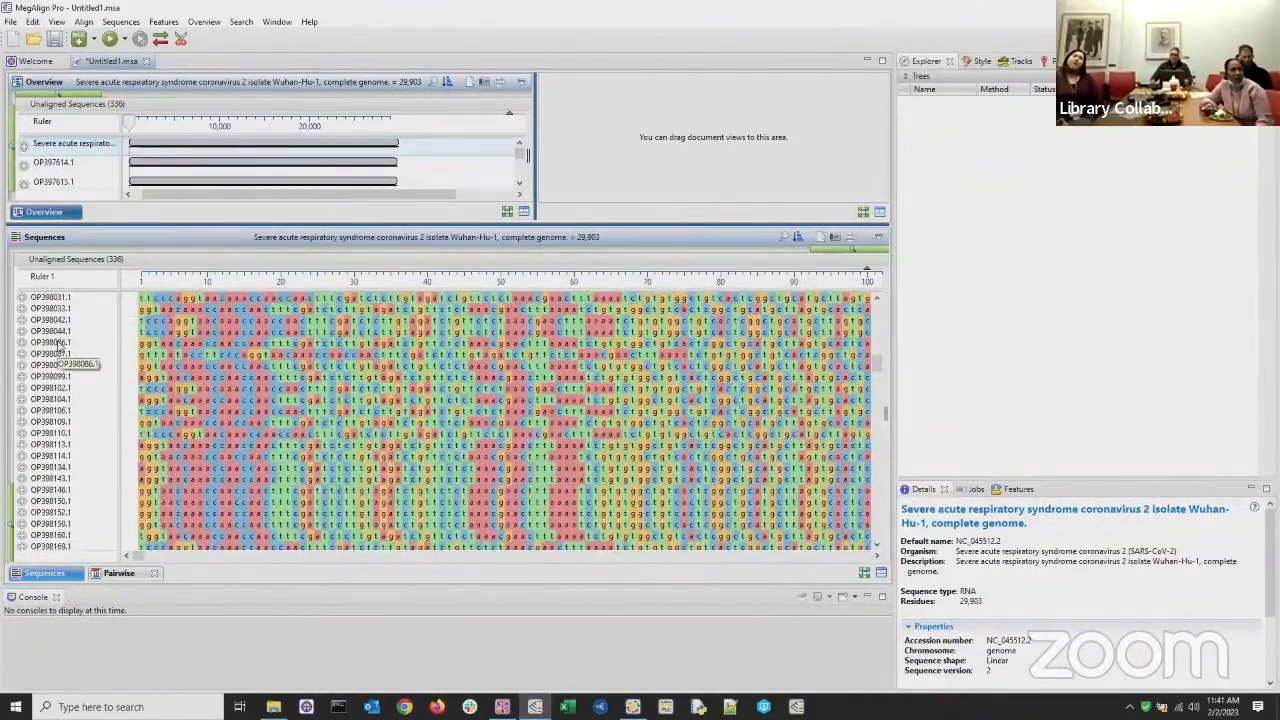
scroll(60, 345, "up", 14)
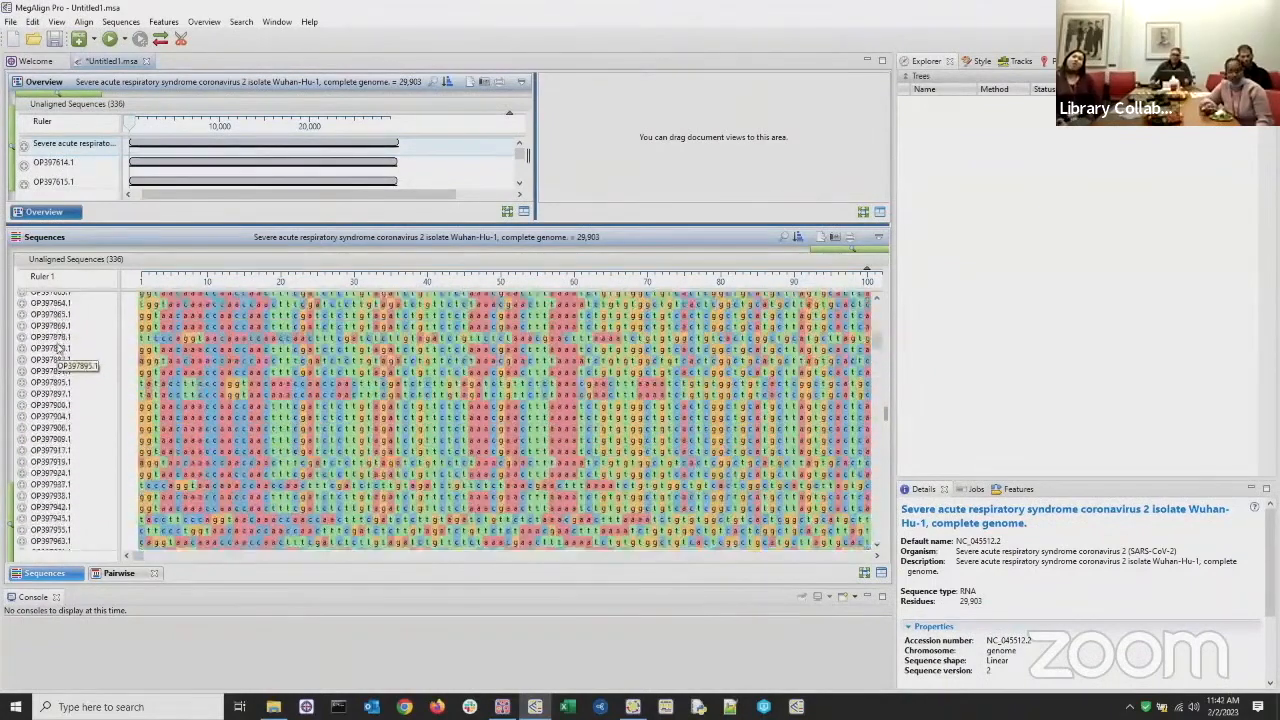
scroll(60, 345, "up", 6)
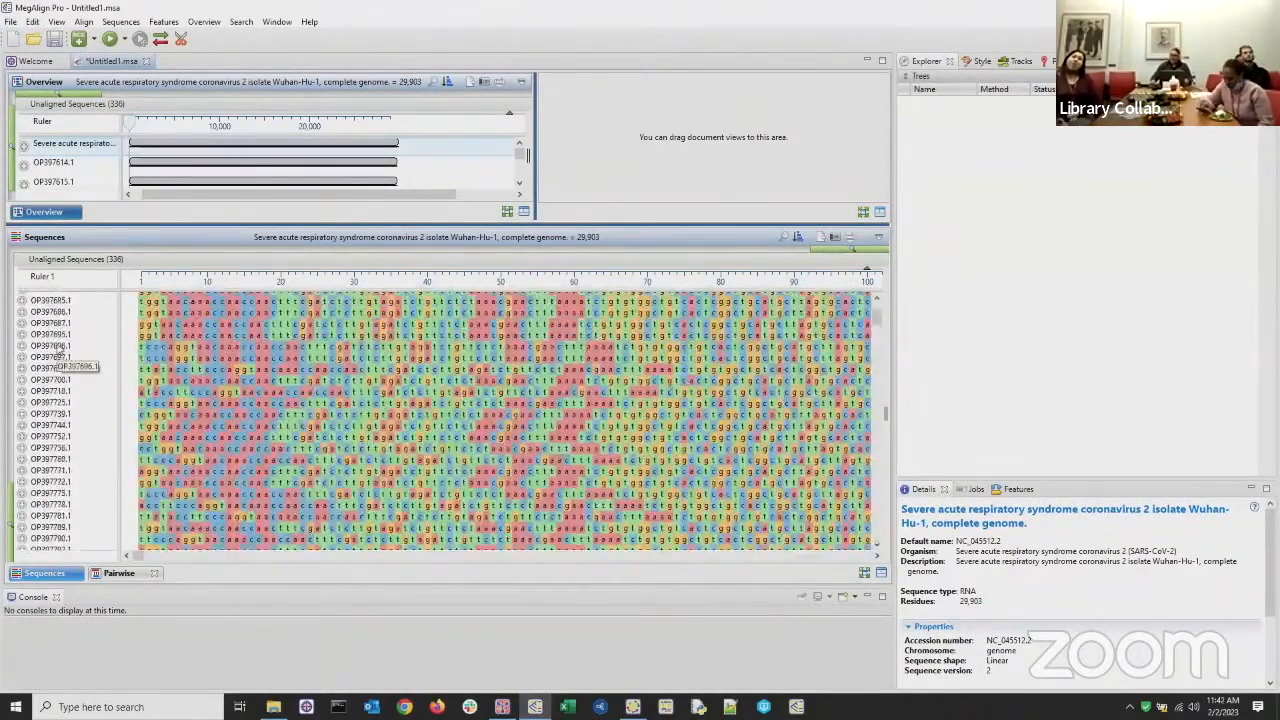
scroll(60, 345, "up", 2)
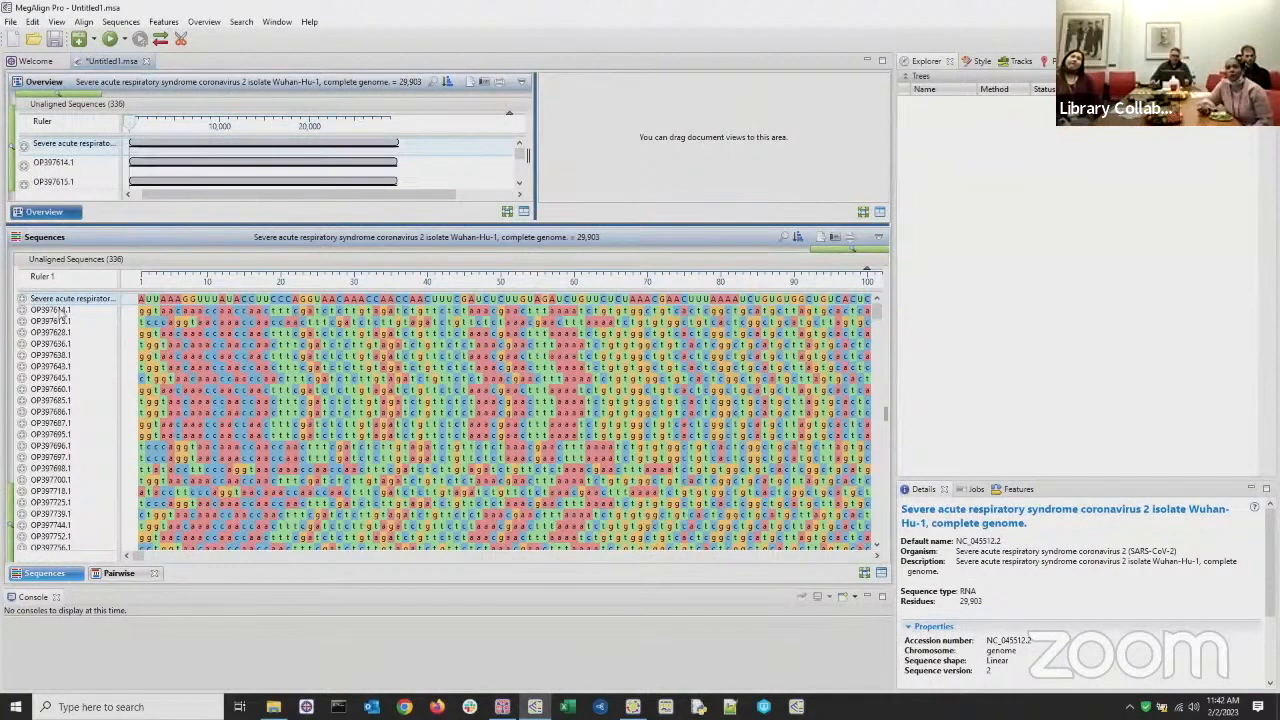
left_click(243, 22)
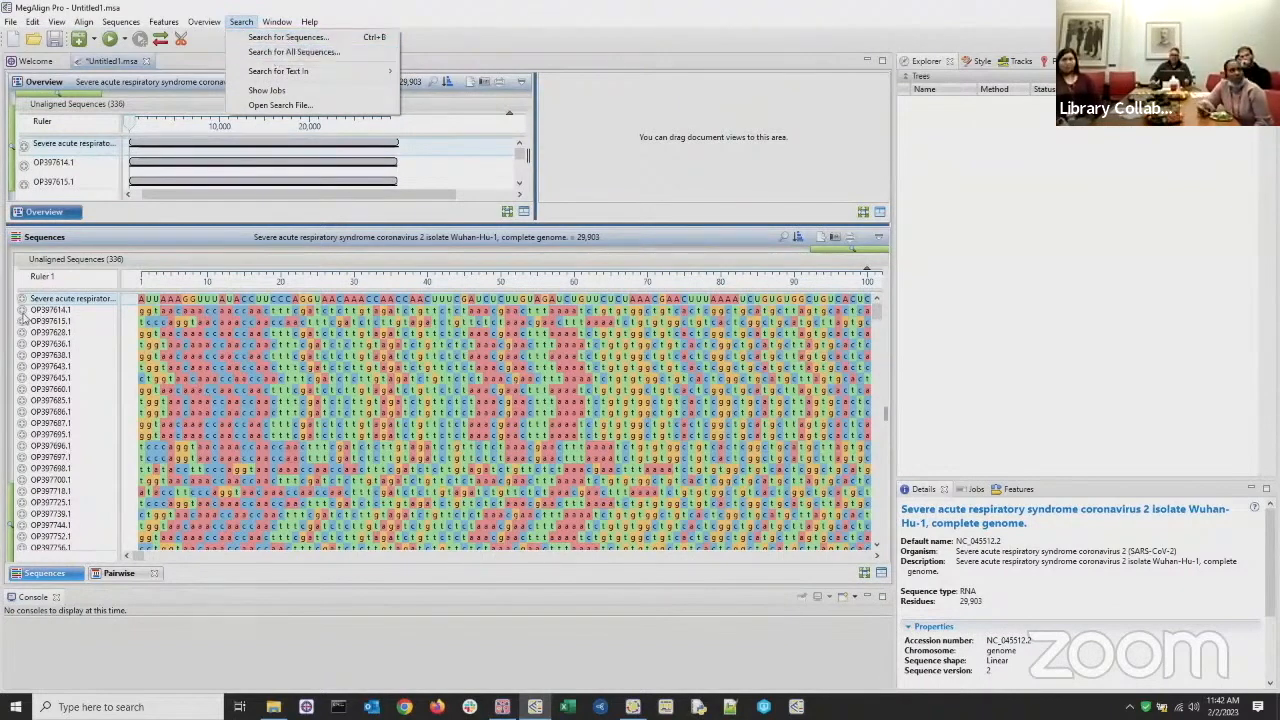
Step: Open wuhan-hu-1_covid.gb from the covidGenome folder in Universal Viewer and examine the ORF1ab gene and CDS annotations in its features
left_click(273, 707)
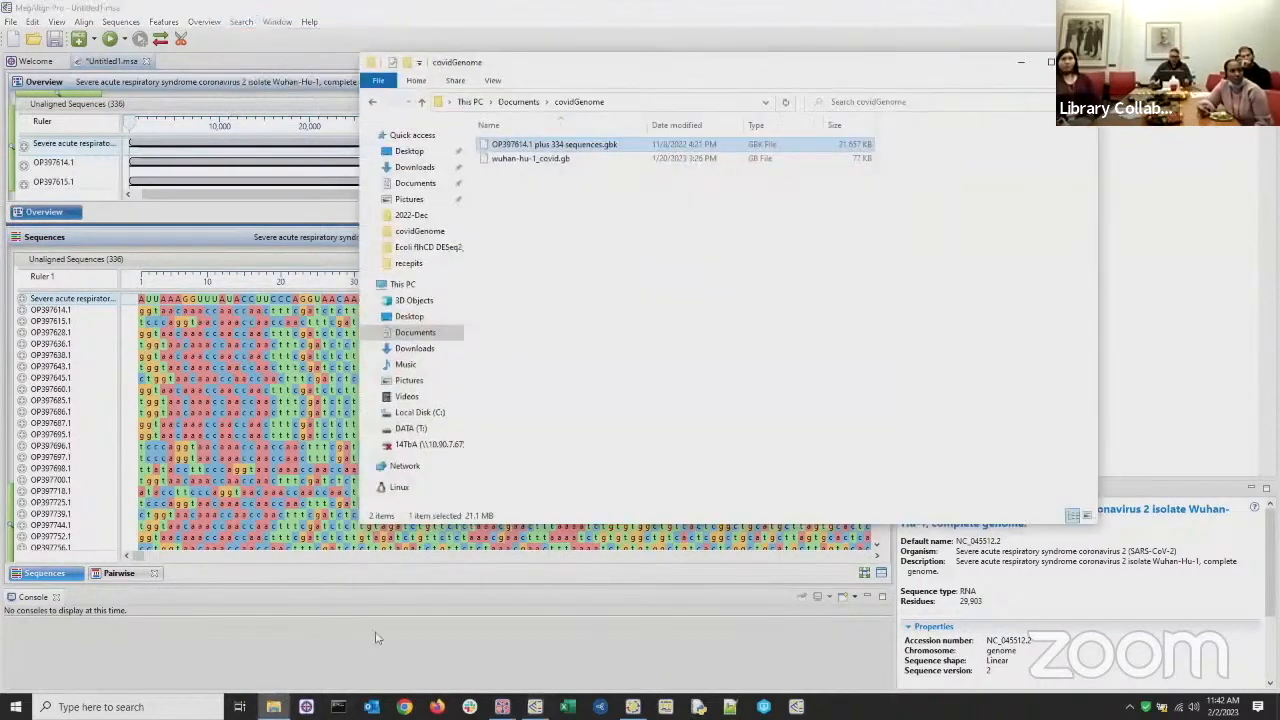
double_click(543, 160)
right_click(543, 160)
left_click(600, 187)
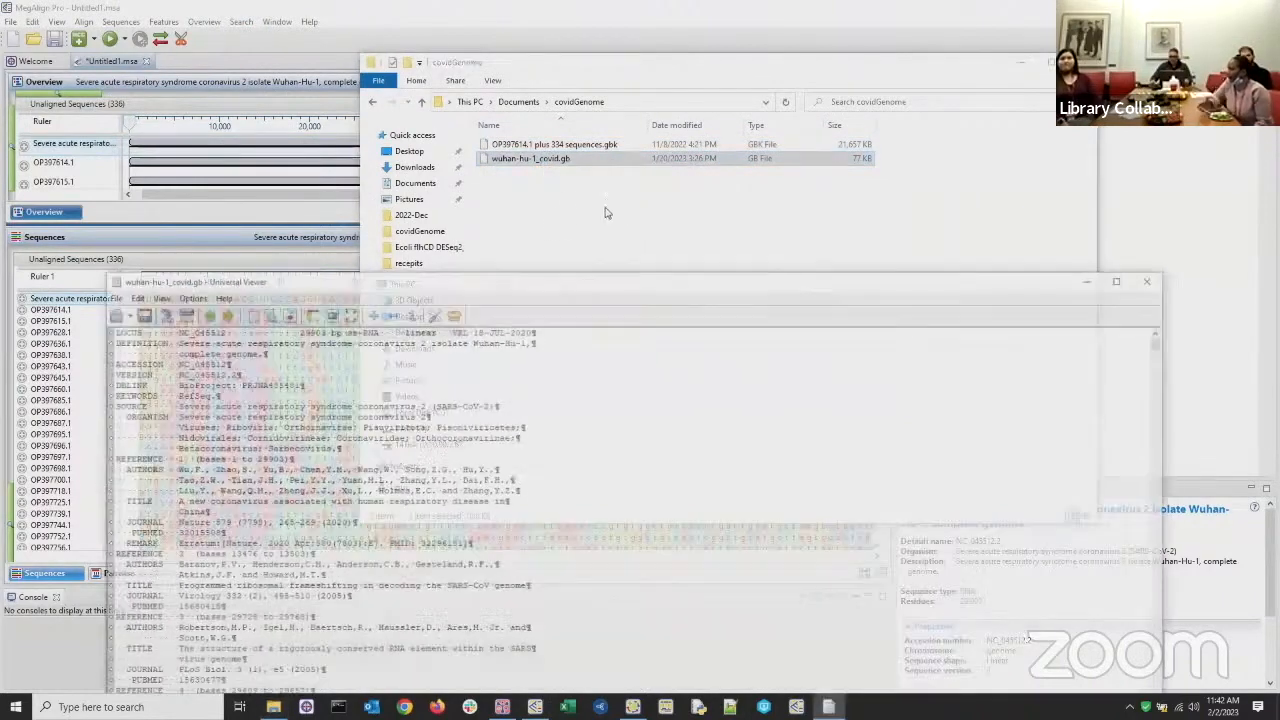
left_click_drag(613, 282, 648, 151)
scroll(332, 447, "down", 20)
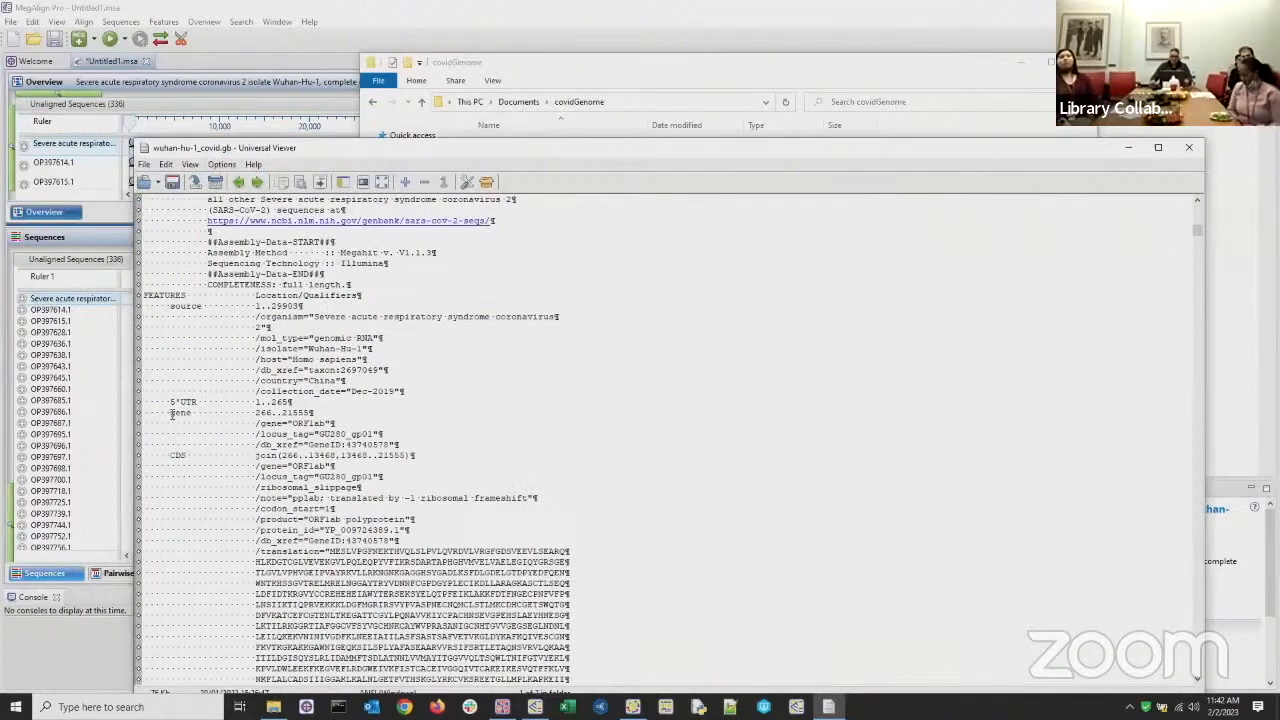
left_click_drag(168, 412, 407, 457)
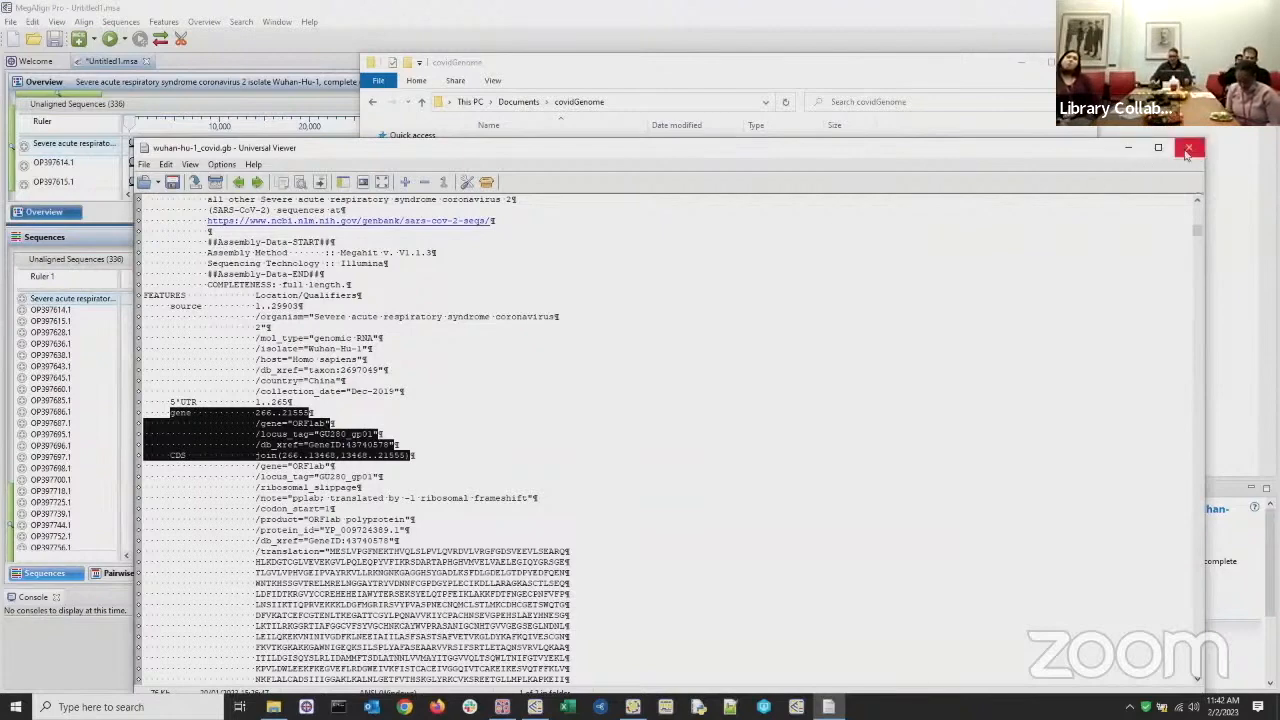
left_click(1127, 149)
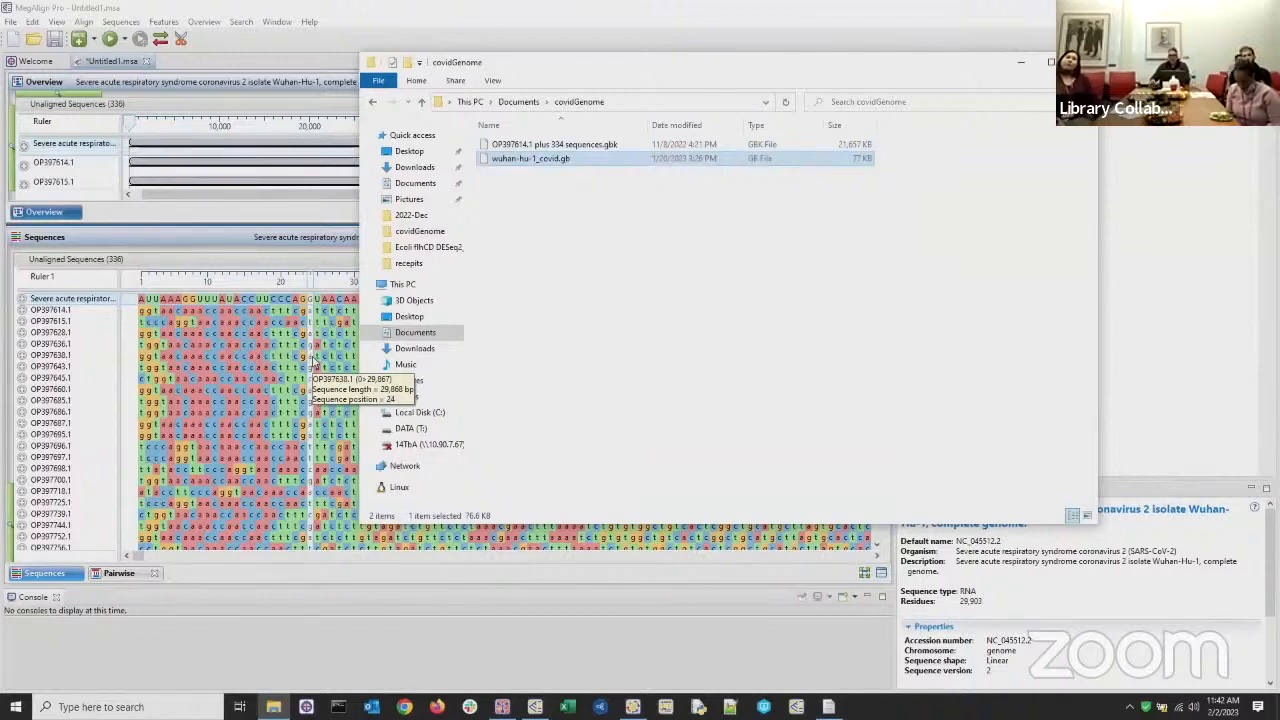
Step: Set the Wuhan-Hu-1 complete genome as the reference sequence and align all sequences using MAFFT
right_click(57, 300)
left_click(108, 419)
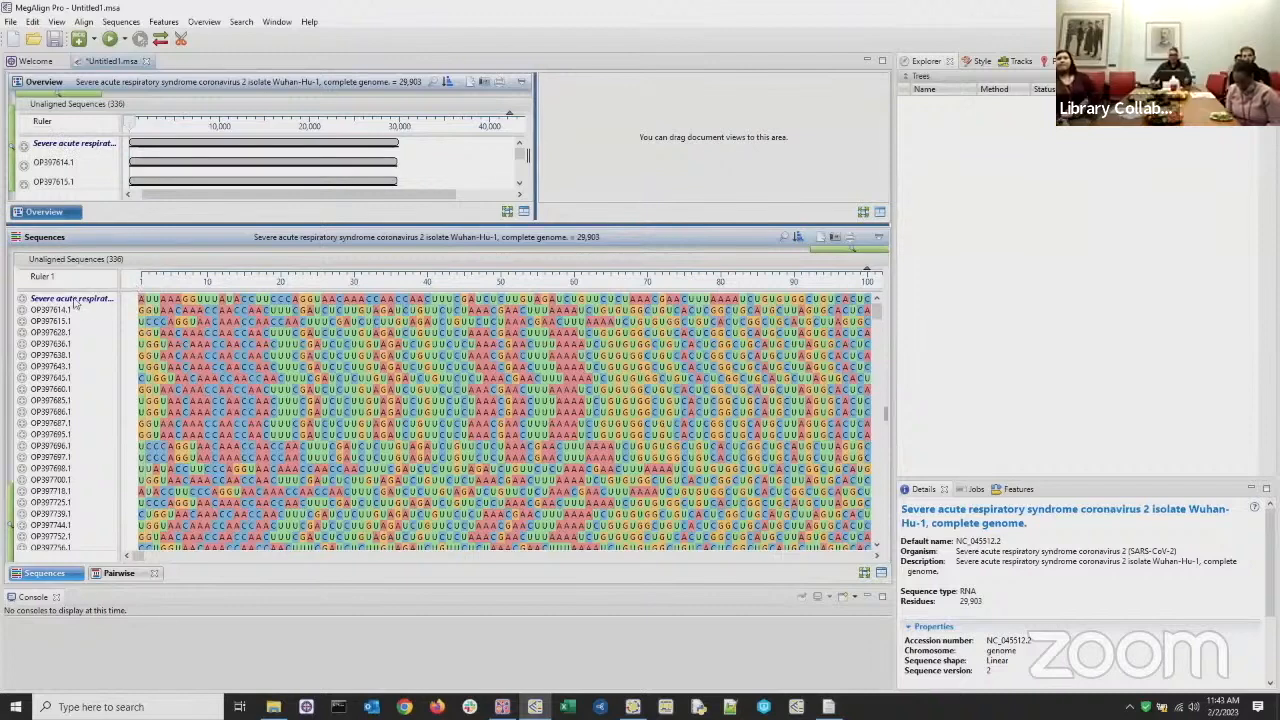
left_click(84, 22)
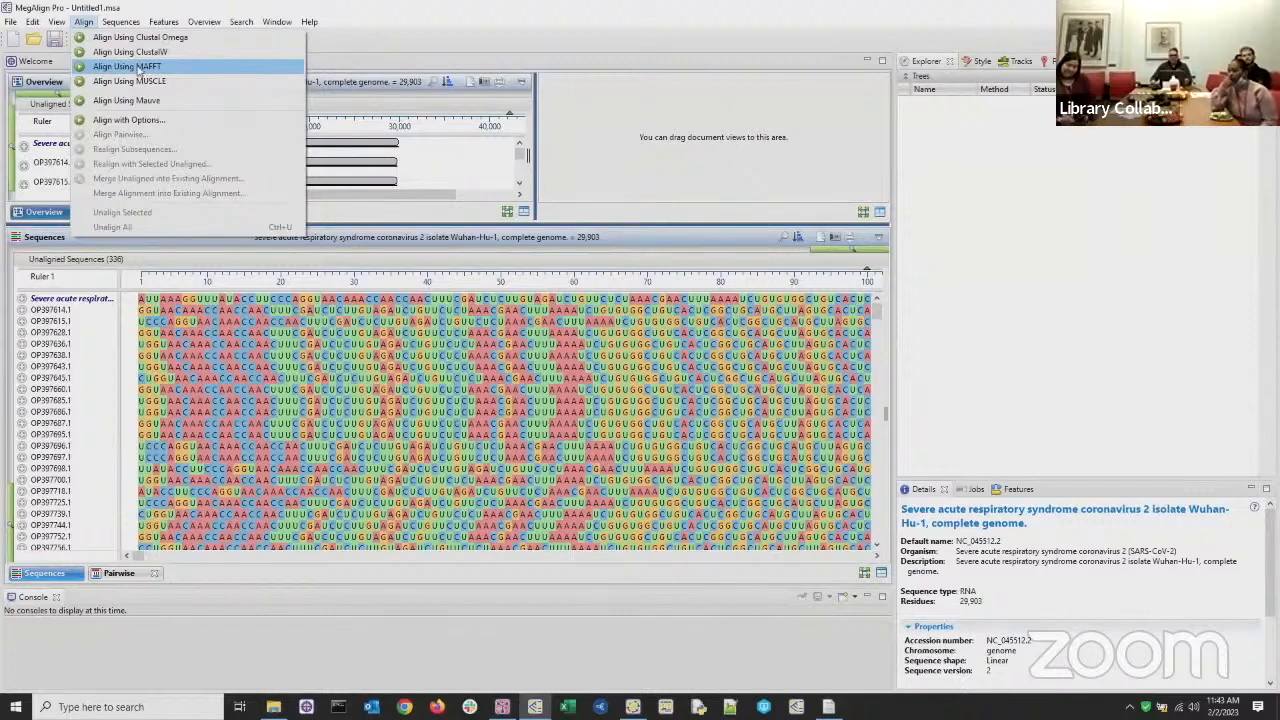
left_click(139, 67)
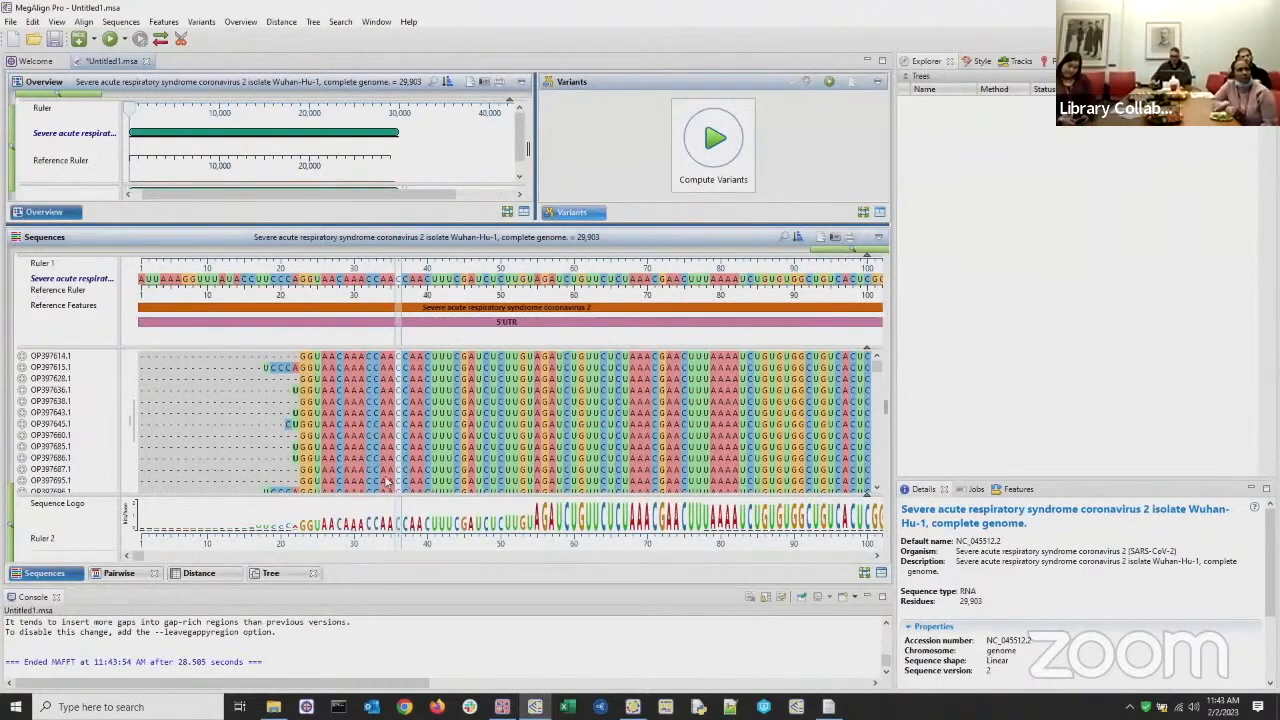
scroll(440, 420, "down", 5)
scroll(483, 425, "down", 10)
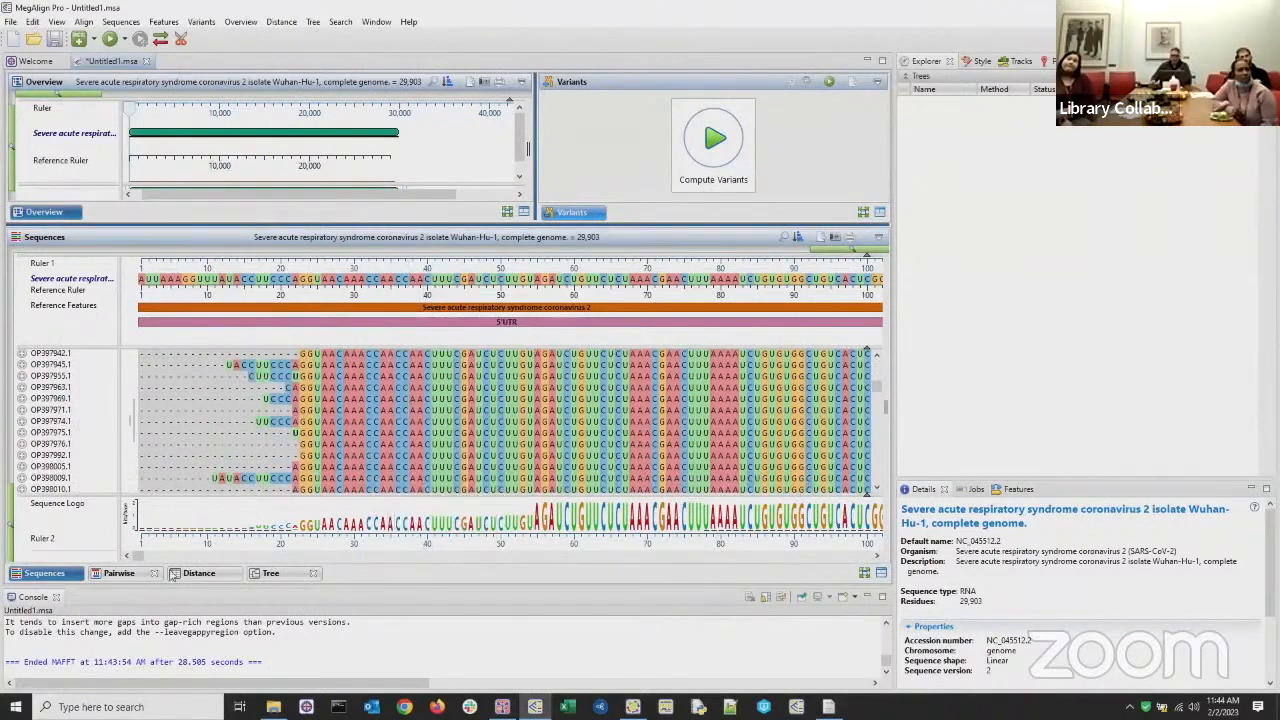
Step: Compute a phylogenetic tree named Tree 1 for the aligned sequences using Neighbor Joining: BIONJ
left_click(271, 574)
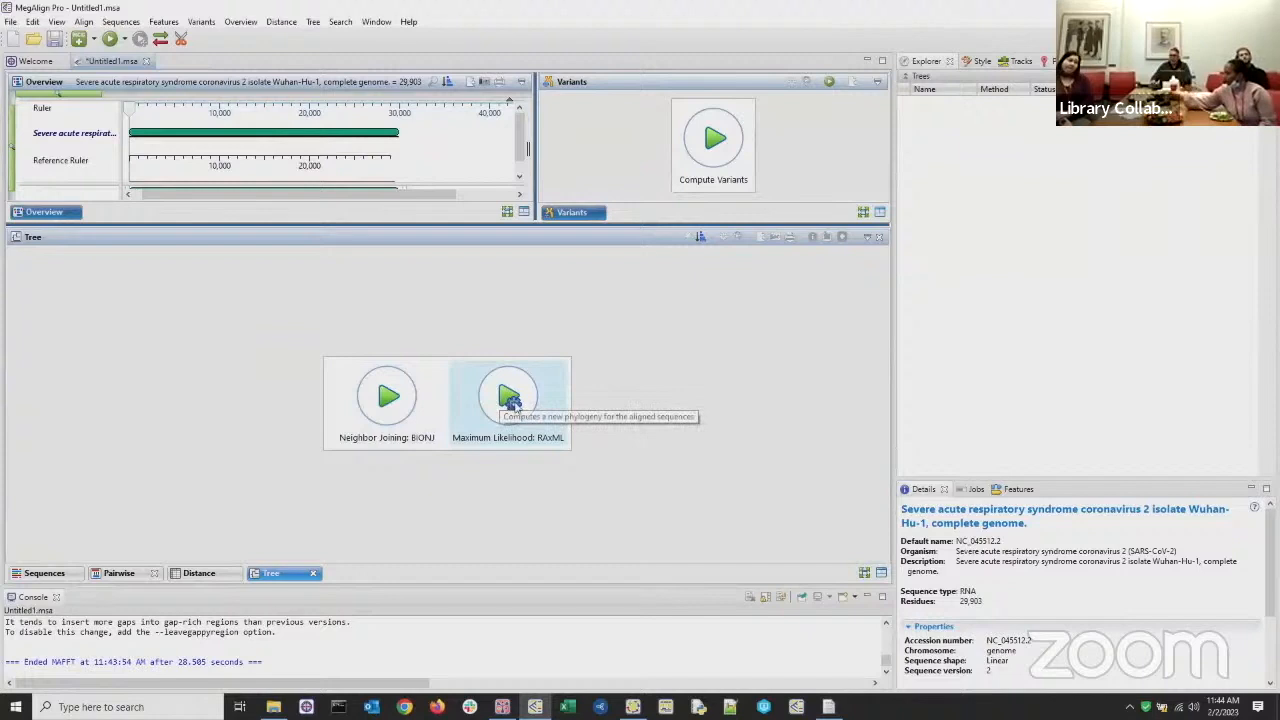
left_click(382, 398)
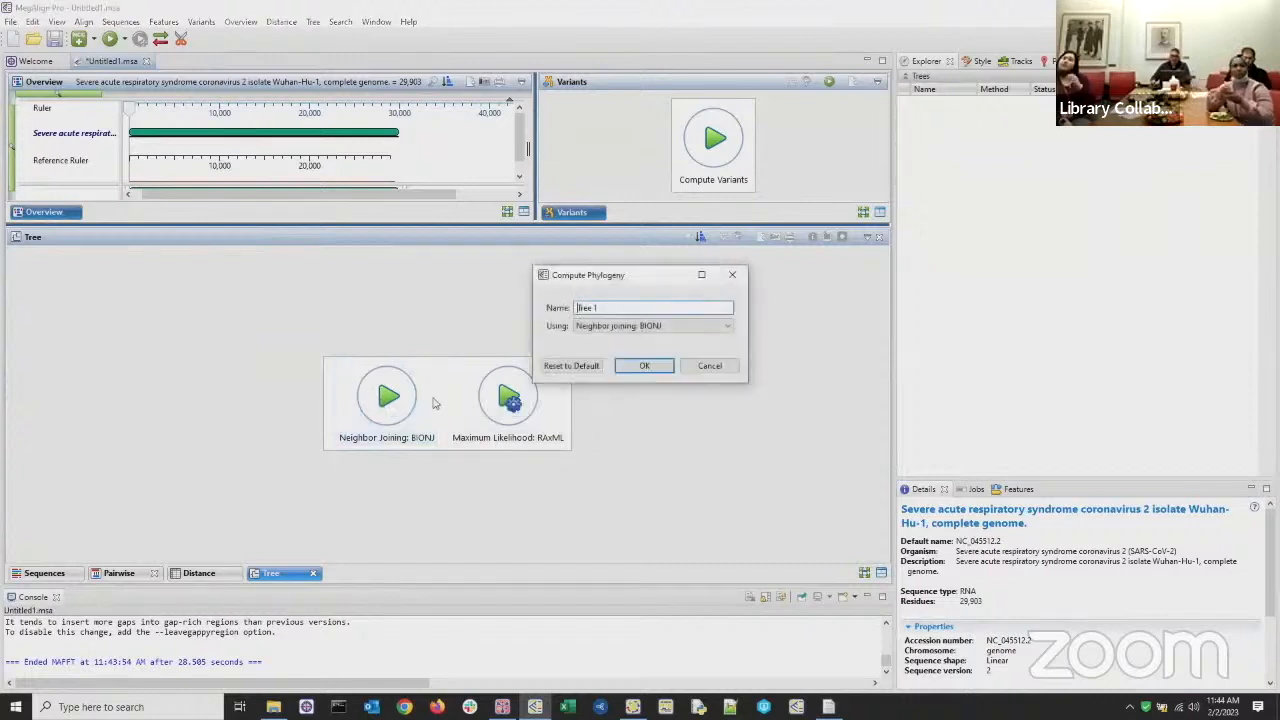
left_click(664, 368)
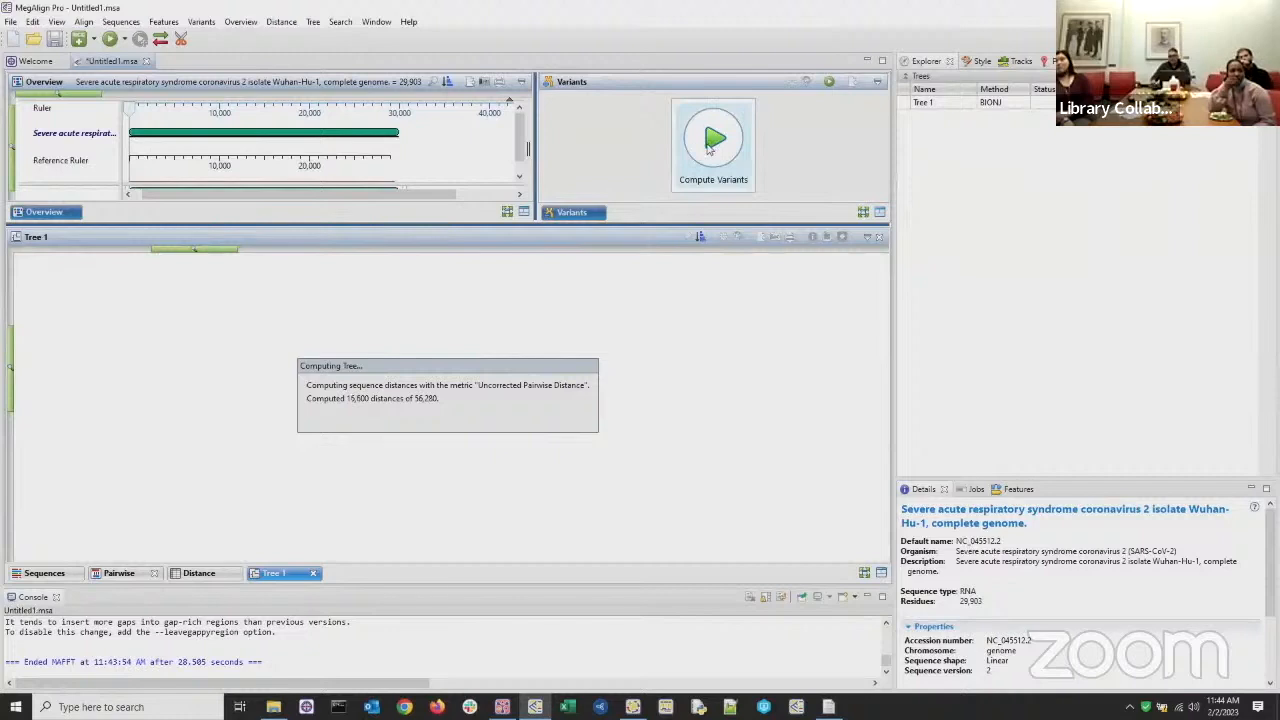
Step: Check the installed version of MegAlign Pro and close its product information
left_click(377, 22)
mouse_move(409, 22)
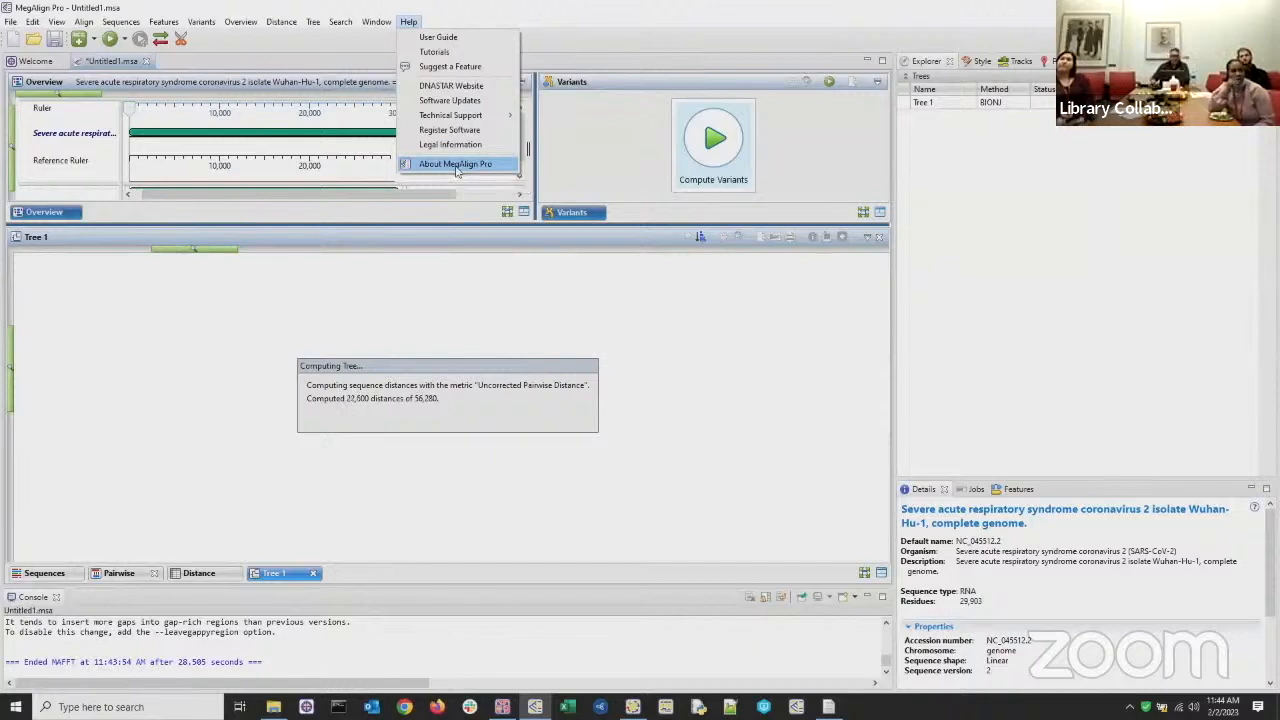
left_click(456, 164)
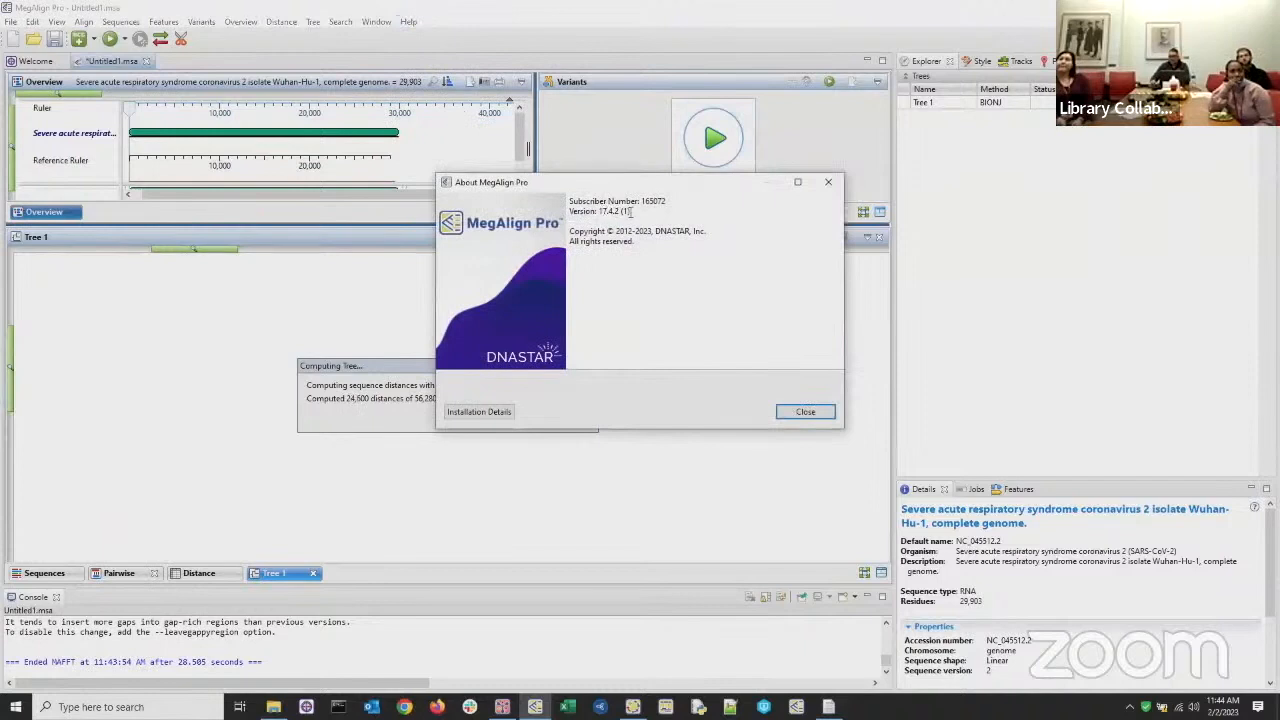
left_click(805, 412)
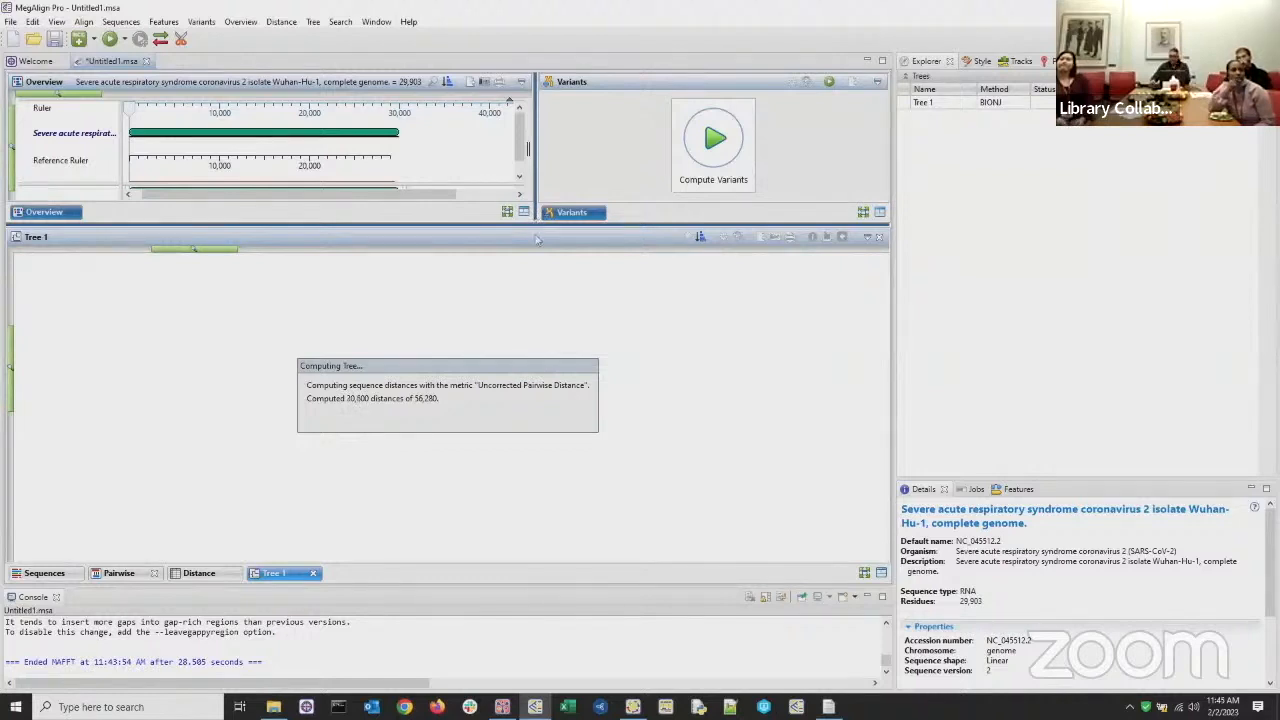
Step: Compute the variants against the Wuhan-Hu-1 reference and show the variants table in its own maximized window
left_click(716, 142)
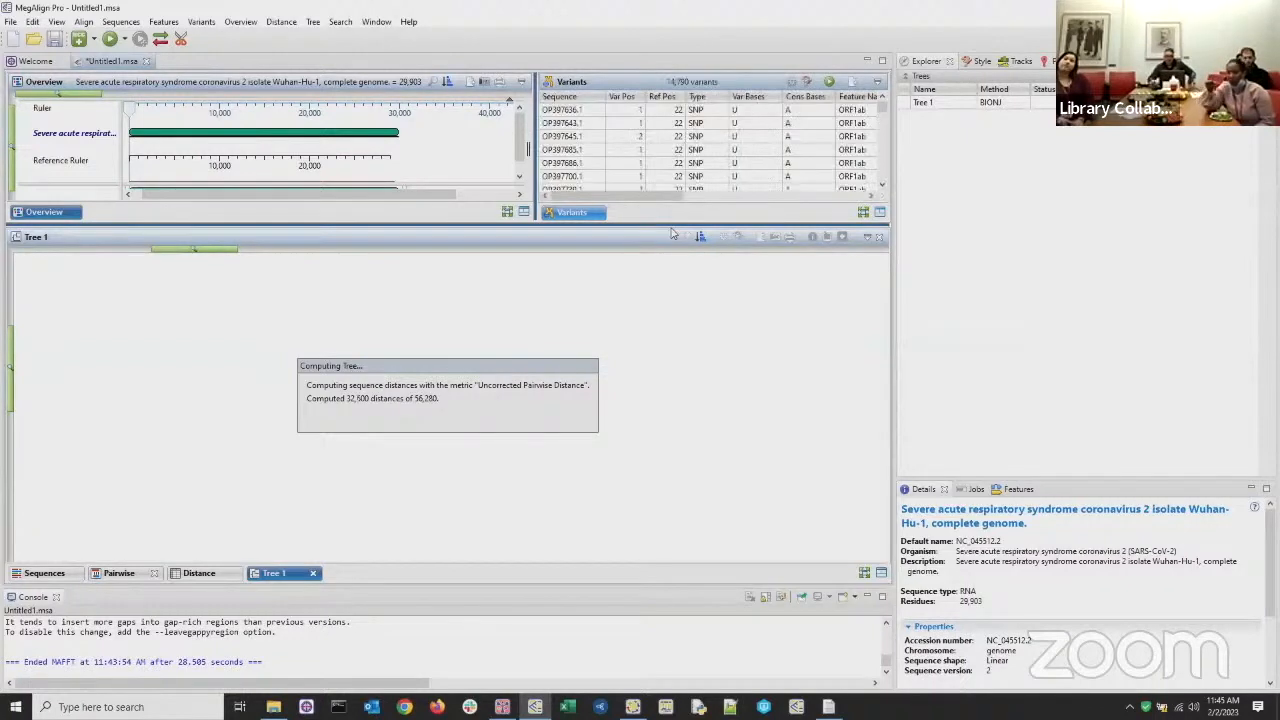
left_click_drag(645, 228, 617, 462)
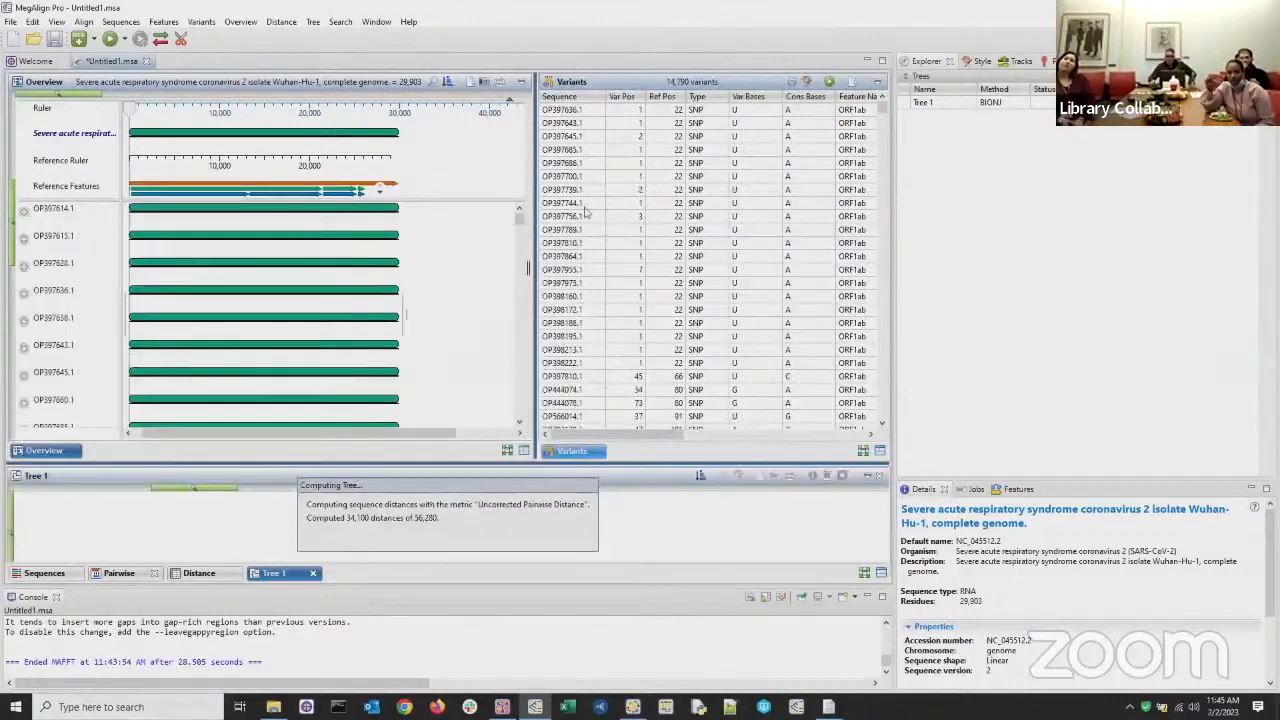
left_click(850, 82)
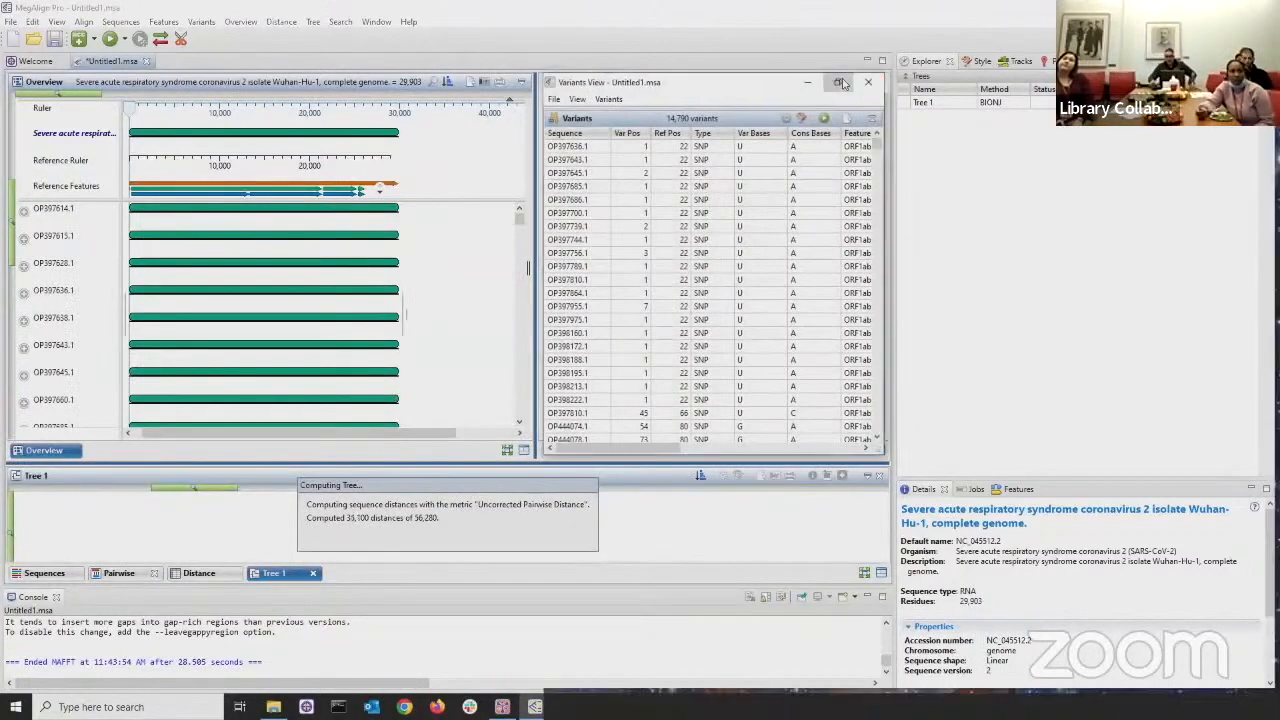
left_click(838, 83)
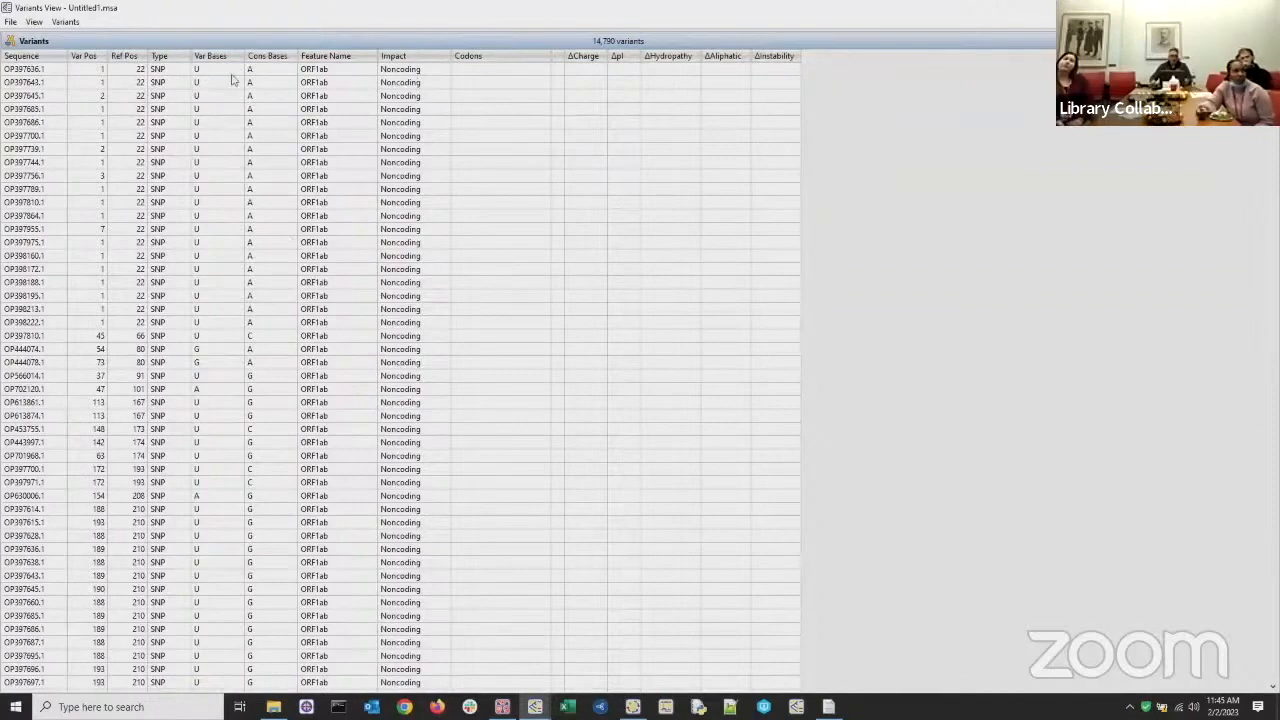
Step: Look through the ORF1ab variants and their coding impact, moving on to the start of the S gene variants
scroll(663, 191, "down", 13)
scroll(672, 193, "down", 5)
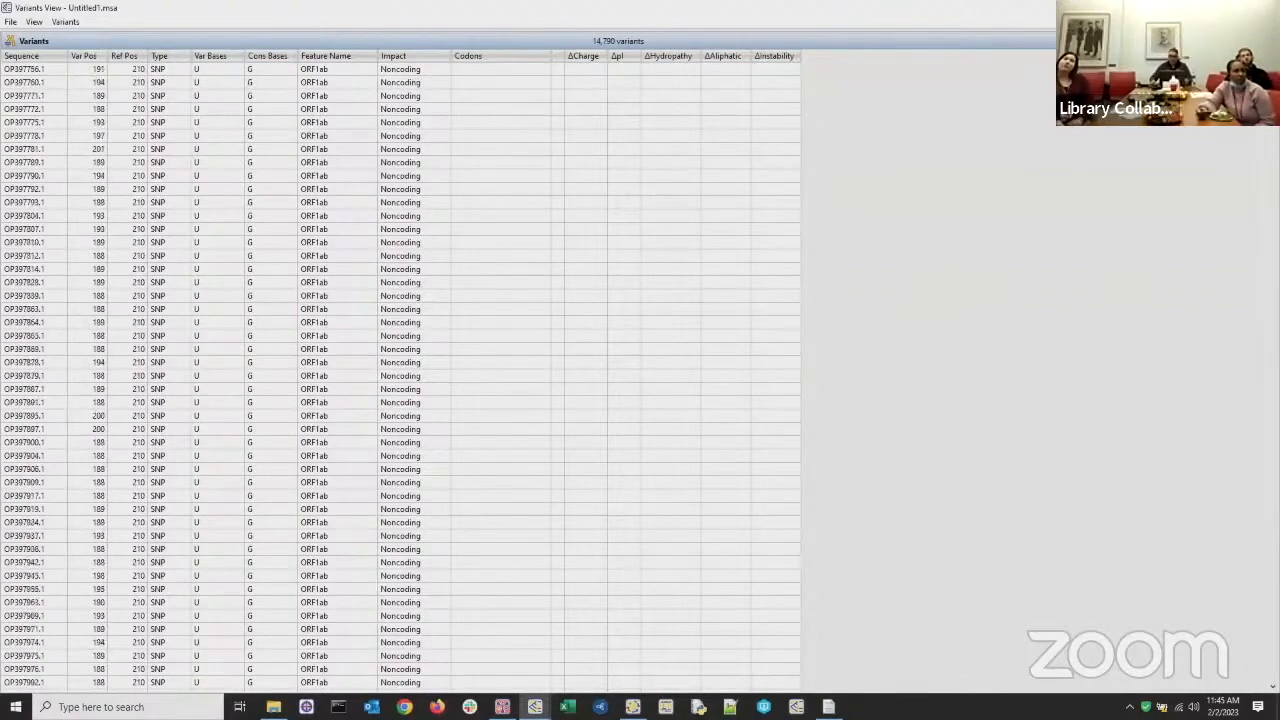
scroll(401, 375, "down", 20)
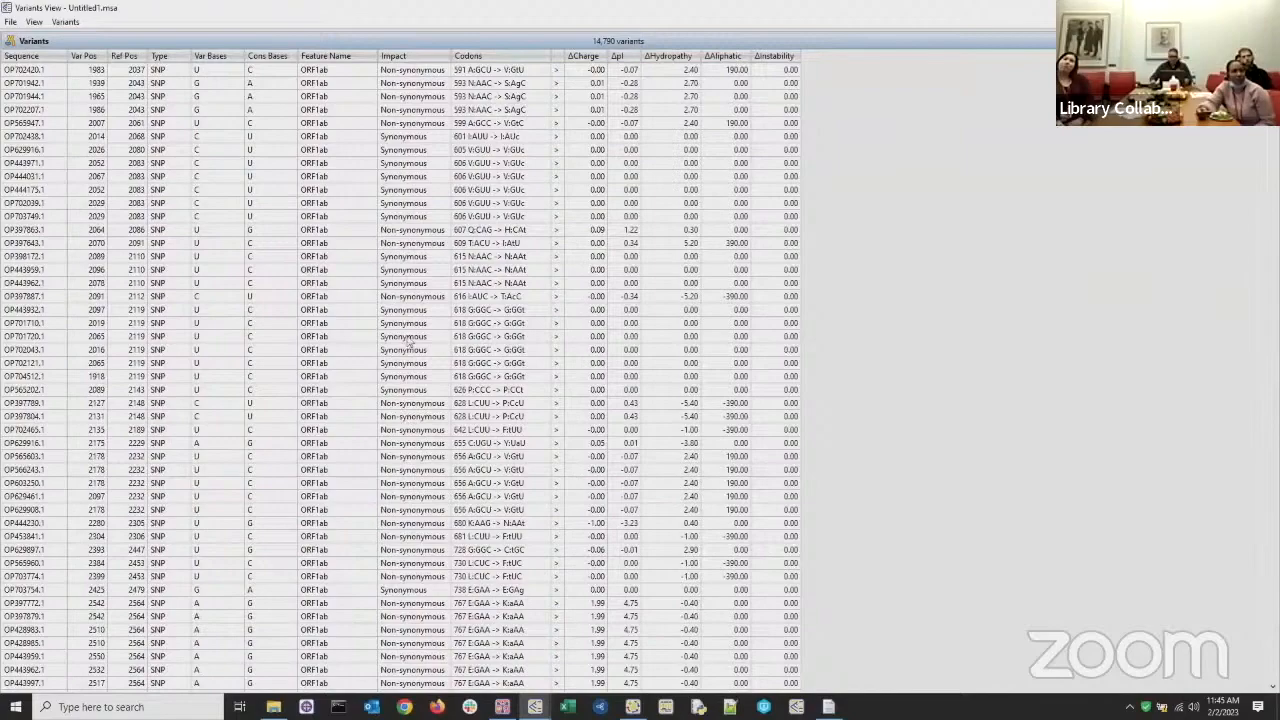
left_click_drag(1275, 98, 1245, 363)
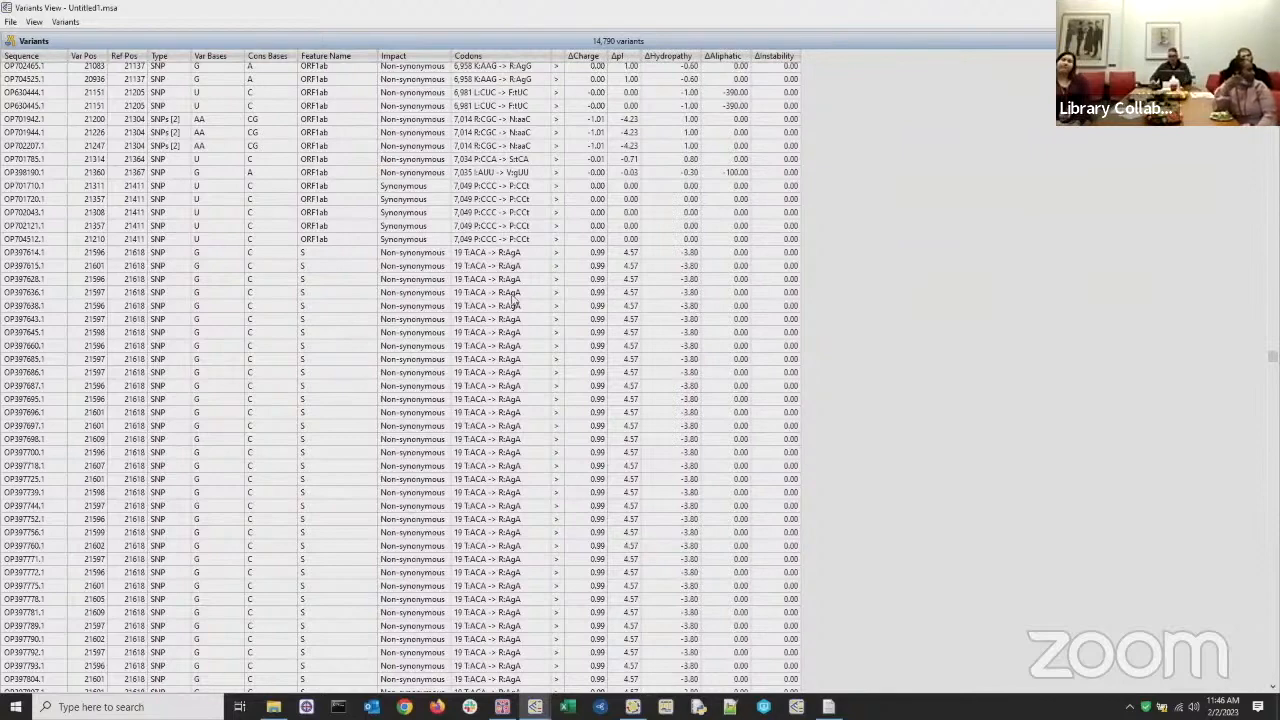
Step: Examine the S gene variants from the codon 19 substitution through codon 142 and the codon 156 deletion
scroll(512, 300, "down", 20)
scroll(510, 300, "down", 15)
scroll(503, 303, "down", 8)
scroll(497, 302, "down", 15)
scroll(497, 303, "down", 5)
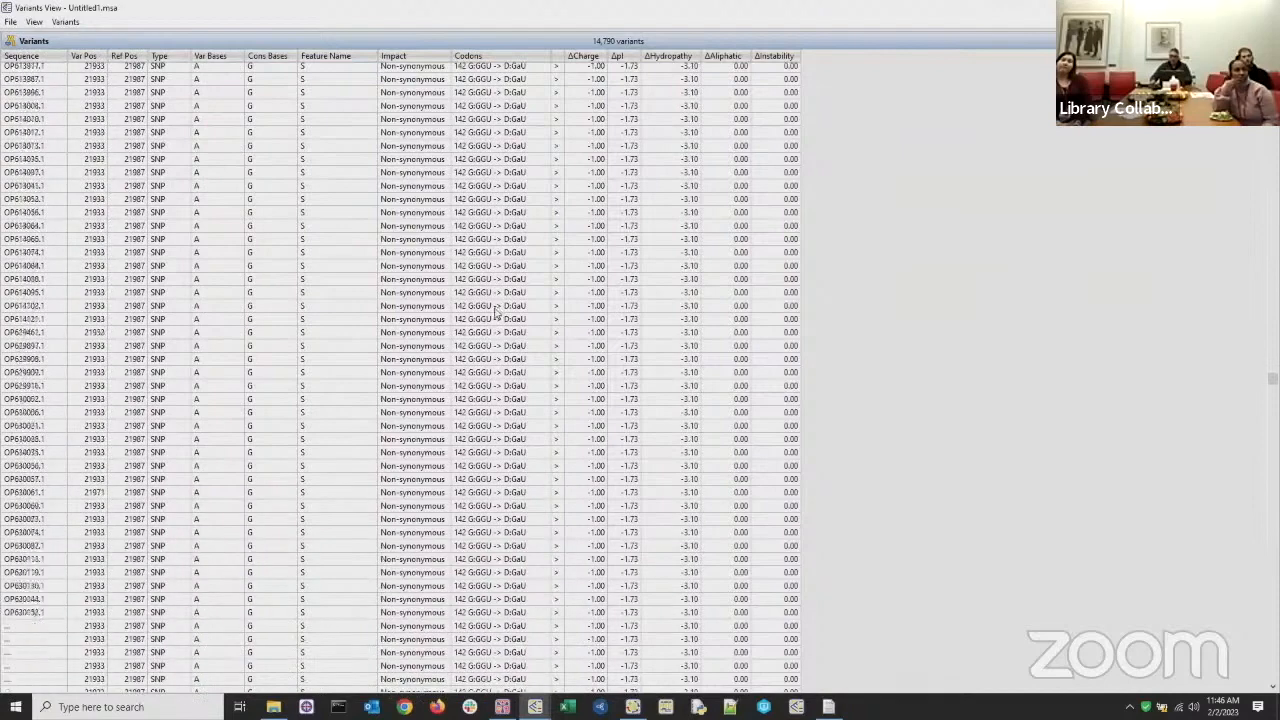
scroll(490, 322, "down", 15)
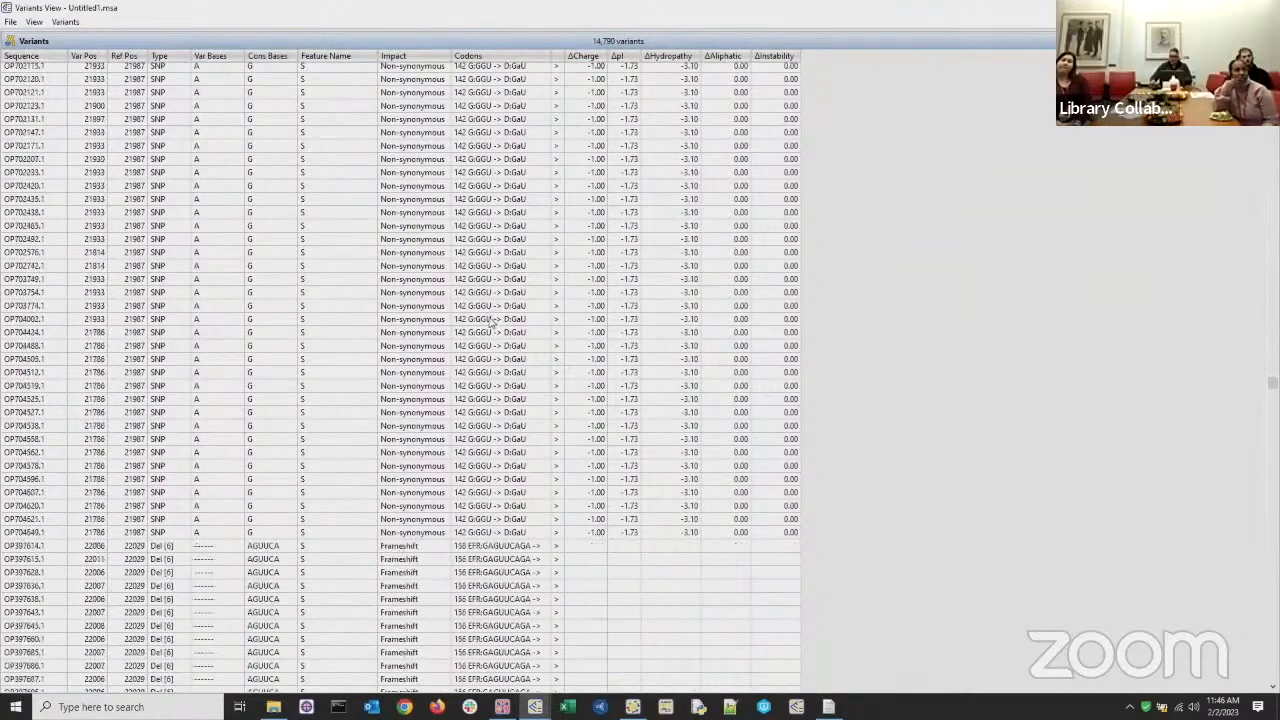
scroll(488, 323, "down", 7)
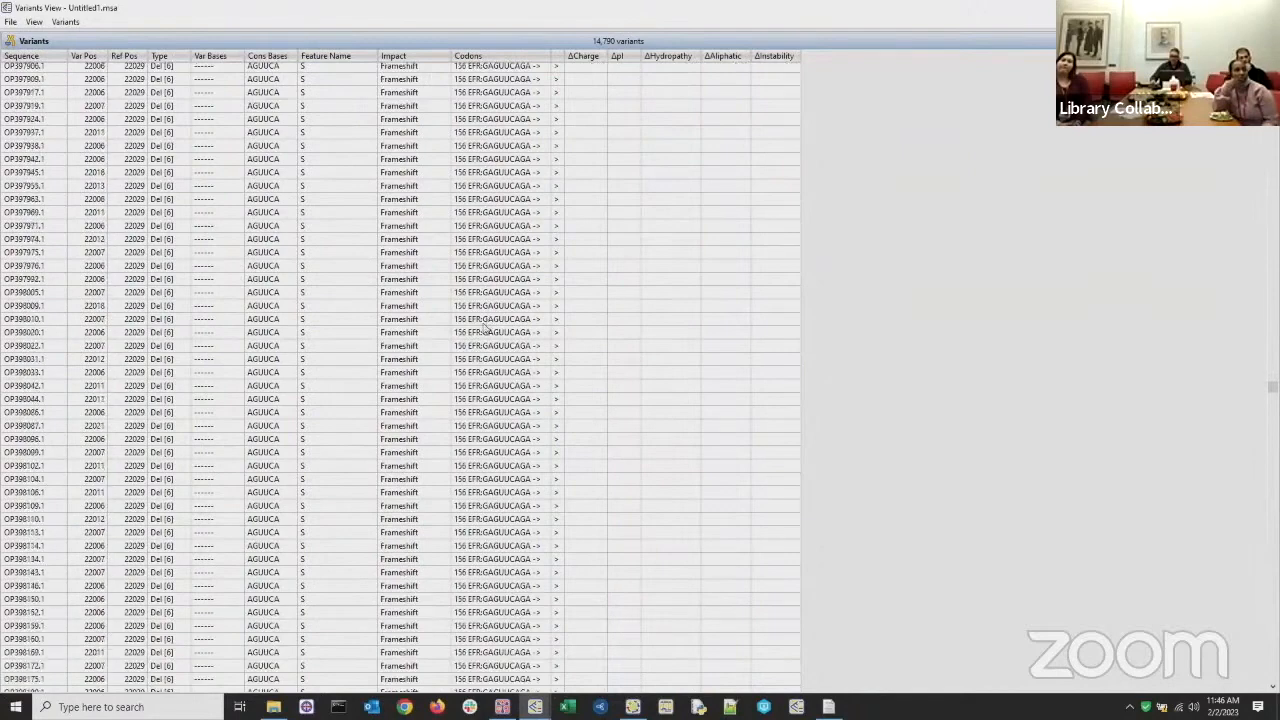
scroll(475, 320, "down", 13)
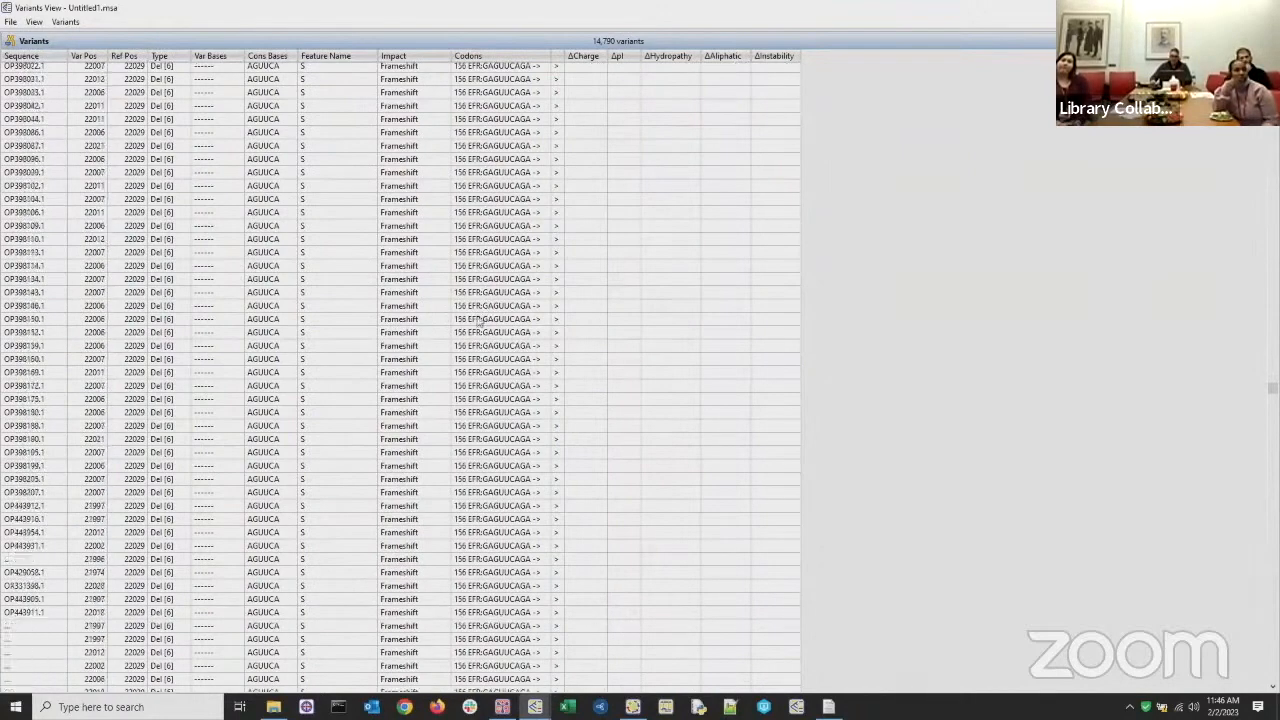
scroll(507, 285, "down", 12)
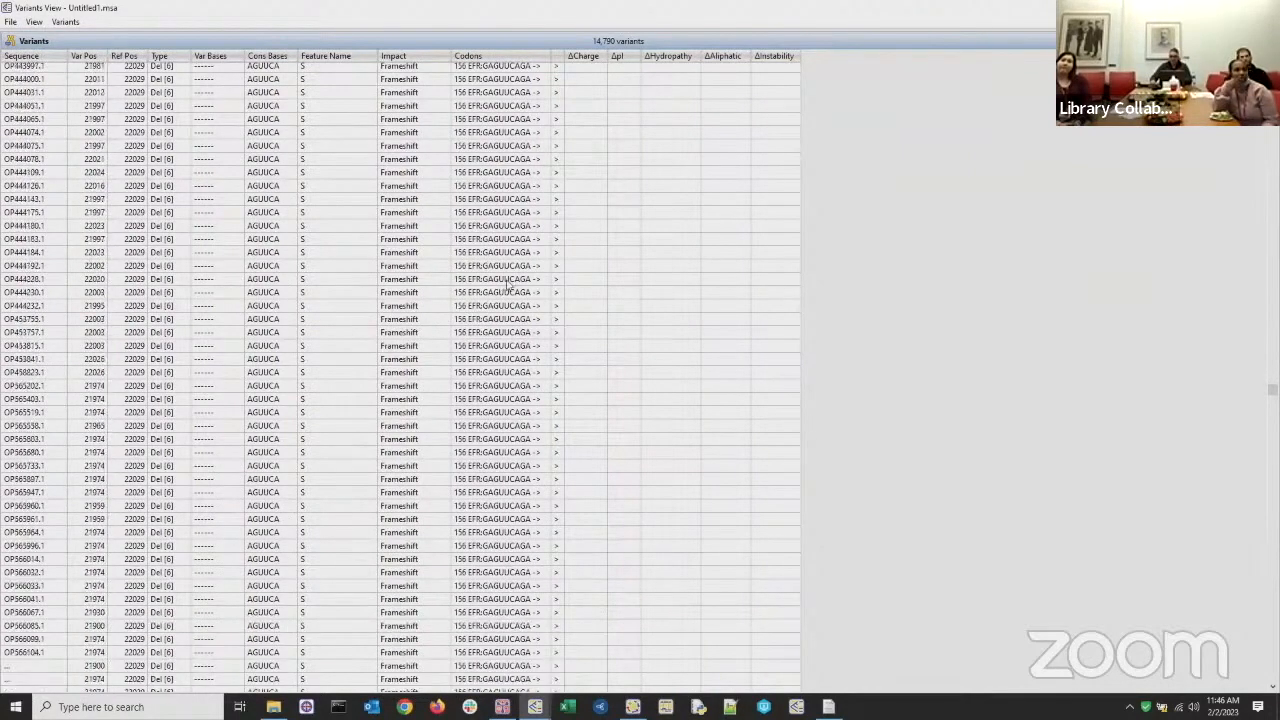
scroll(505, 287, "down", 15)
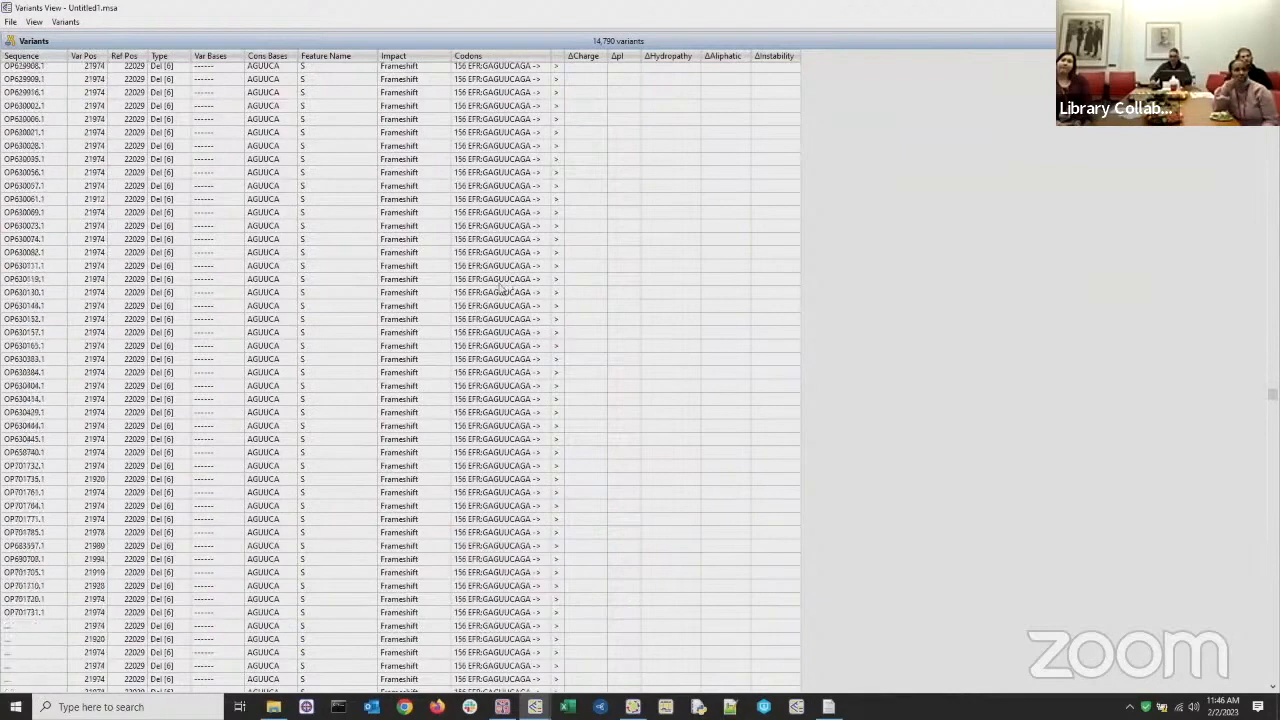
scroll(498, 289, "down", 12)
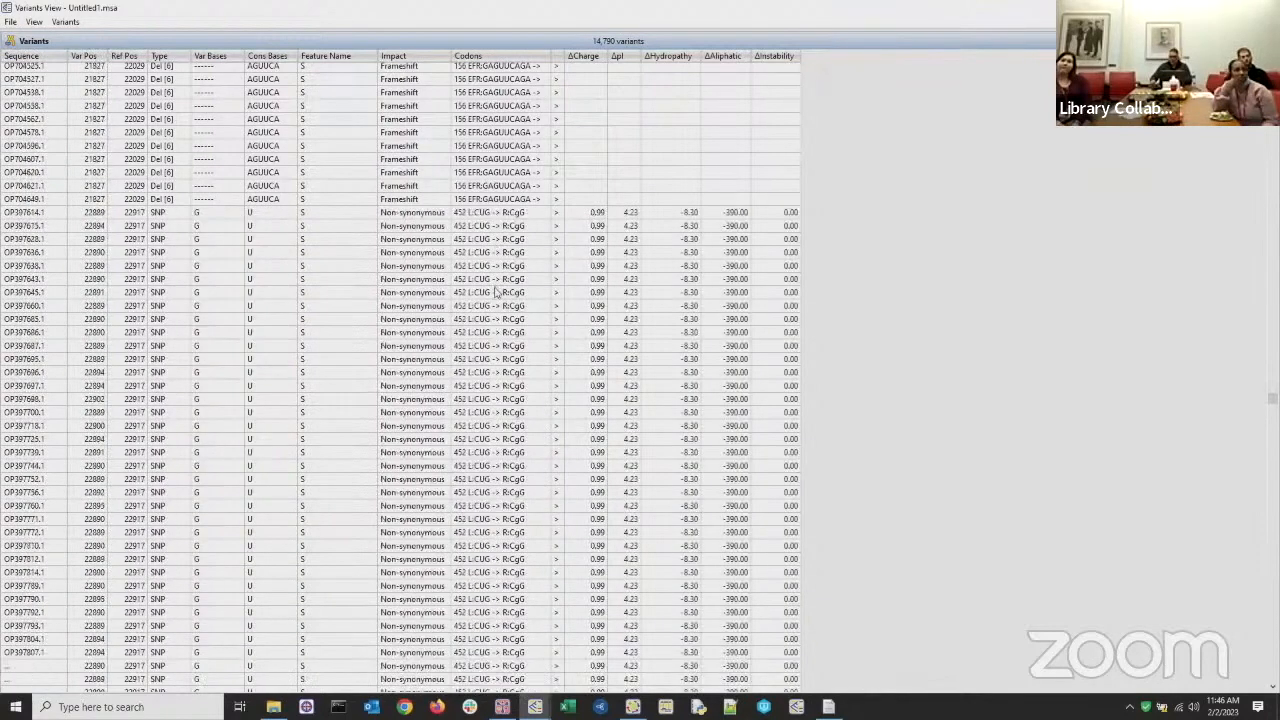
Step: Examine the S gene substitutions at codons 452 and 478 across the listed sequences
scroll(469, 199, "up", 4)
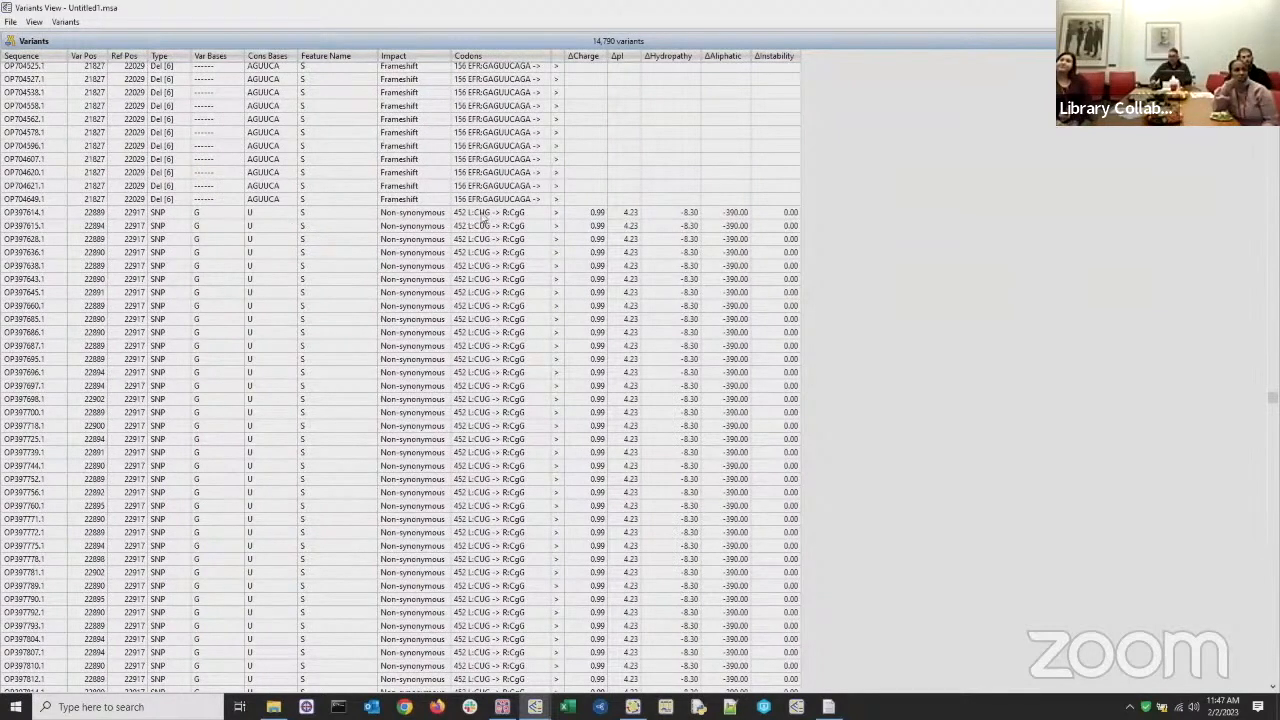
scroll(465, 233, "down", 6)
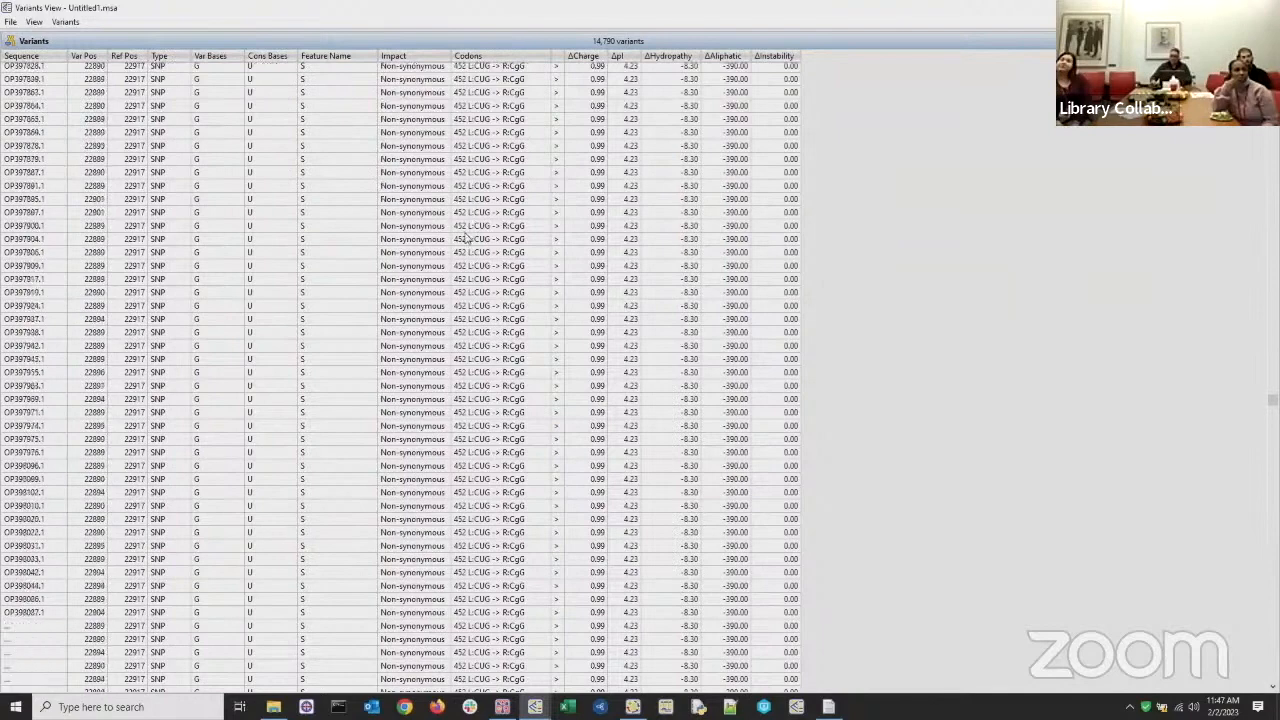
scroll(465, 236, "down", 7)
scroll(474, 241, "down", 15)
scroll(474, 245, "down", 15)
scroll(474, 247, "up", 20)
scroll(470, 241, "down", 15)
scroll(470, 245, "down", 20)
scroll(462, 243, "down", 20)
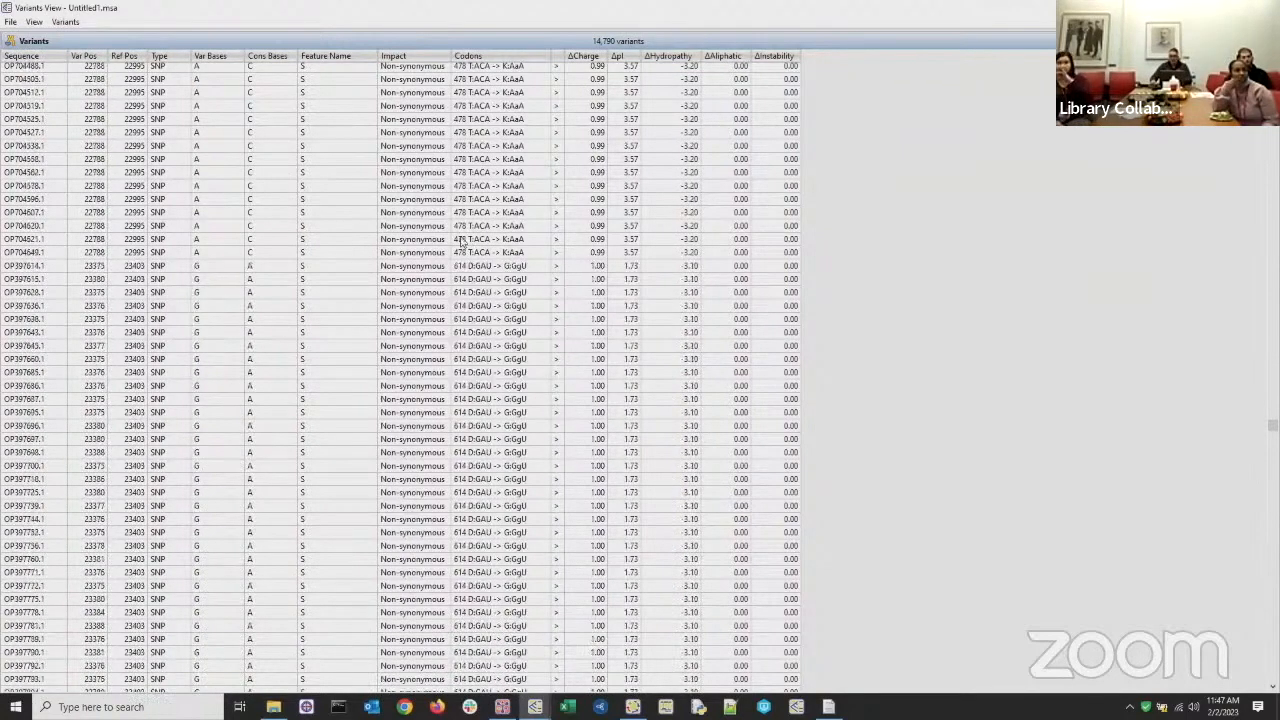
Step: Review the S gene variants at codons 478, 614 and 681, including their changes in charge
scroll(470, 202, "up", 7)
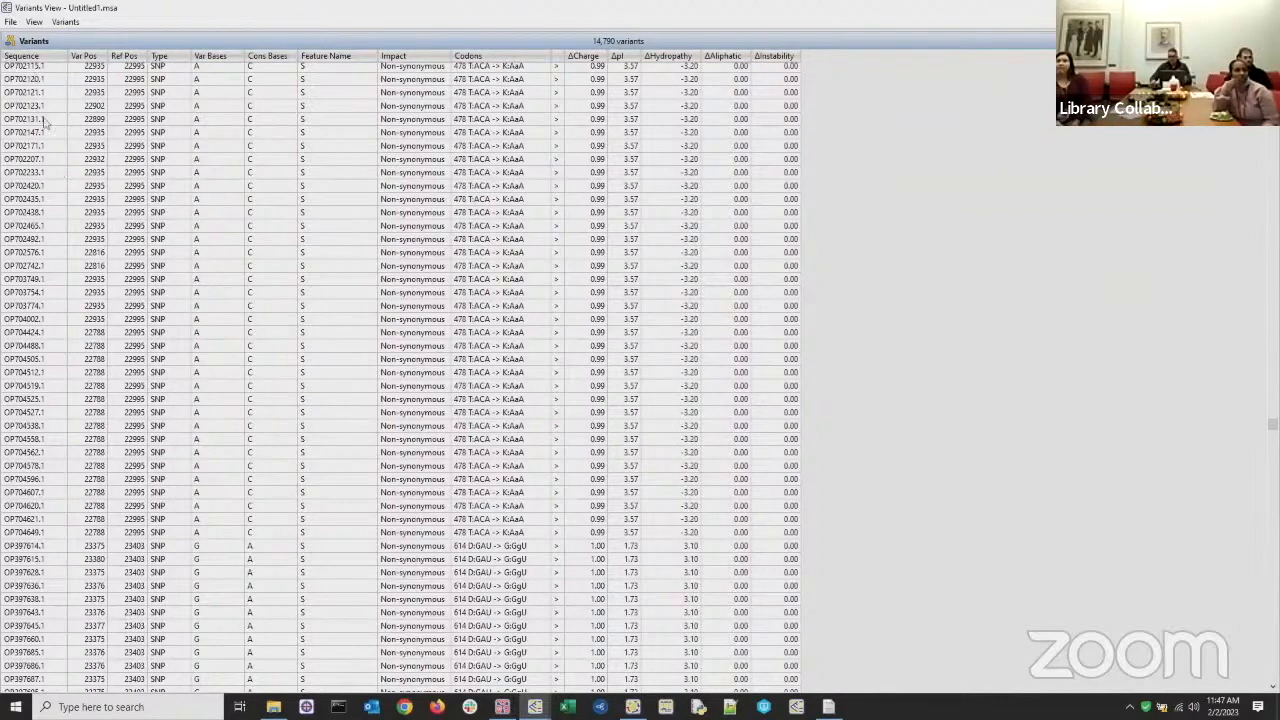
scroll(476, 178, "down", 8)
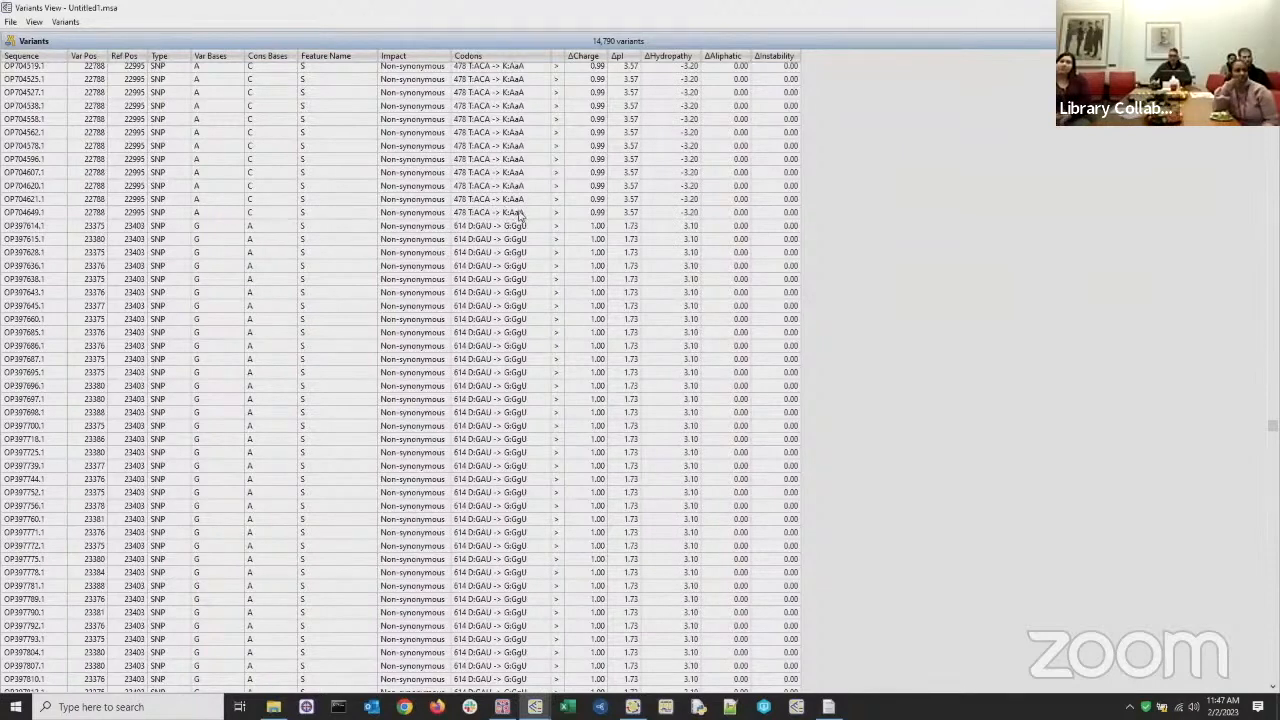
scroll(462, 236, "down", 15)
scroll(463, 244, "down", 15)
scroll(462, 247, "down", 15)
scroll(465, 248, "down", 15)
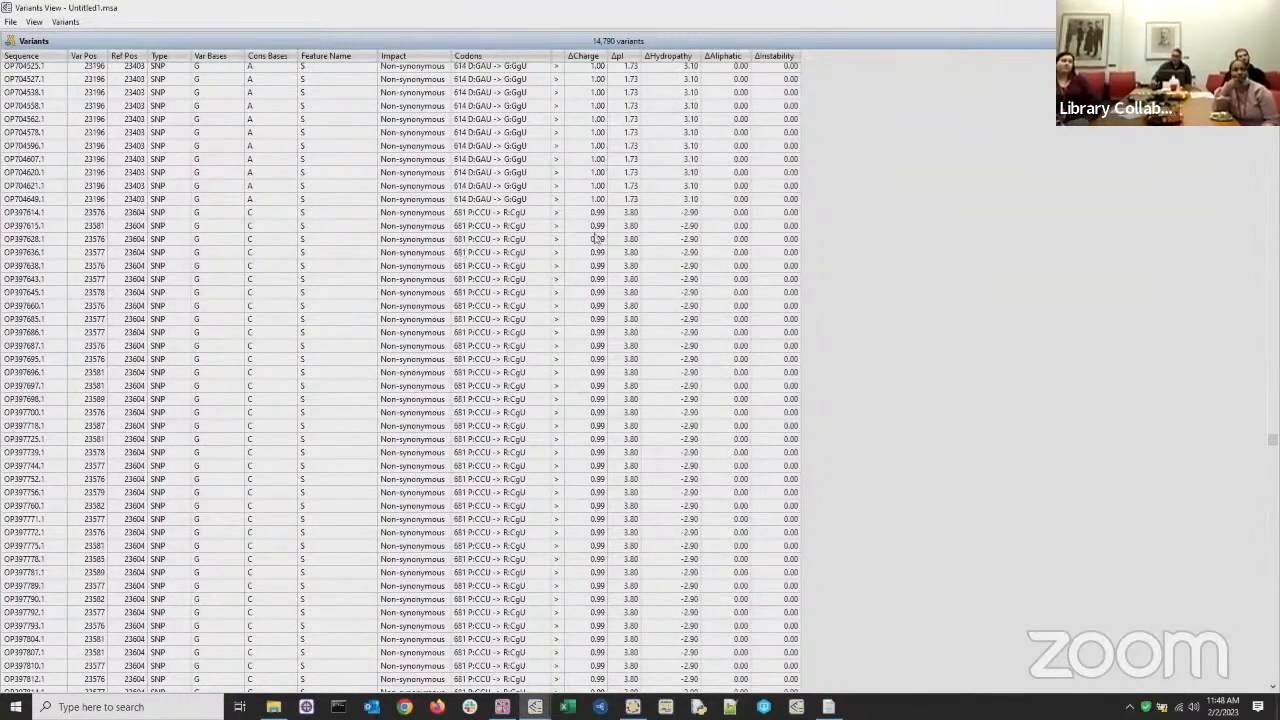
mouse_move(586, 62)
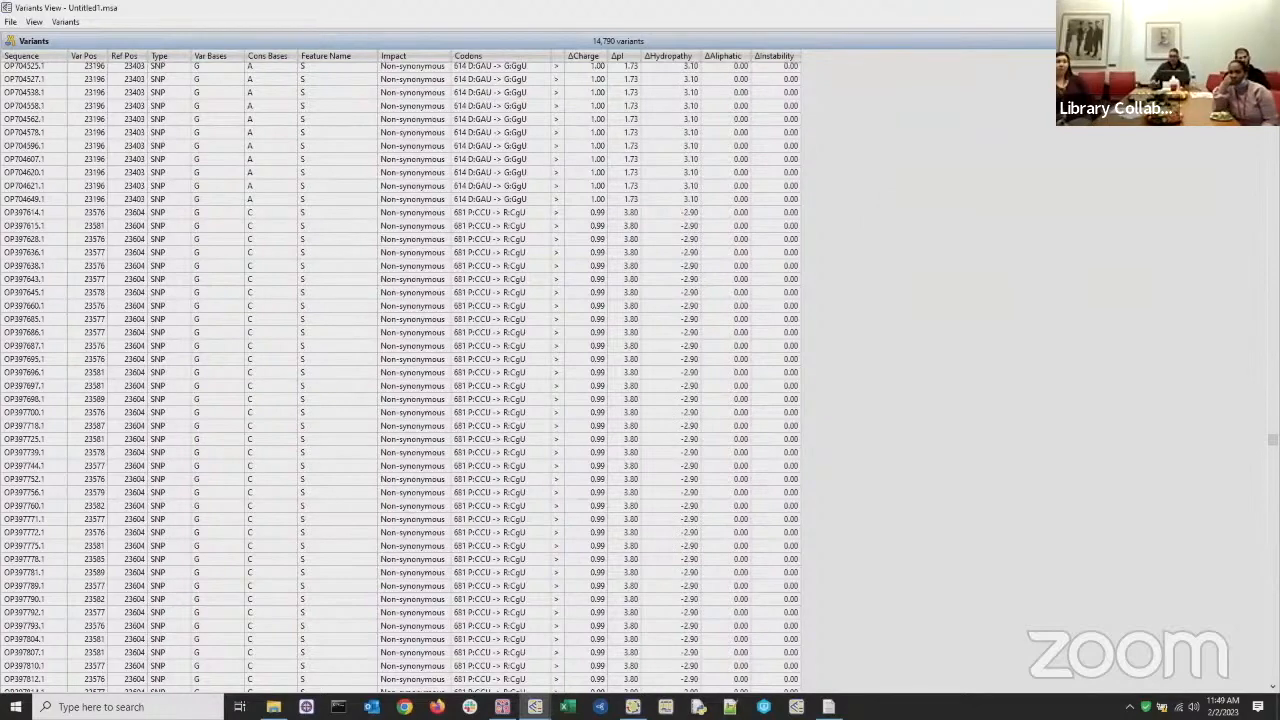
Step: Return to the main alignment window, enlarge the Tree 1 view and find the Wuhan-Hu-1 complete genome in it
left_click(1234, 8)
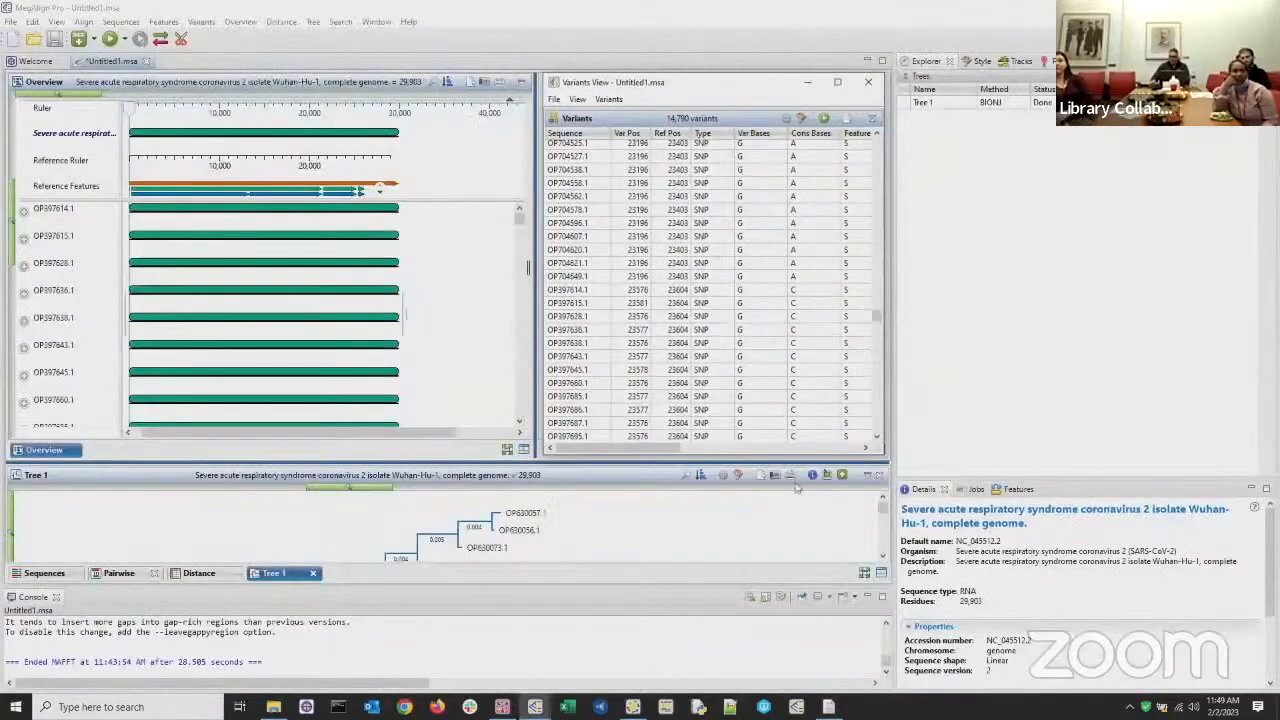
left_click_drag(622, 463, 612, 201)
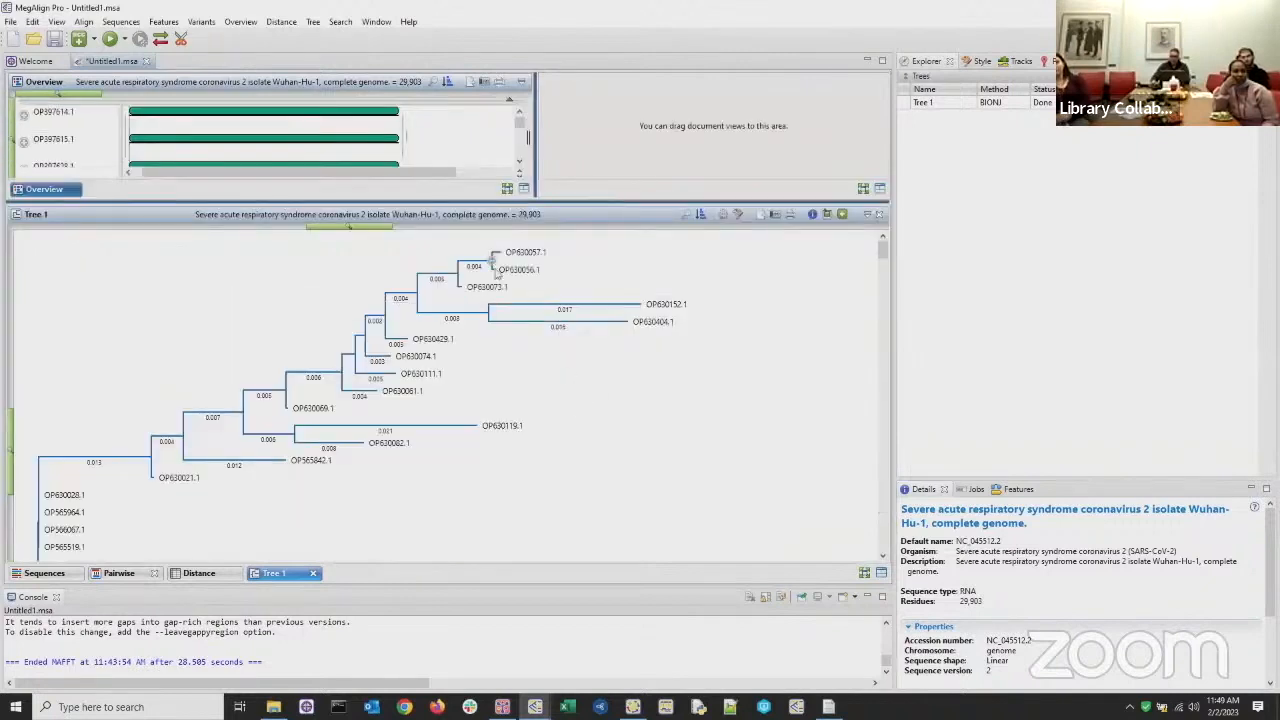
scroll(538, 398, "down", 5)
scroll(536, 400, "down", 5)
scroll(533, 402, "down", 5)
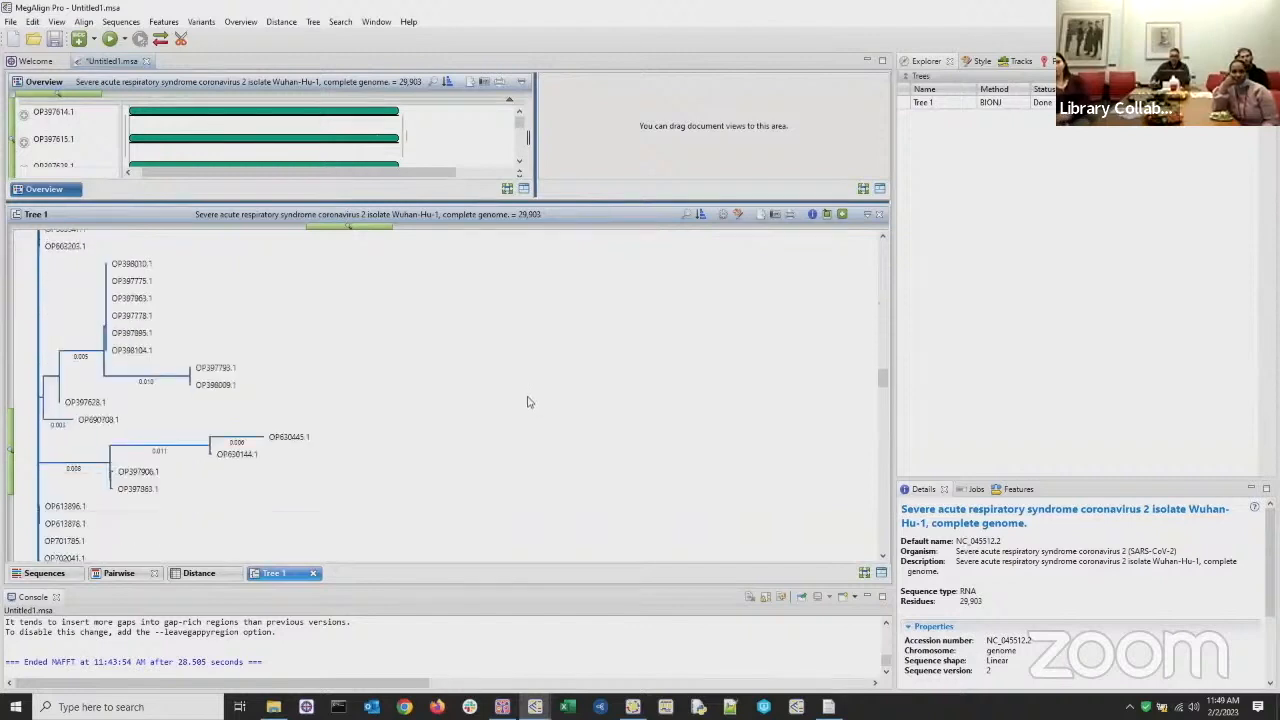
scroll(528, 403, "down", 5)
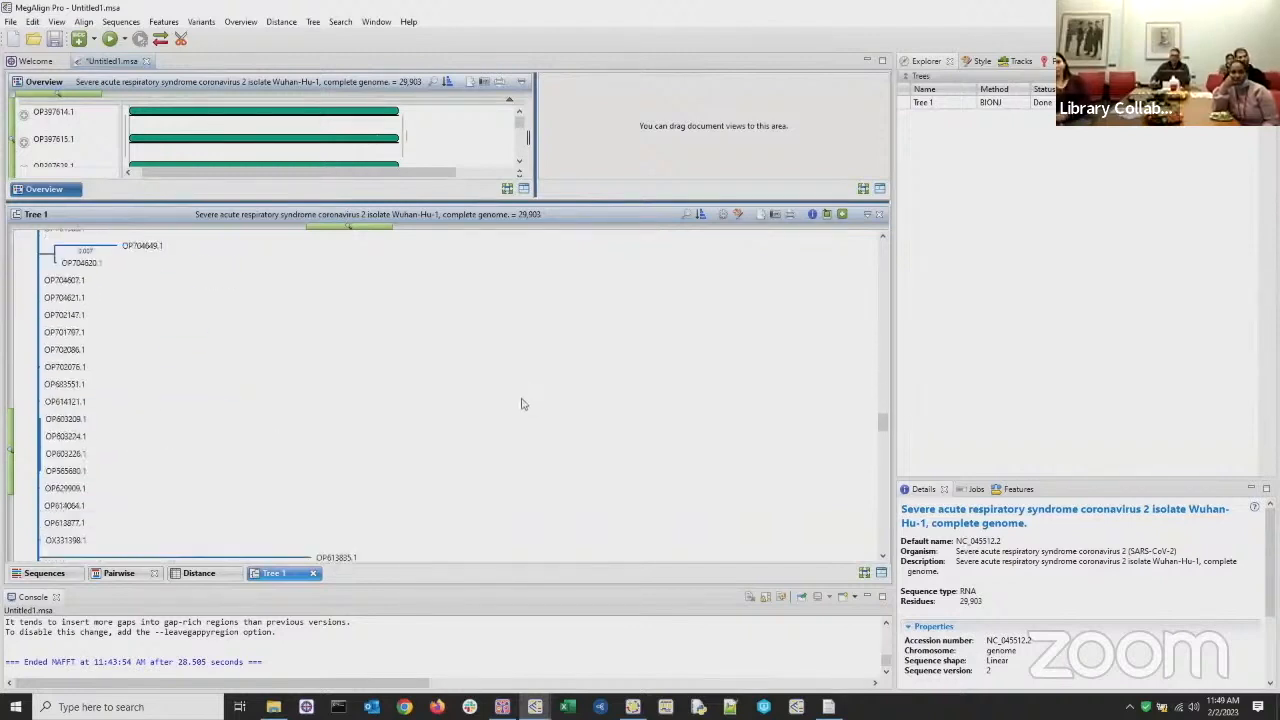
scroll(520, 410, "down", 3)
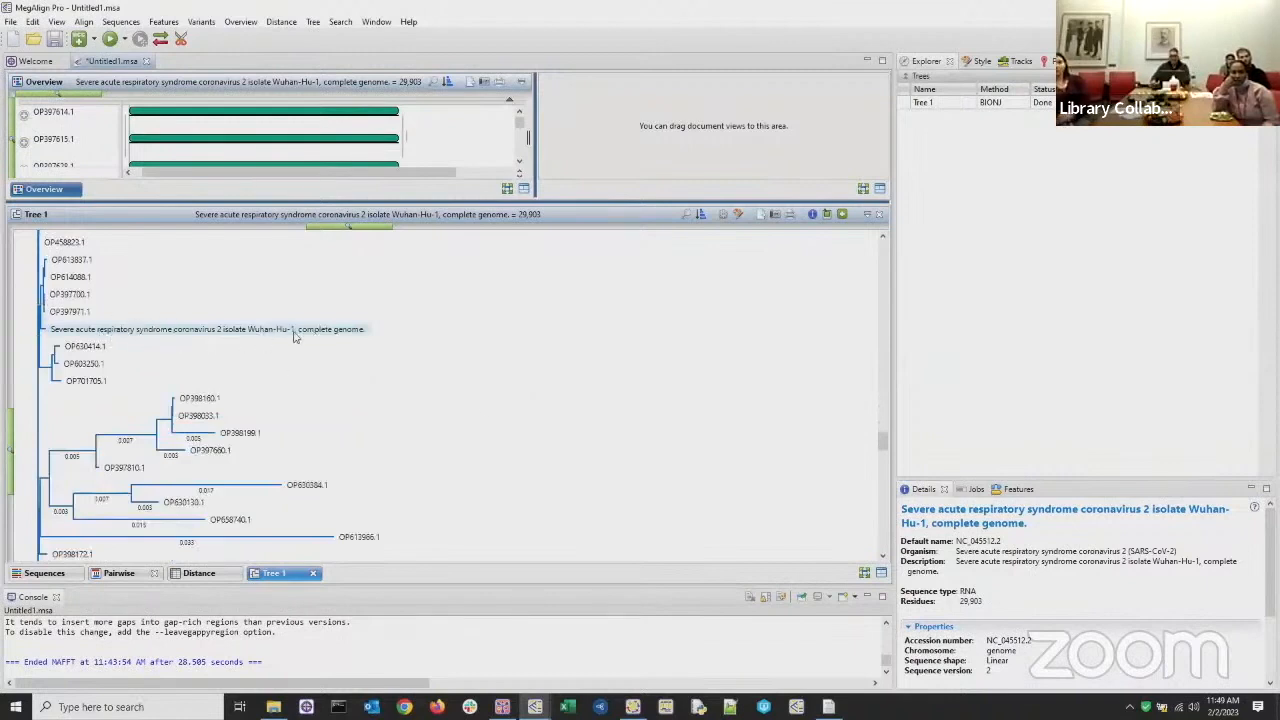
Step: Examine the branches surrounding the Wuhan-Hu-1 complete genome in Tree 1
scroll(60, 300, "up", 5)
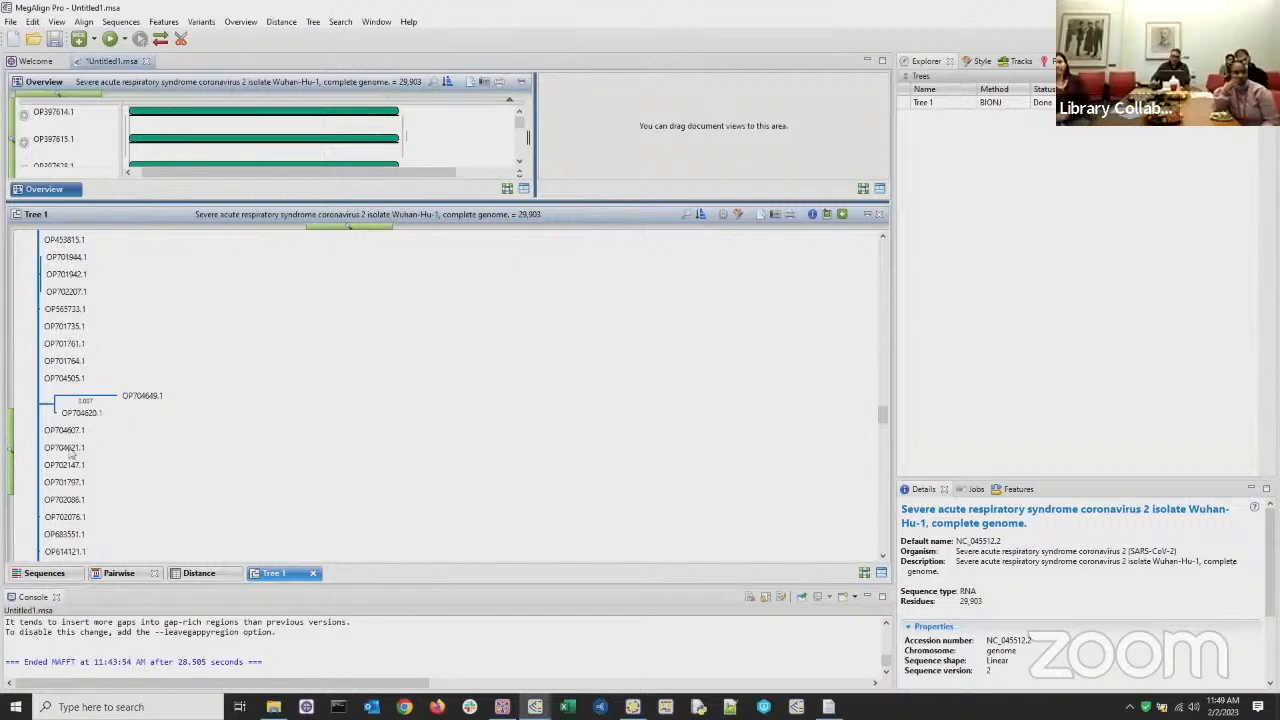
scroll(66, 440, "down", 5)
scroll(66, 440, "down", 2)
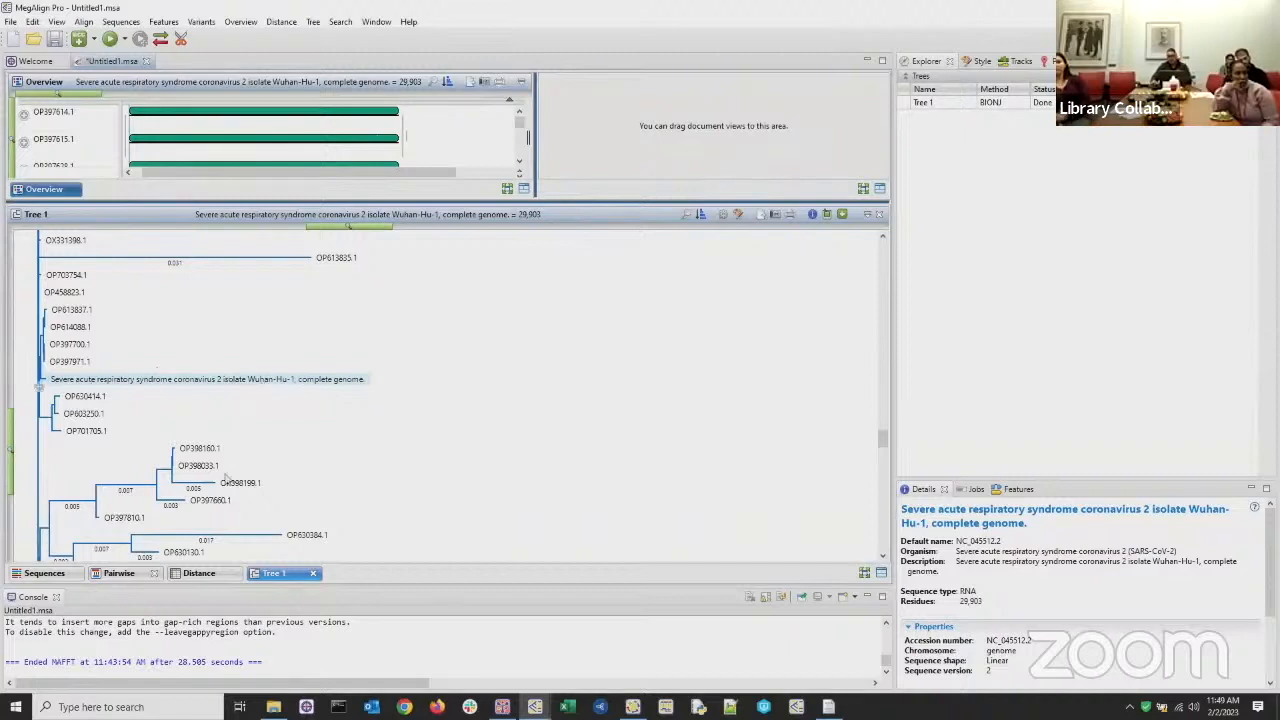
scroll(230, 470, "down", 2)
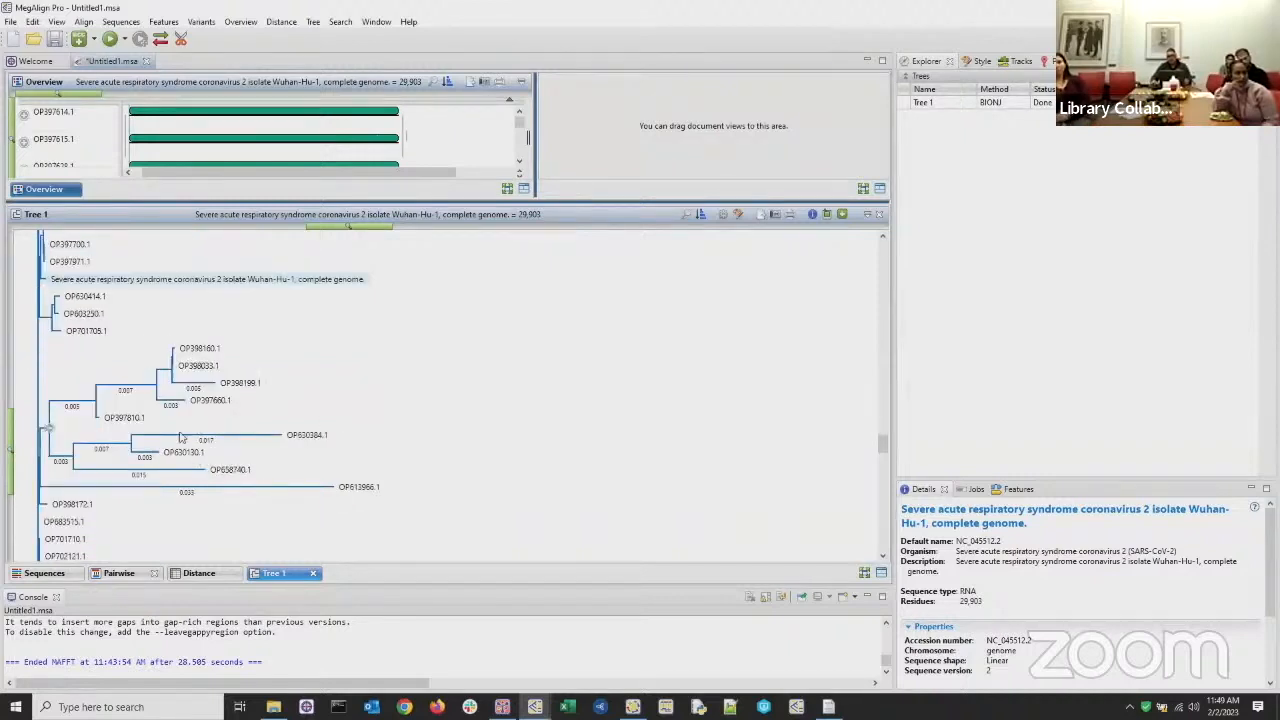
scroll(316, 372, "down", 6)
scroll(306, 372, "up", 6)
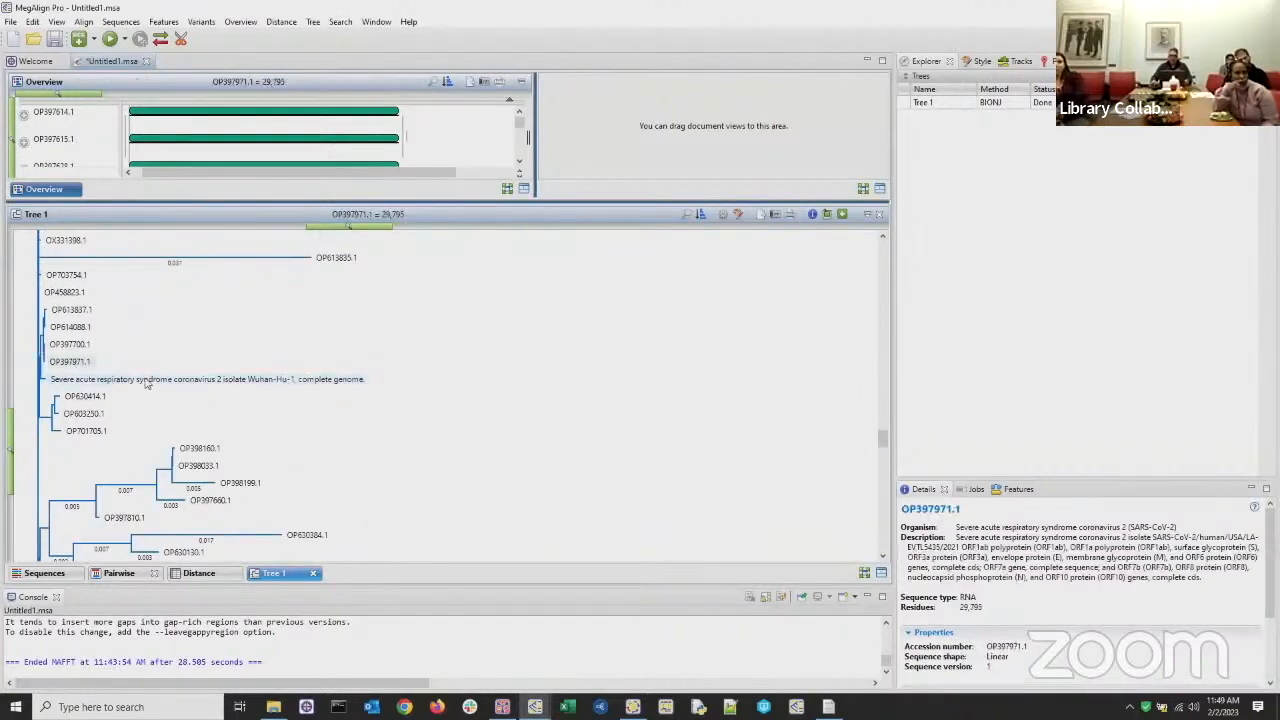
Step: Select the range of sequences in Tree 1 from OP630445.1 through the Wuhan-Hu-1 complete genome
scroll(430, 395, "up", 5)
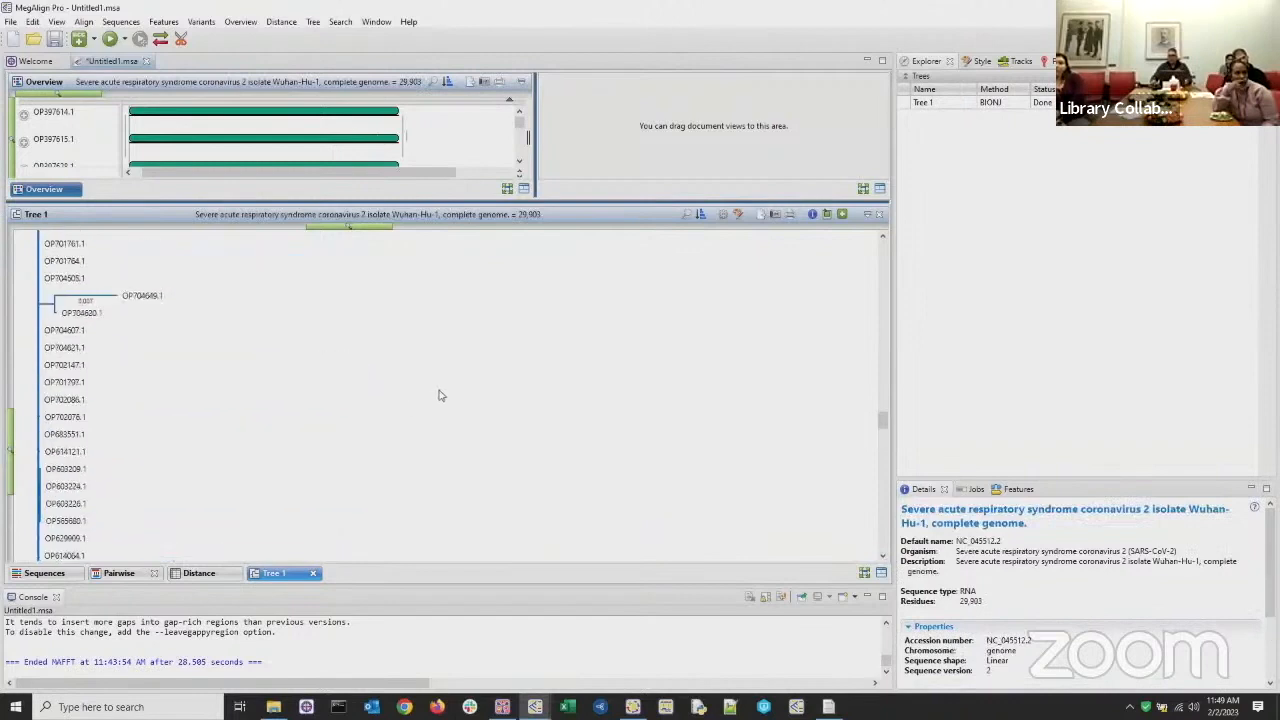
scroll(371, 410, "down", 3)
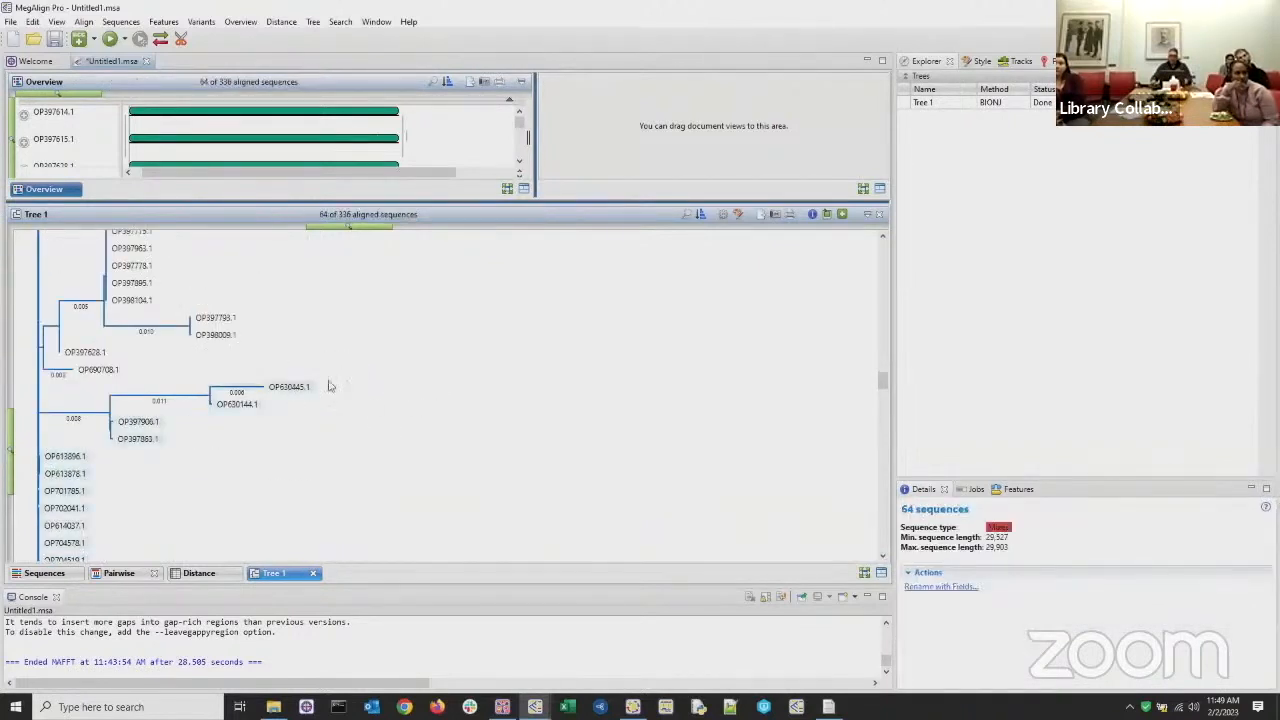
left_click(292, 387)
scroll(300, 391, "down", 5)
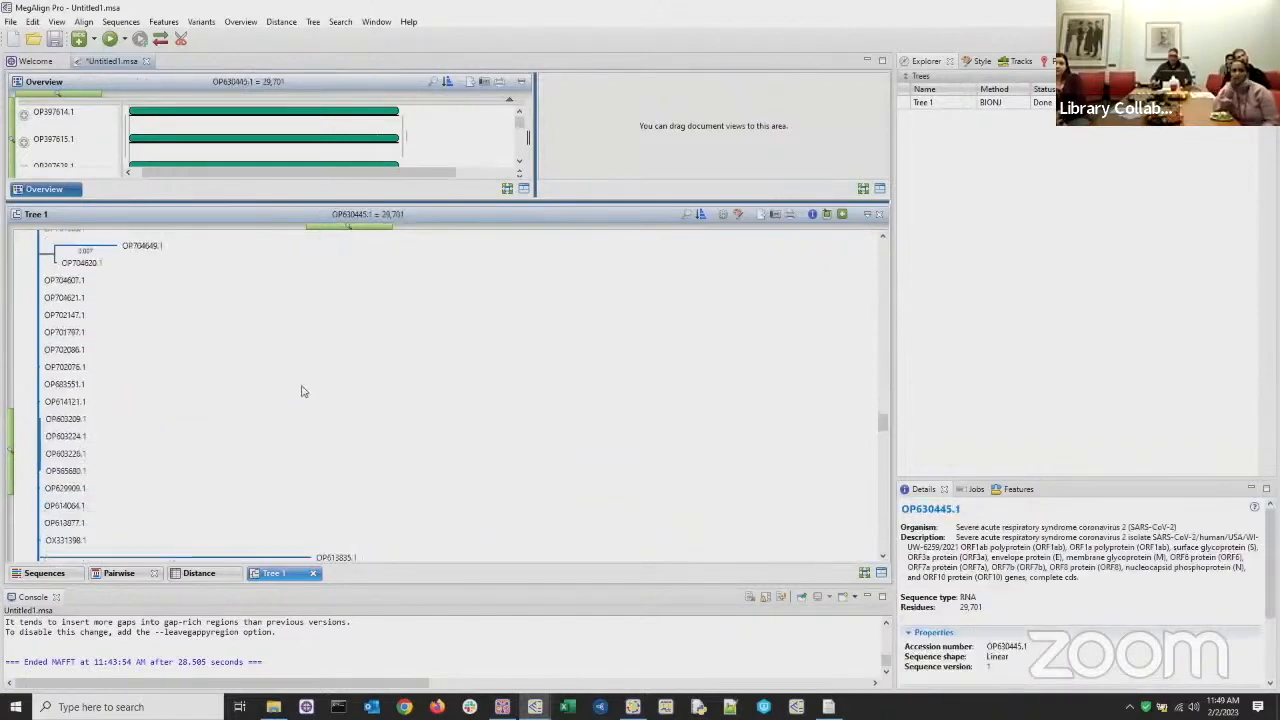
scroll(301, 391, "down", 8)
left_click(300, 379, "shift")
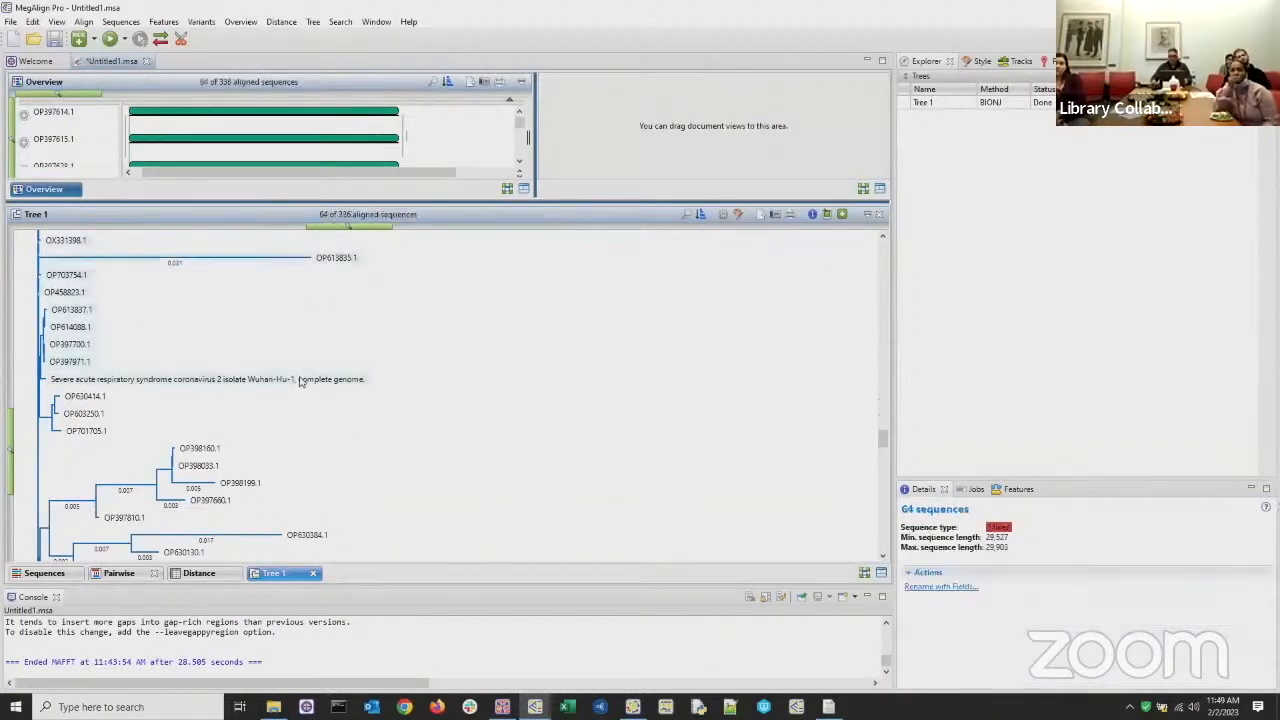
Step: Select only the Wuhan-Hu-1 complete genome and sequence OP630445.1 together in Tree 1
left_click(422, 365)
left_click(318, 381)
scroll(350, 378, "up", 10)
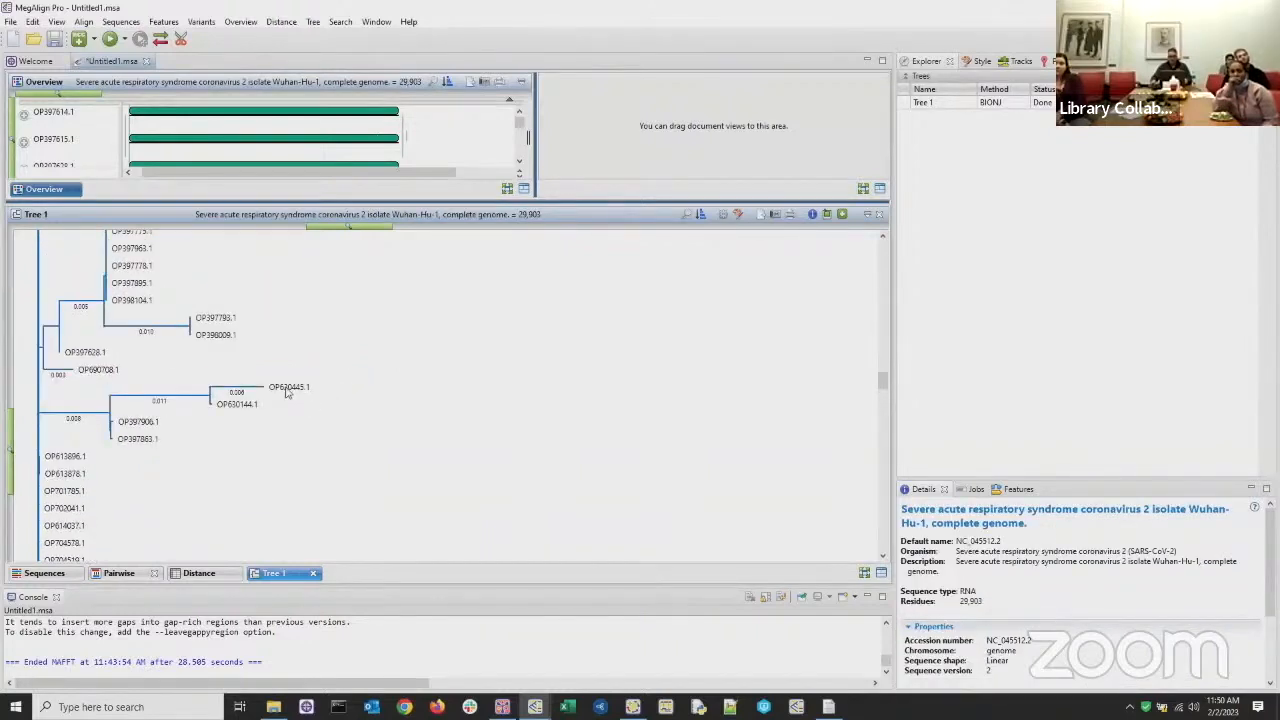
left_click(288, 390, "ctrl")
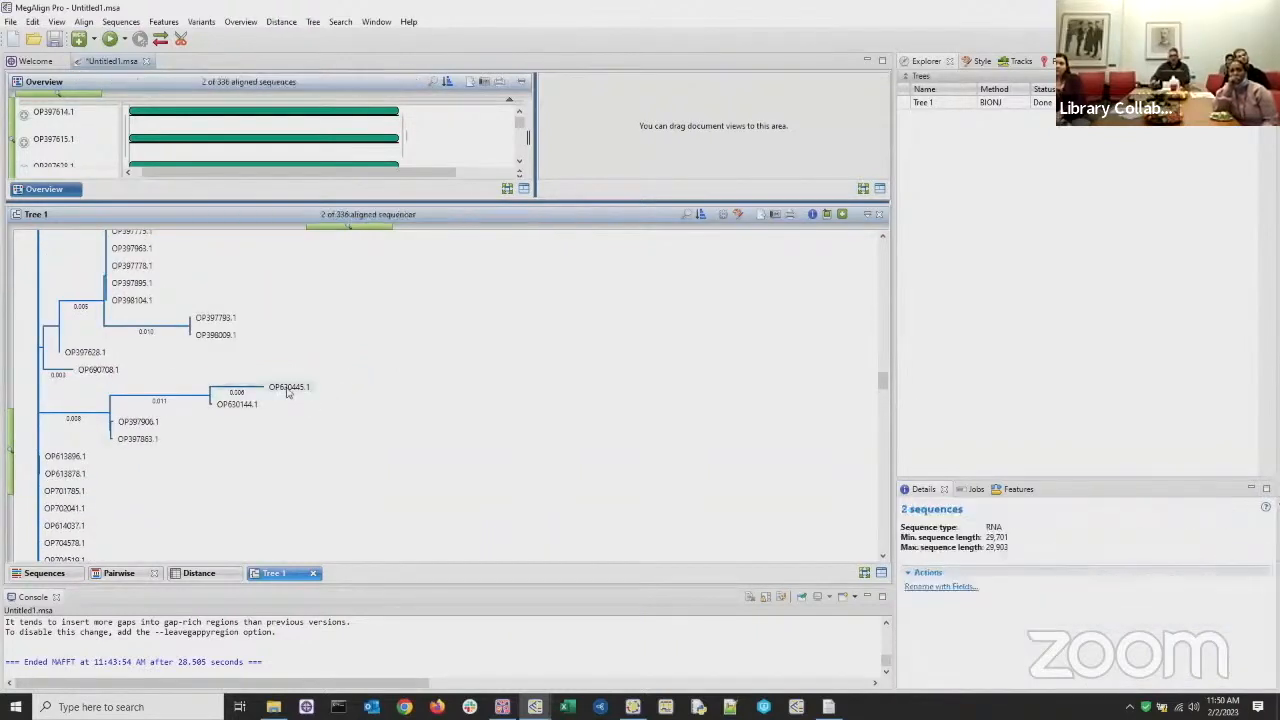
Step: Set up a pairwise alignment of the two selected sequences using the Global: Needleman-Wunsch method
right_click(287, 392)
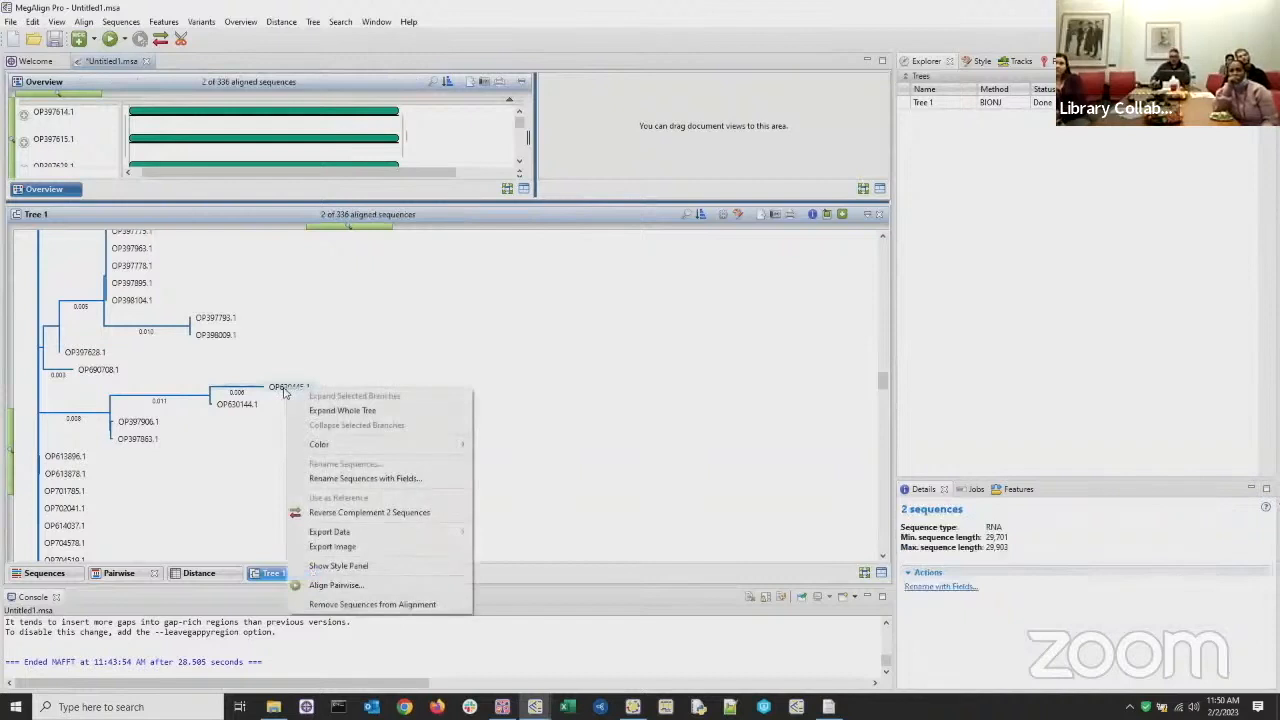
left_click(336, 585)
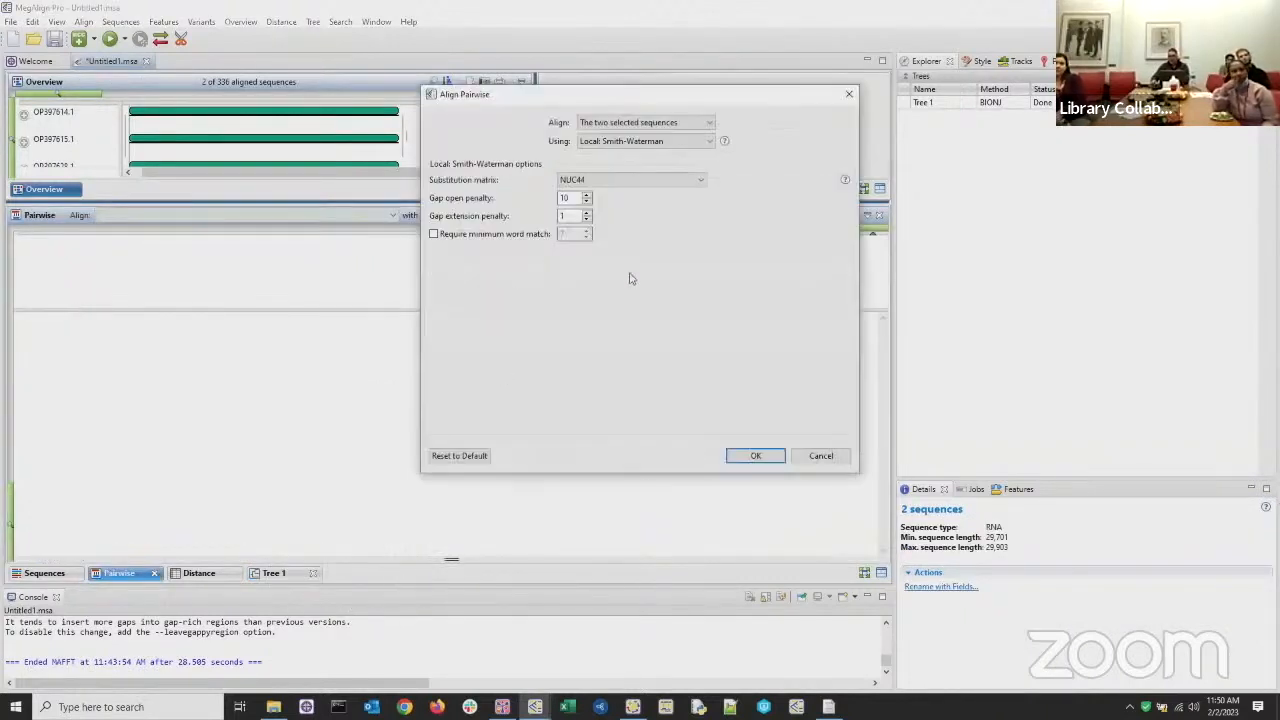
left_click(632, 146)
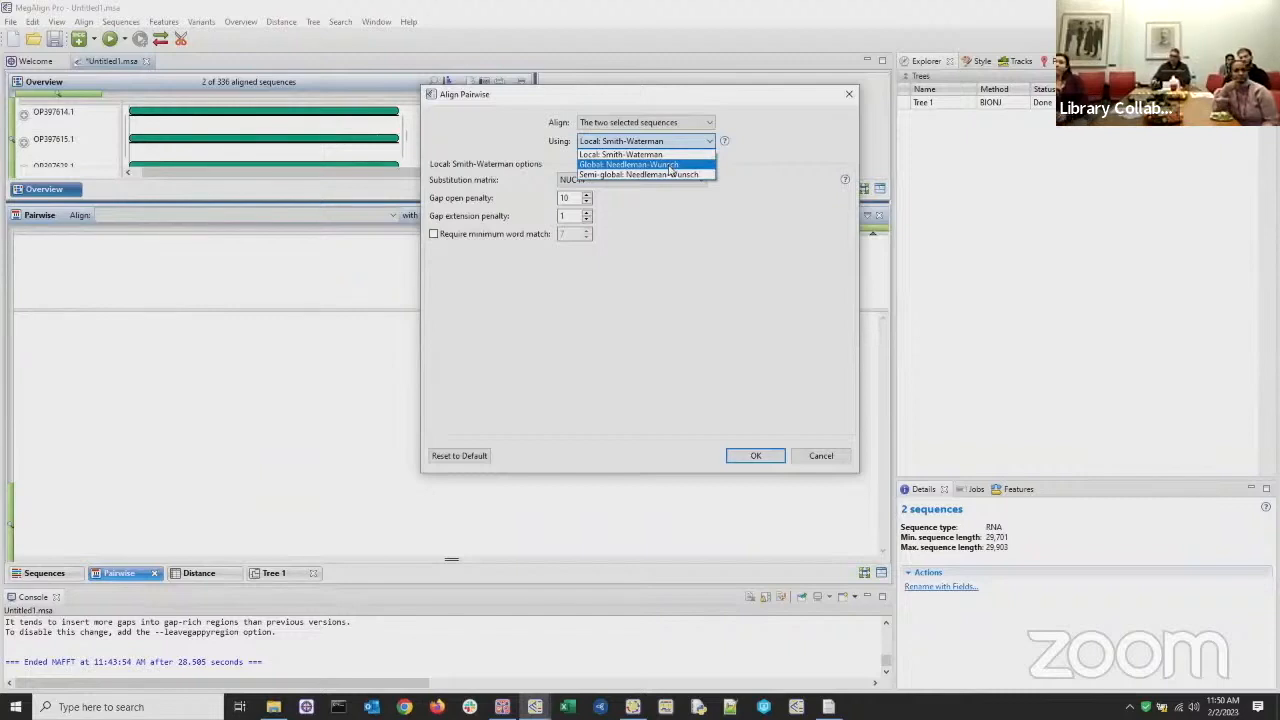
left_click(670, 166)
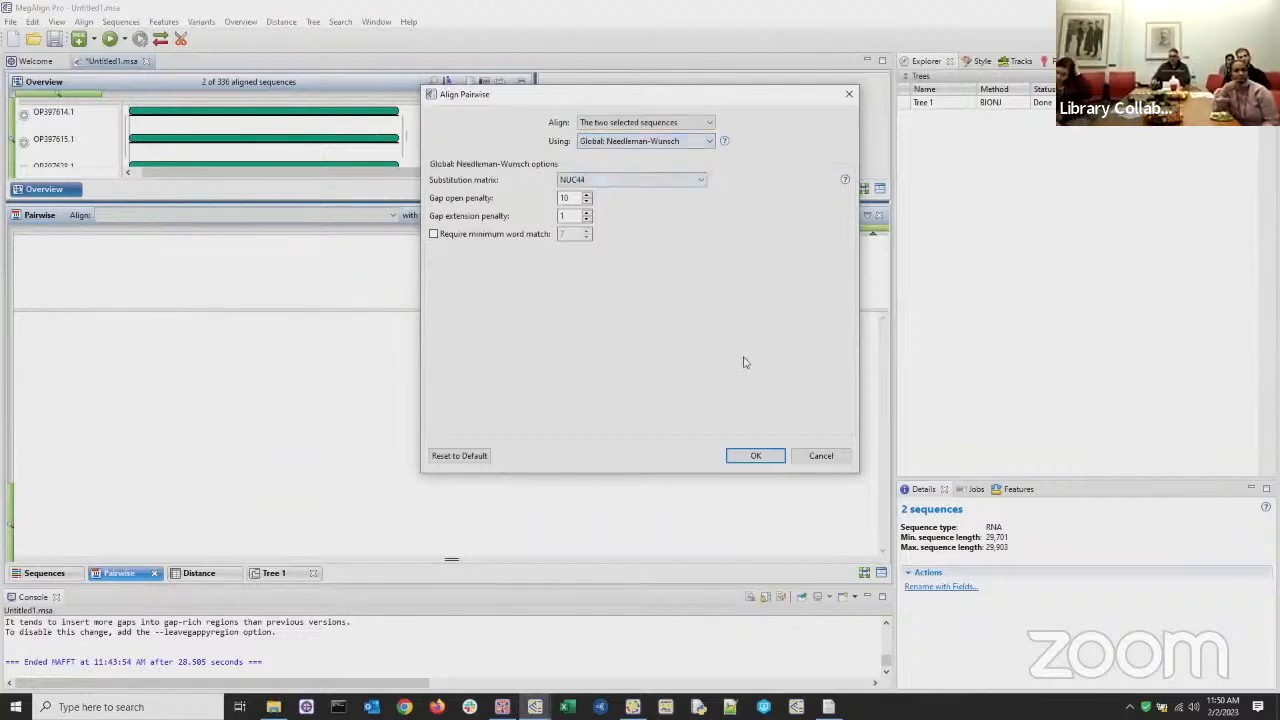
Step: Read the user guide's help on pairwise alignment options and substitution matrices, then return to the alignment settings
left_click(725, 143)
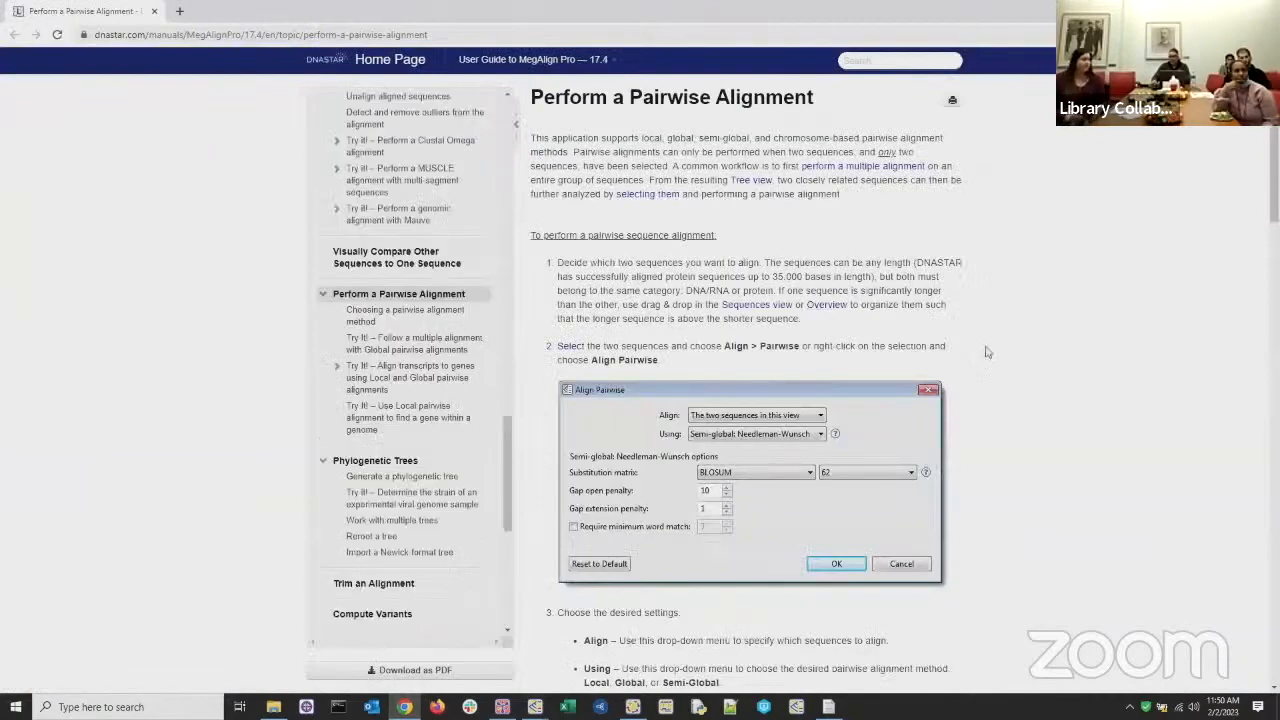
scroll(824, 254, "down", 1)
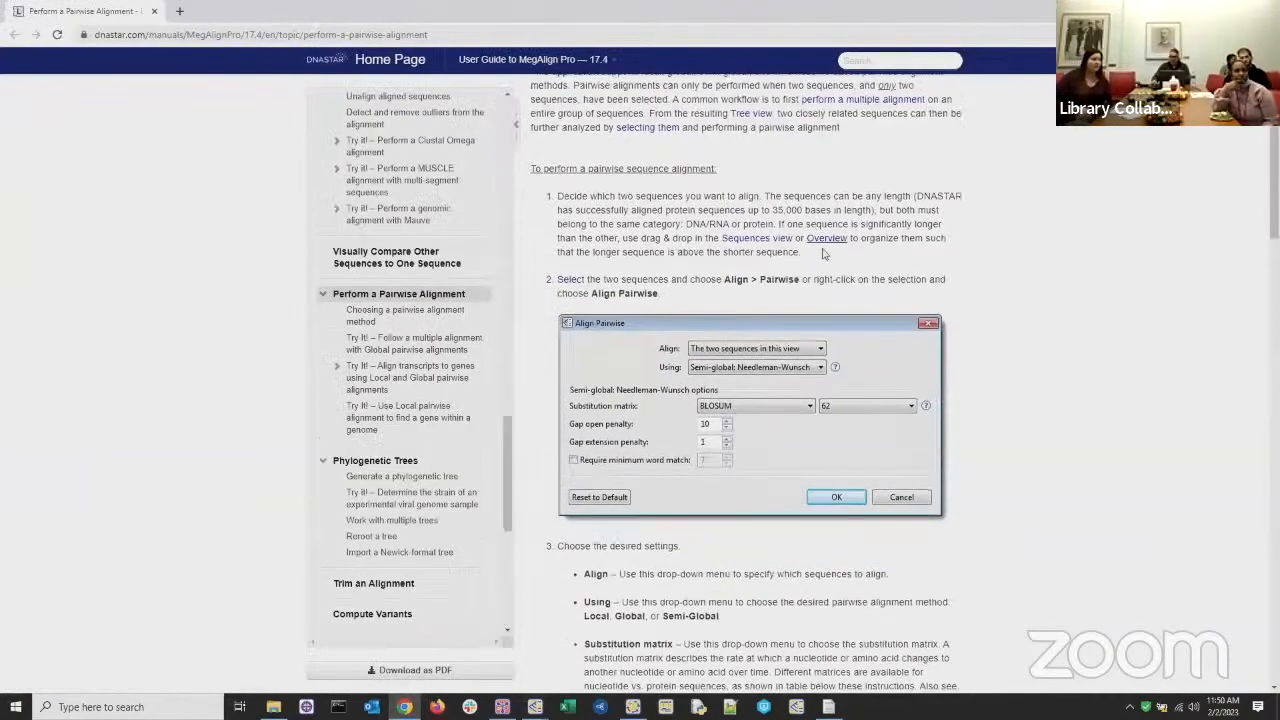
scroll(830, 270, "down", 4)
scroll(838, 290, "down", 4)
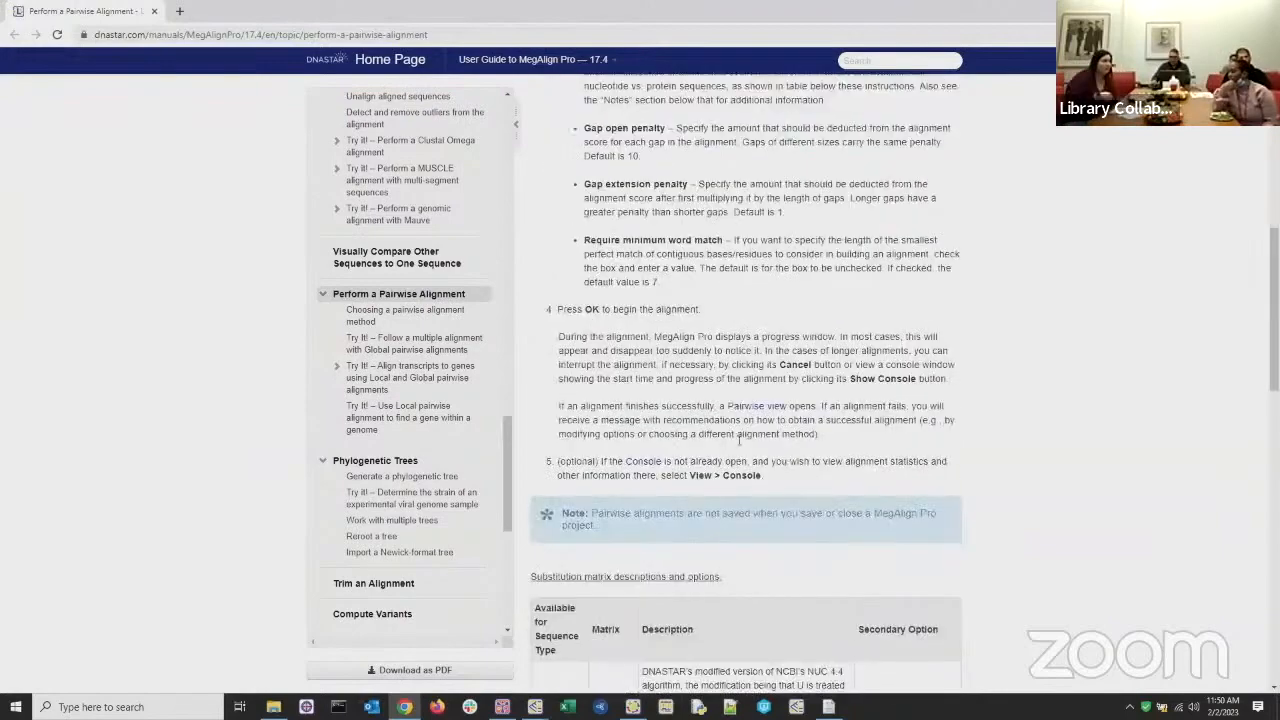
scroll(760, 450, "up", 9)
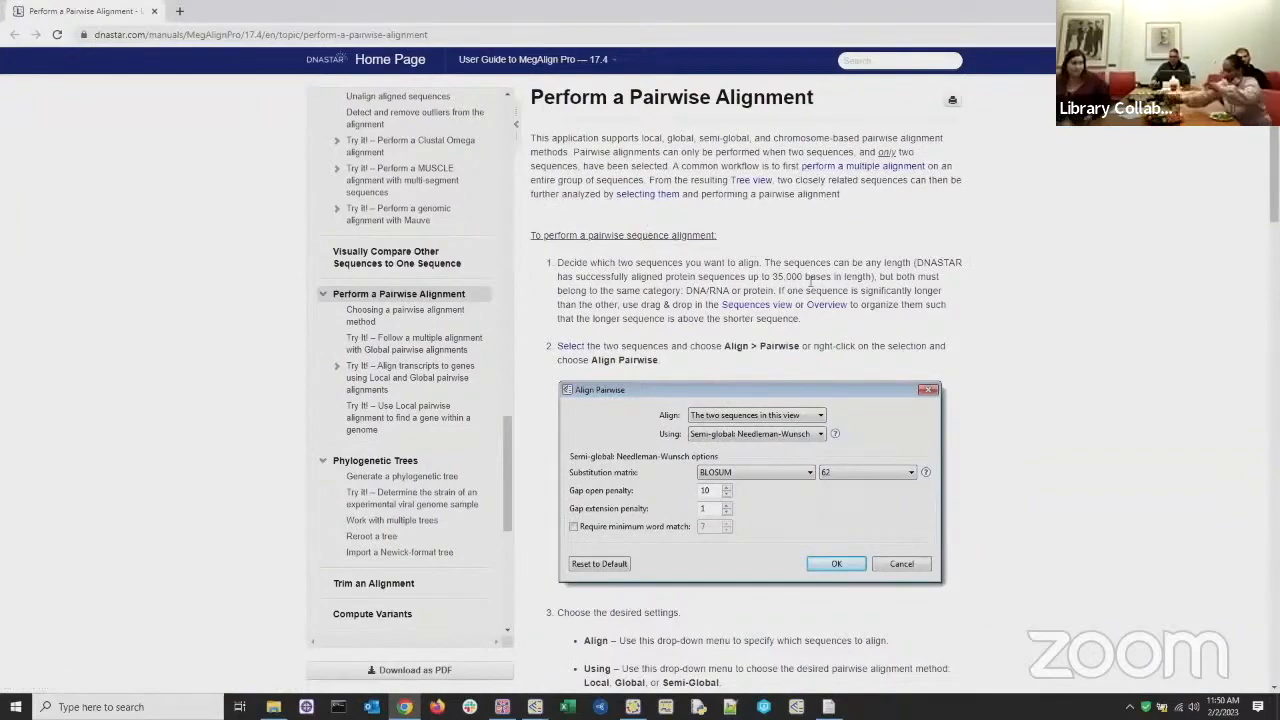
scroll(892, 338, "down", 10)
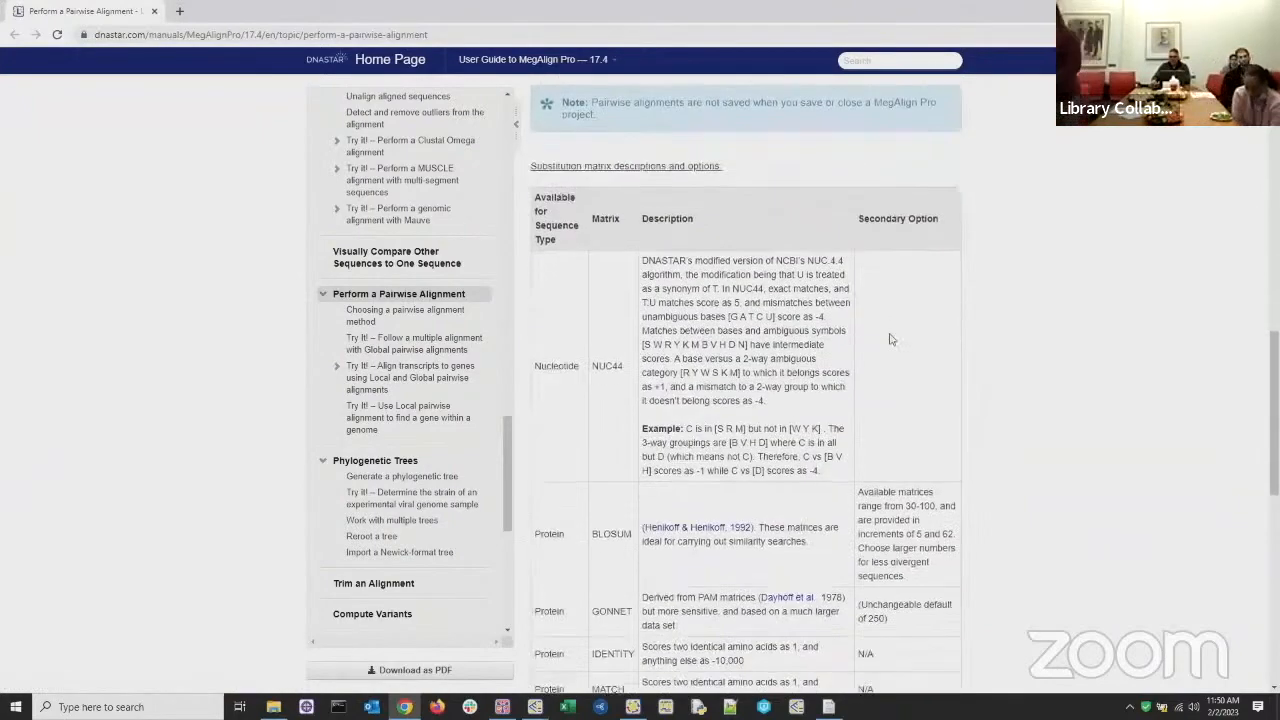
scroll(892, 338, "down", 3)
scroll(881, 302, "up", 8)
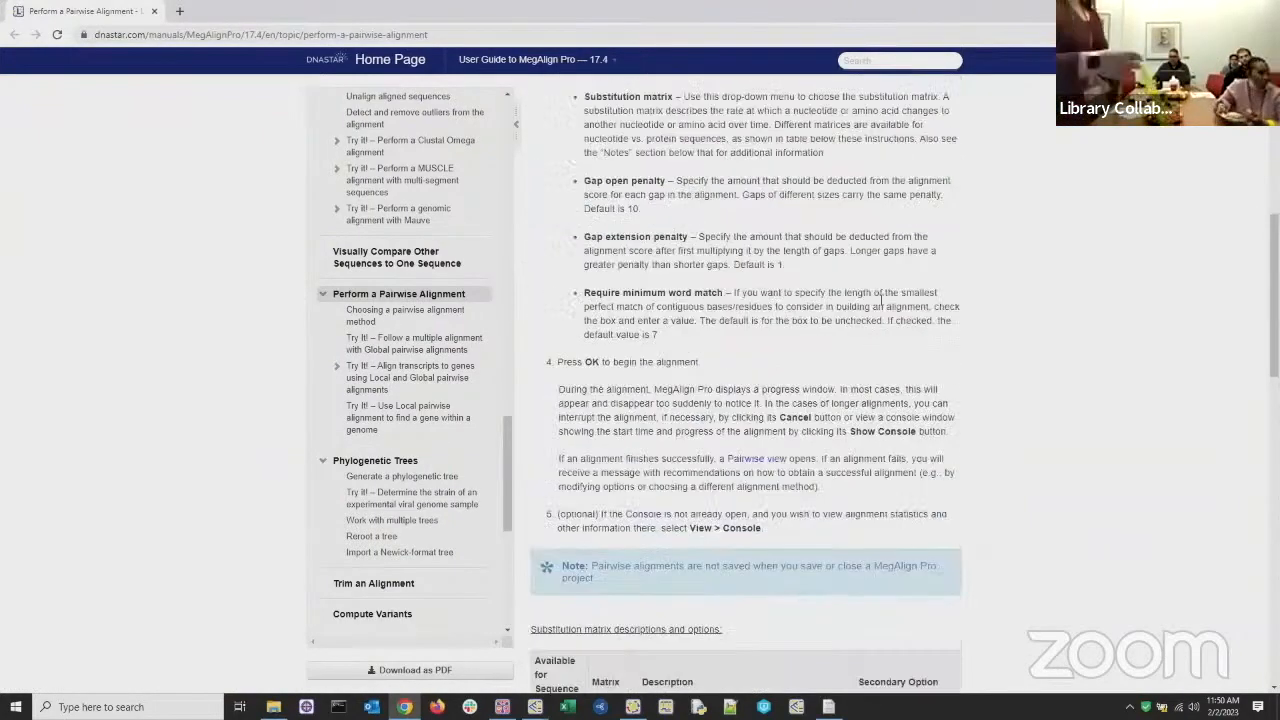
scroll(881, 302, "up", 1)
key("alt+Tab")
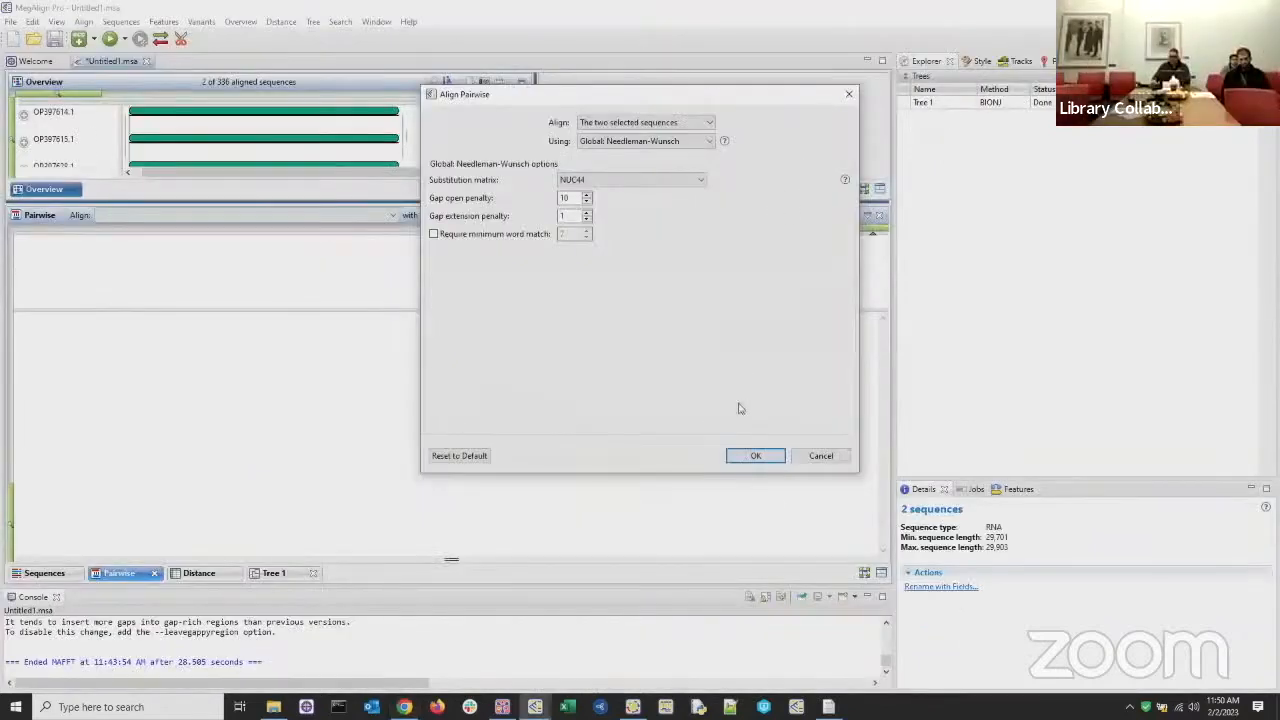
Step: Run the pairwise alignment of Wuhan-Hu-1 with OP630445.1 and look through the first several hundred aligned bases
left_click(757, 456)
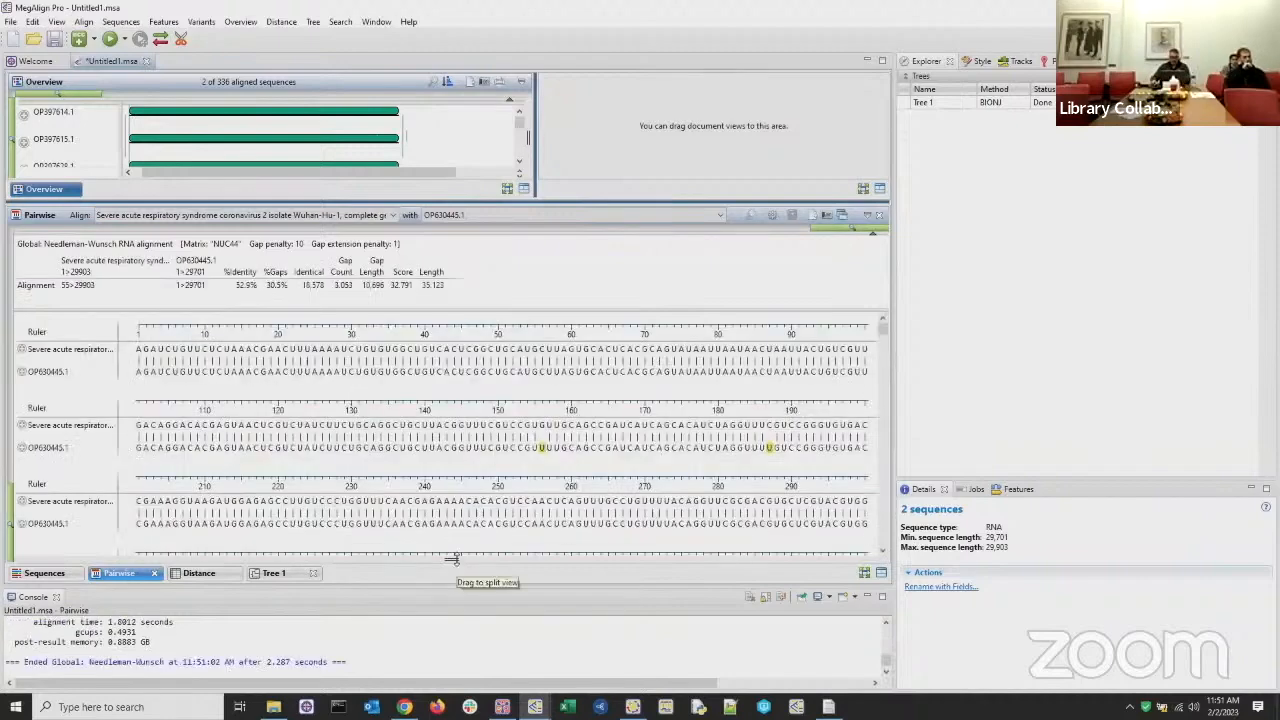
scroll(325, 383, "down", 10)
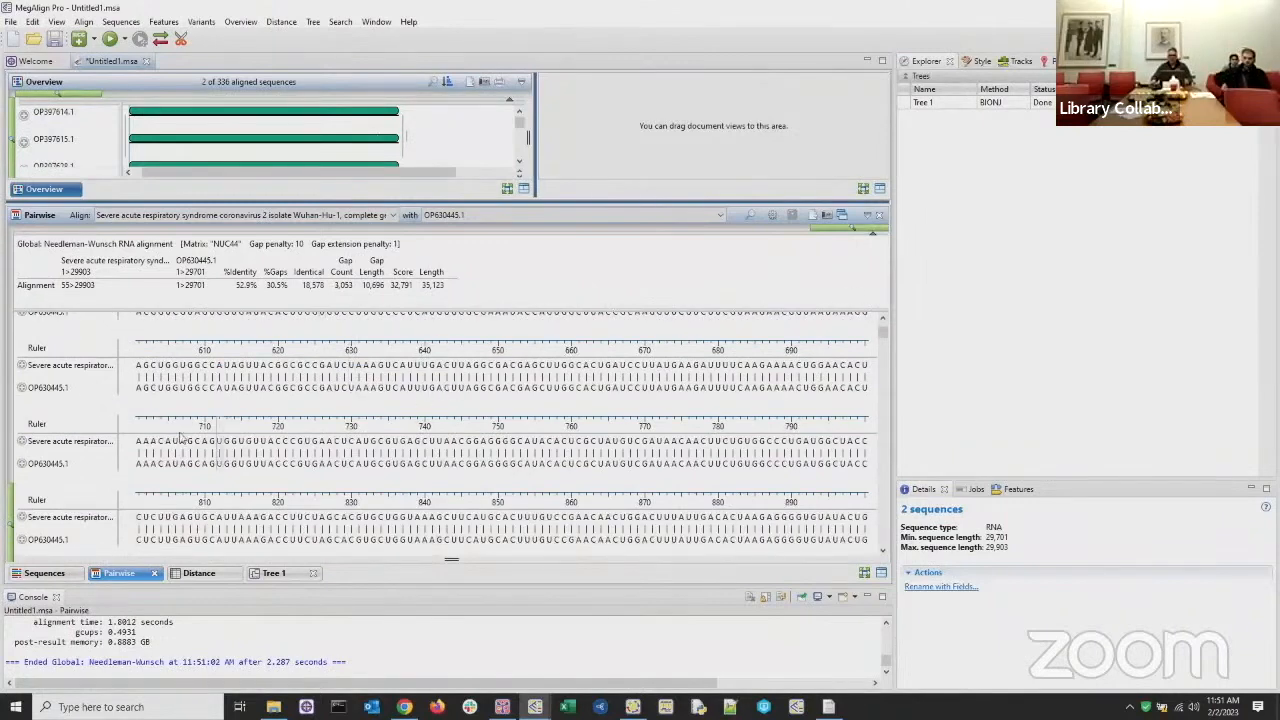
scroll(48, 398, "up", 2)
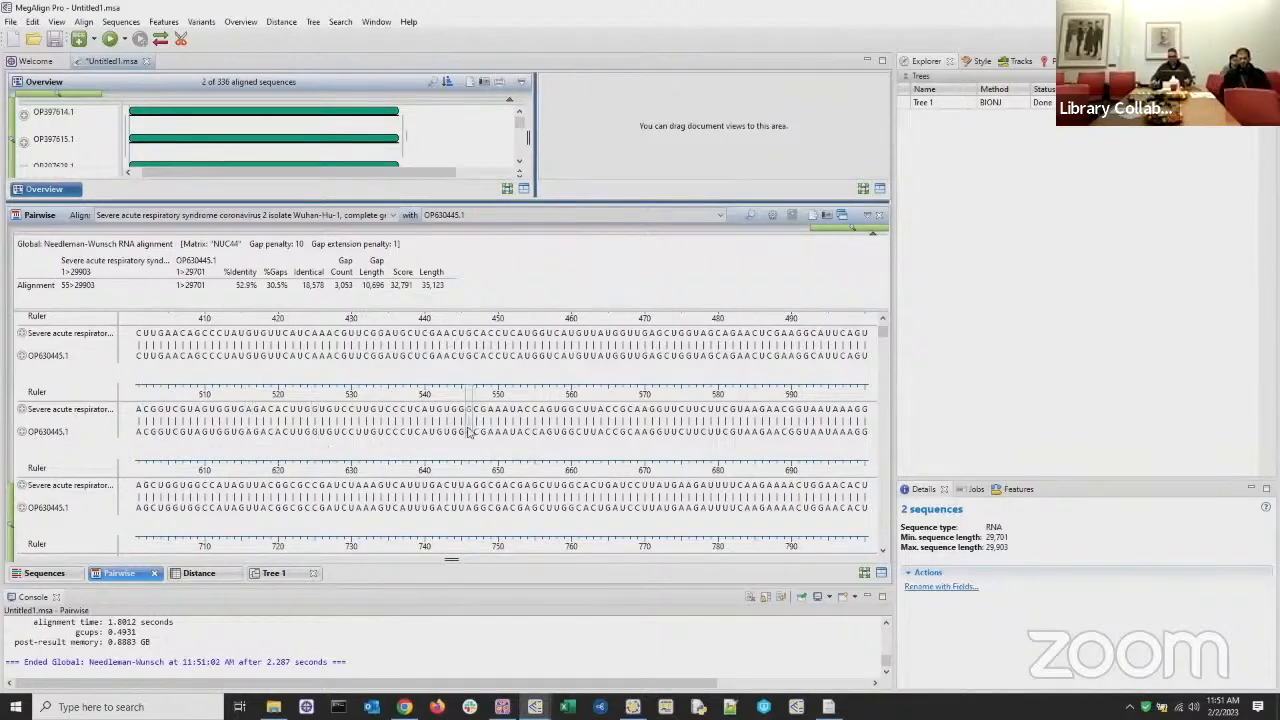
scroll(250, 420, "up", 4)
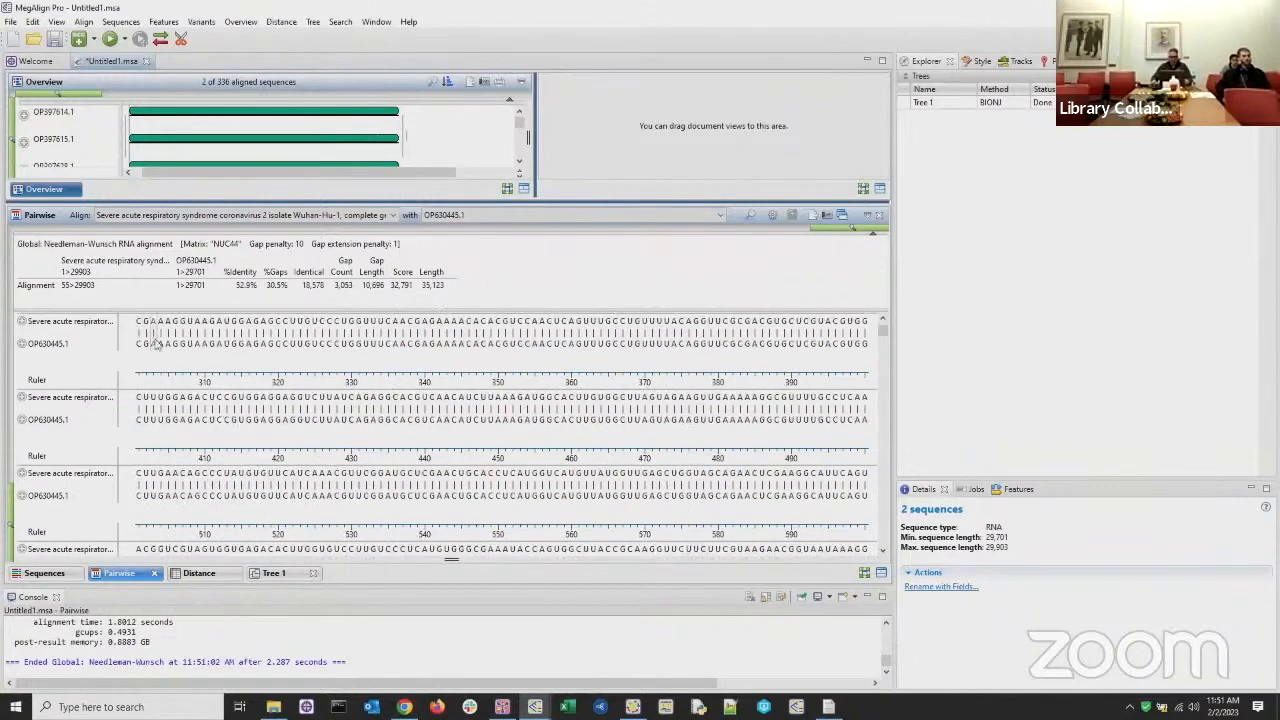
scroll(155, 343, "up", 5)
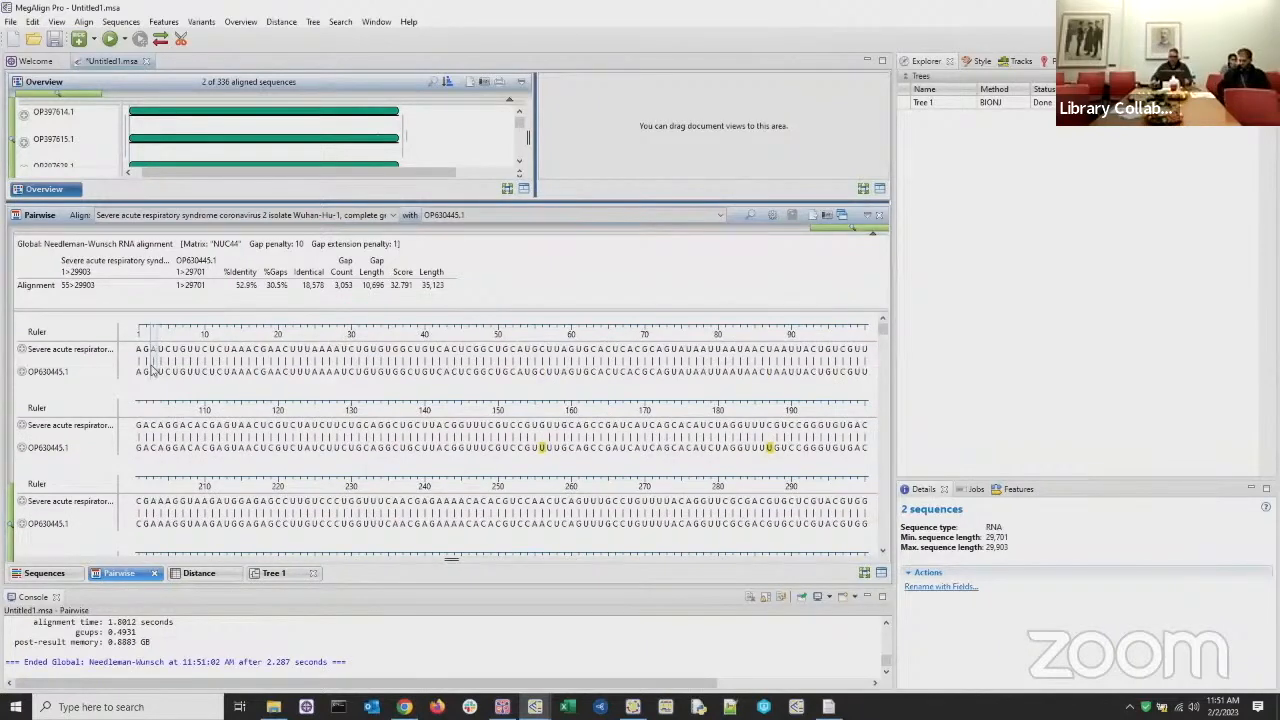
Step: Copy positions 1 to 300 of the pairwise alignment into a new Notepad document and mark the selection's percent identity there
left_click(141, 362)
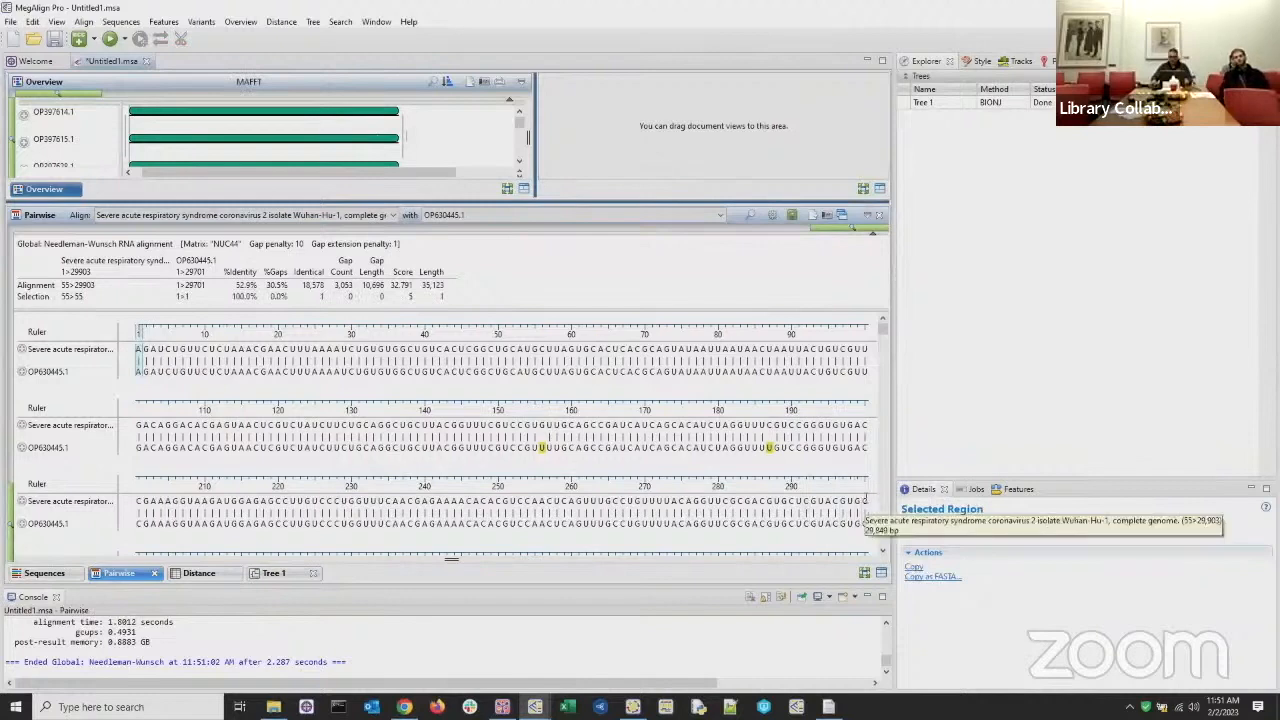
left_click(862, 516, "shift")
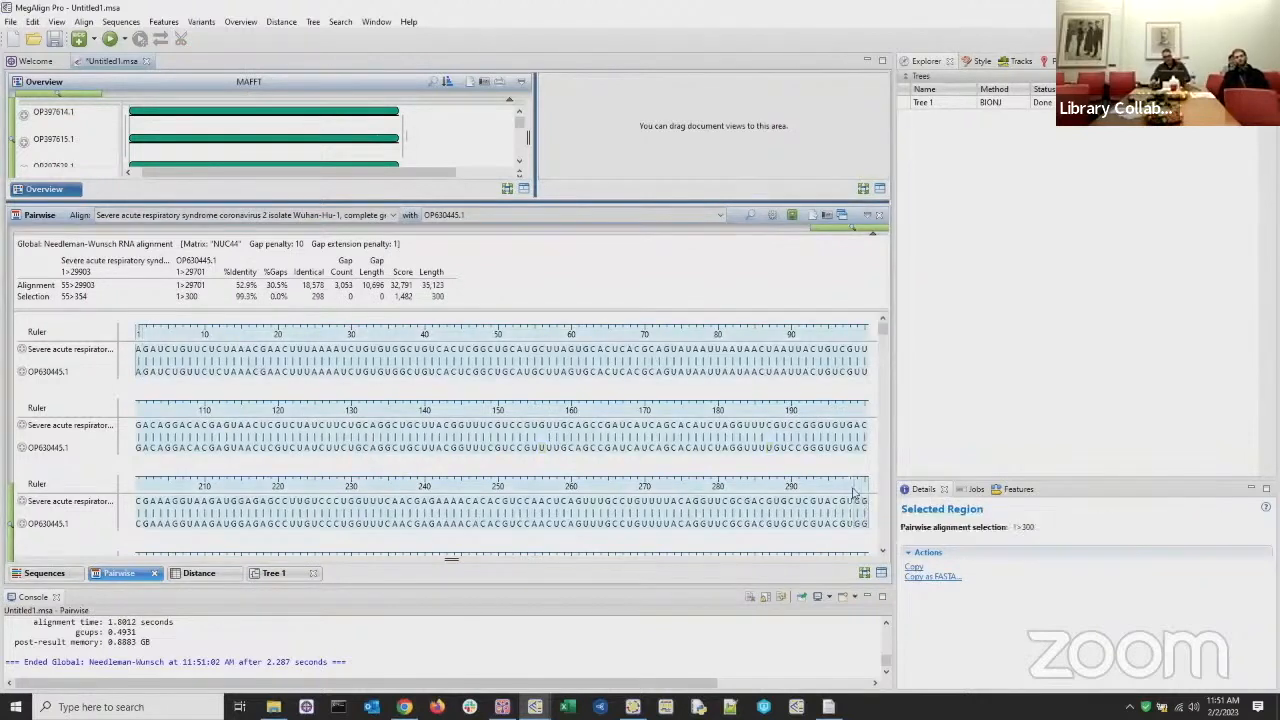
left_click(142, 707)
type("note")
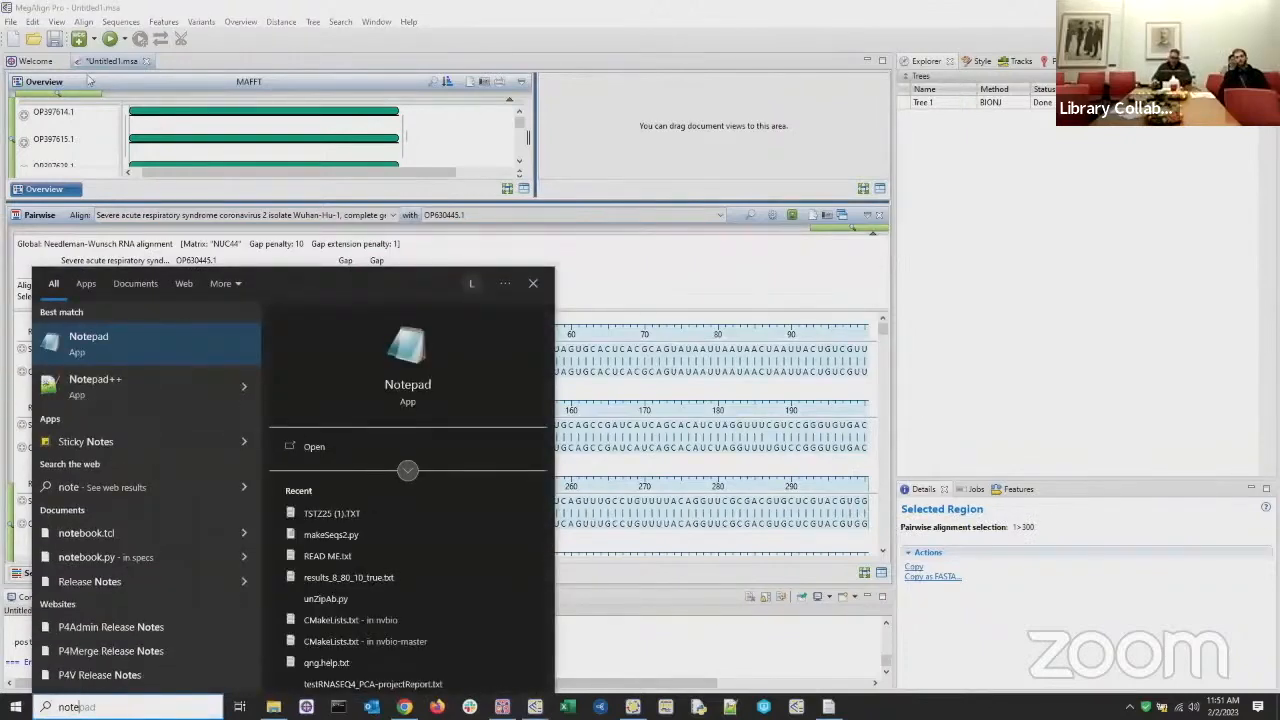
left_click(66, 340)
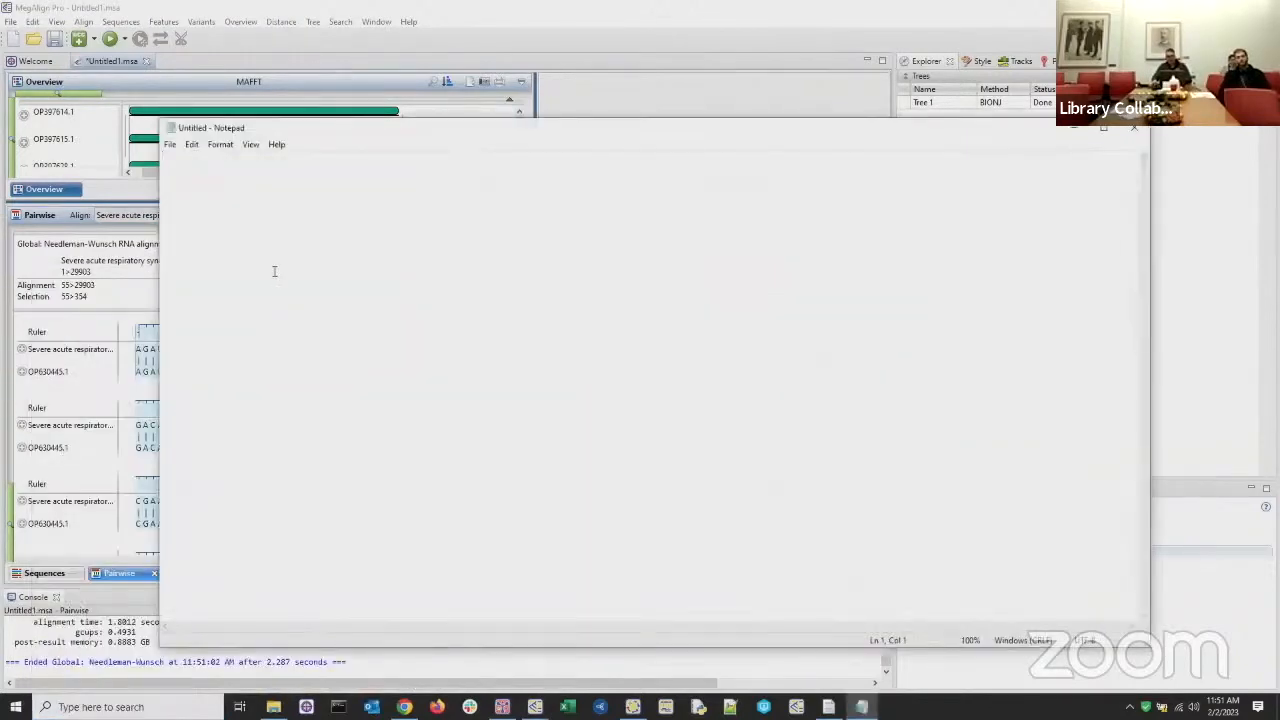
key("ctrl+v")
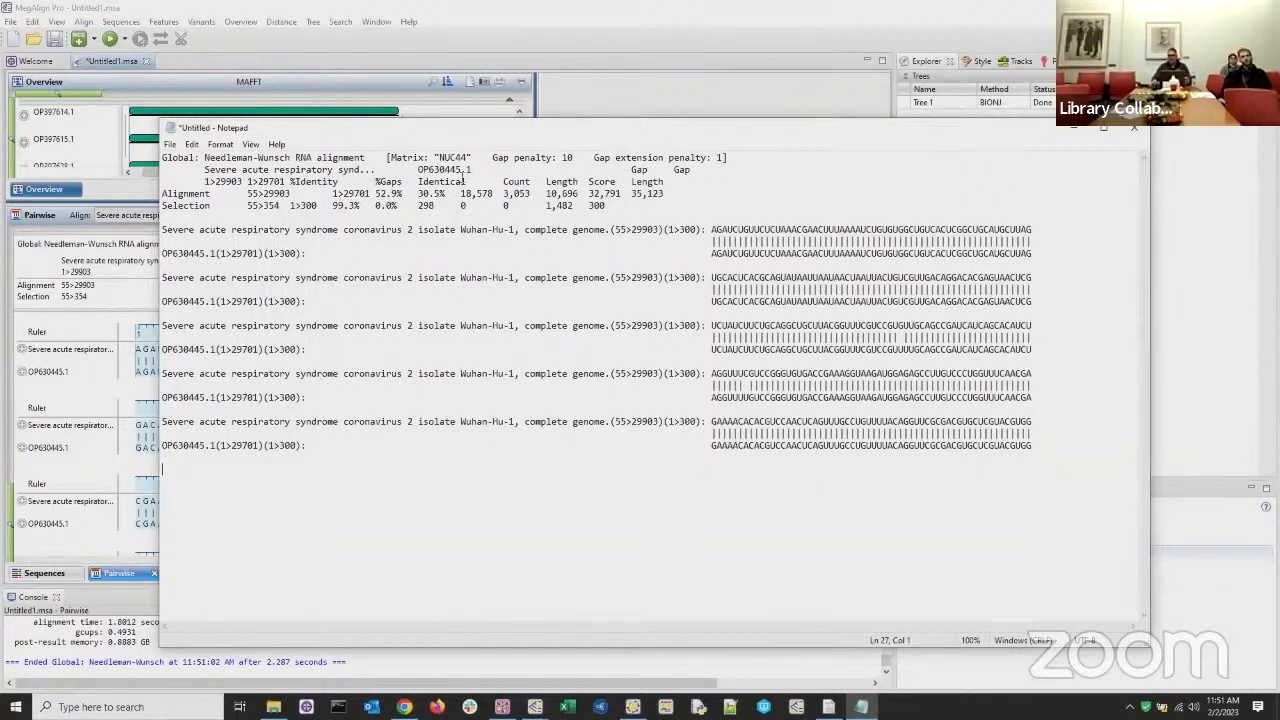
left_click_drag(334, 207, 356, 207)
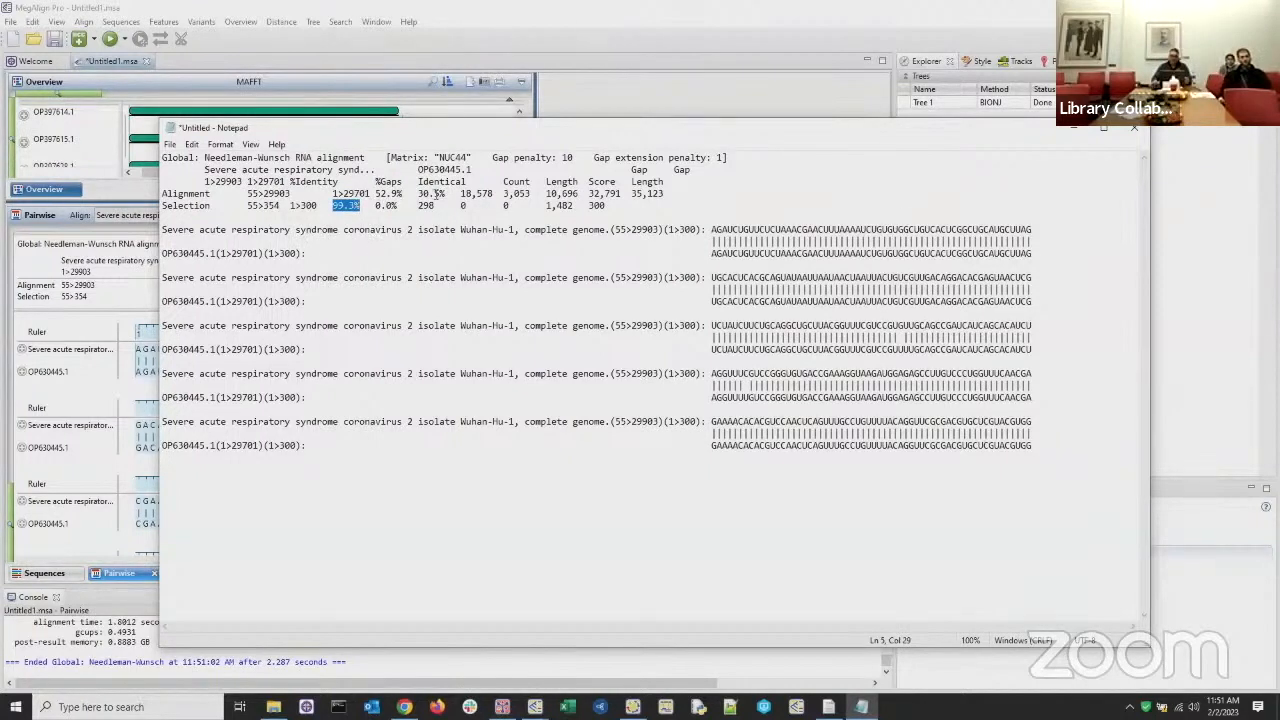
left_click(1074, 133)
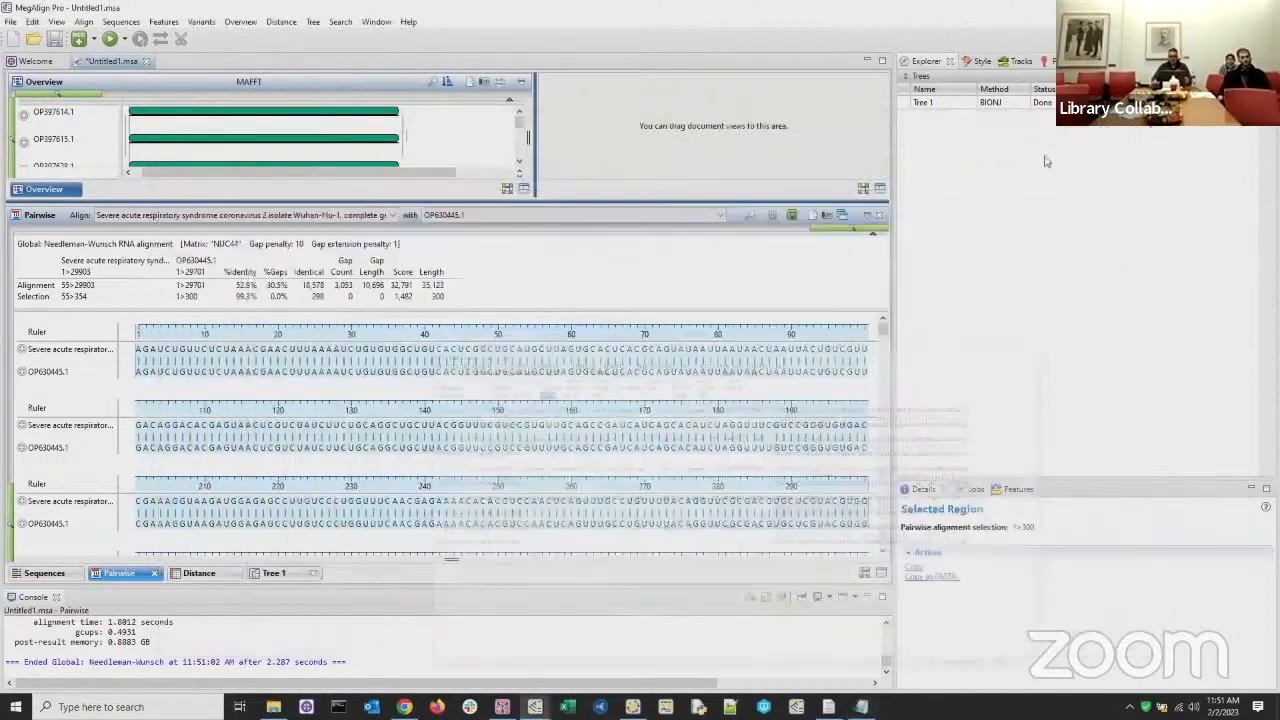
Step: Examine the distance and percent identity values across the sequences in the Distance view
left_click(199, 574)
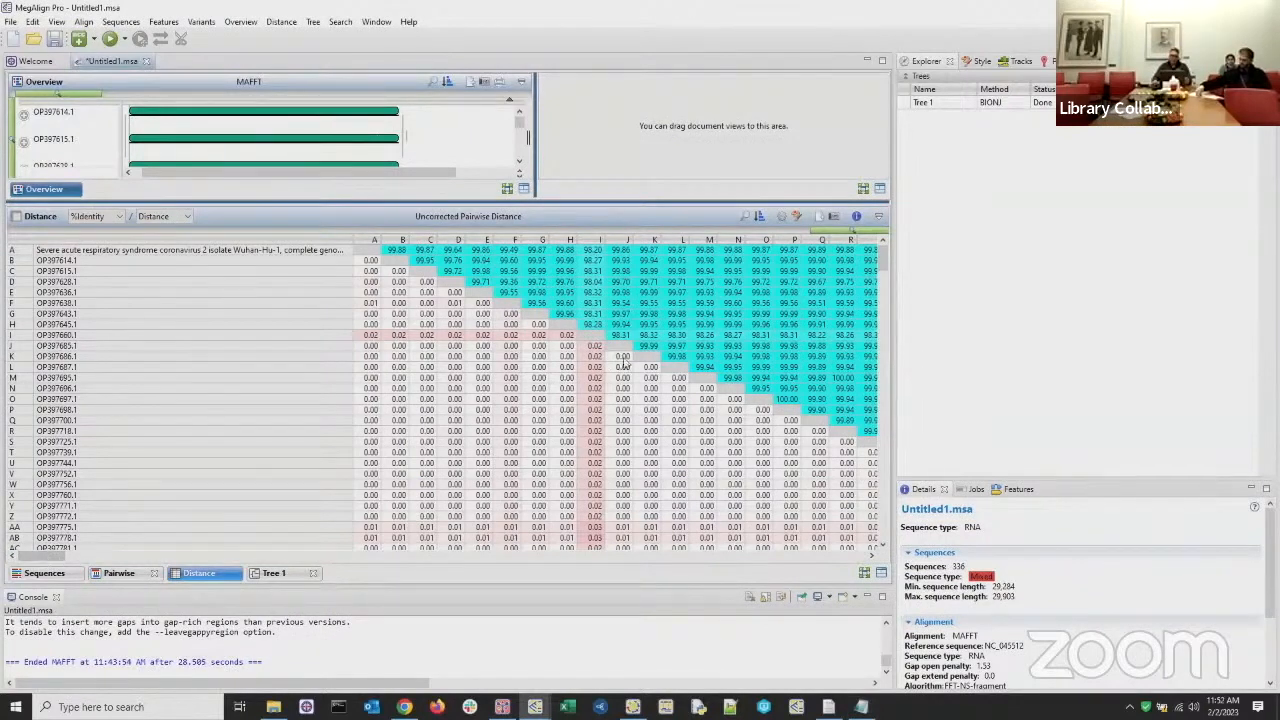
scroll(428, 370, "down", 18)
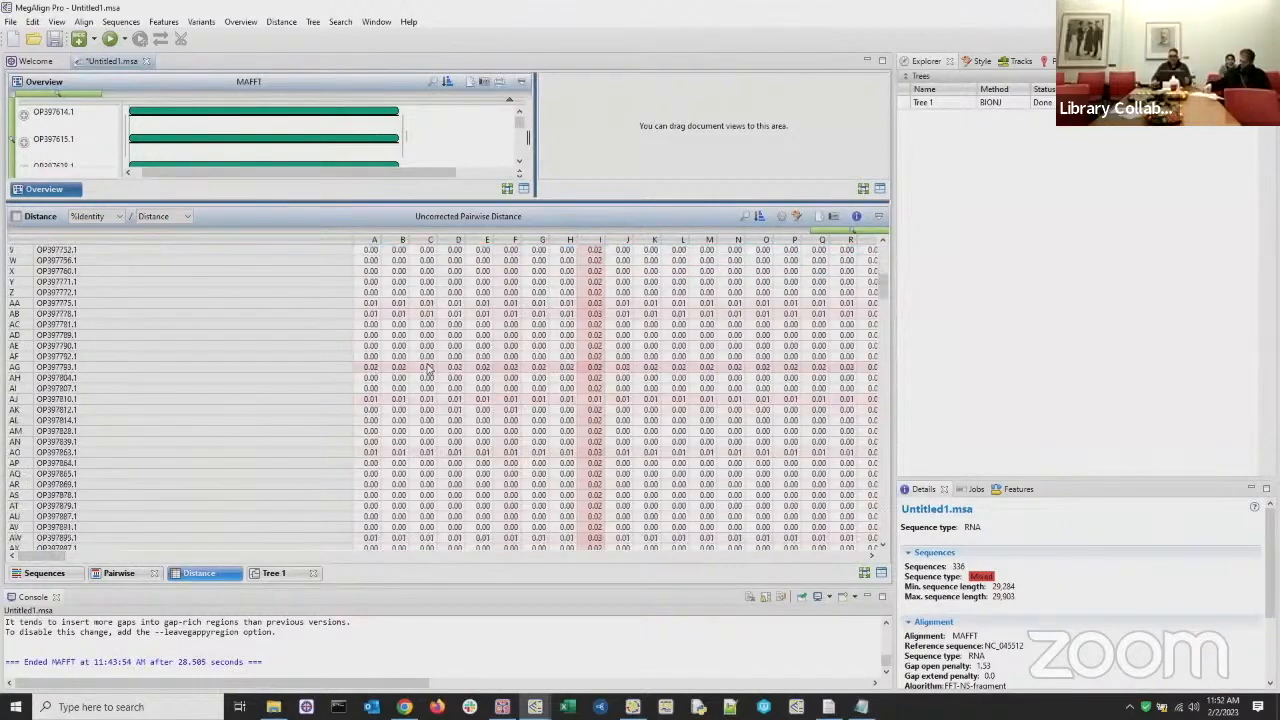
scroll(428, 370, "down", 17)
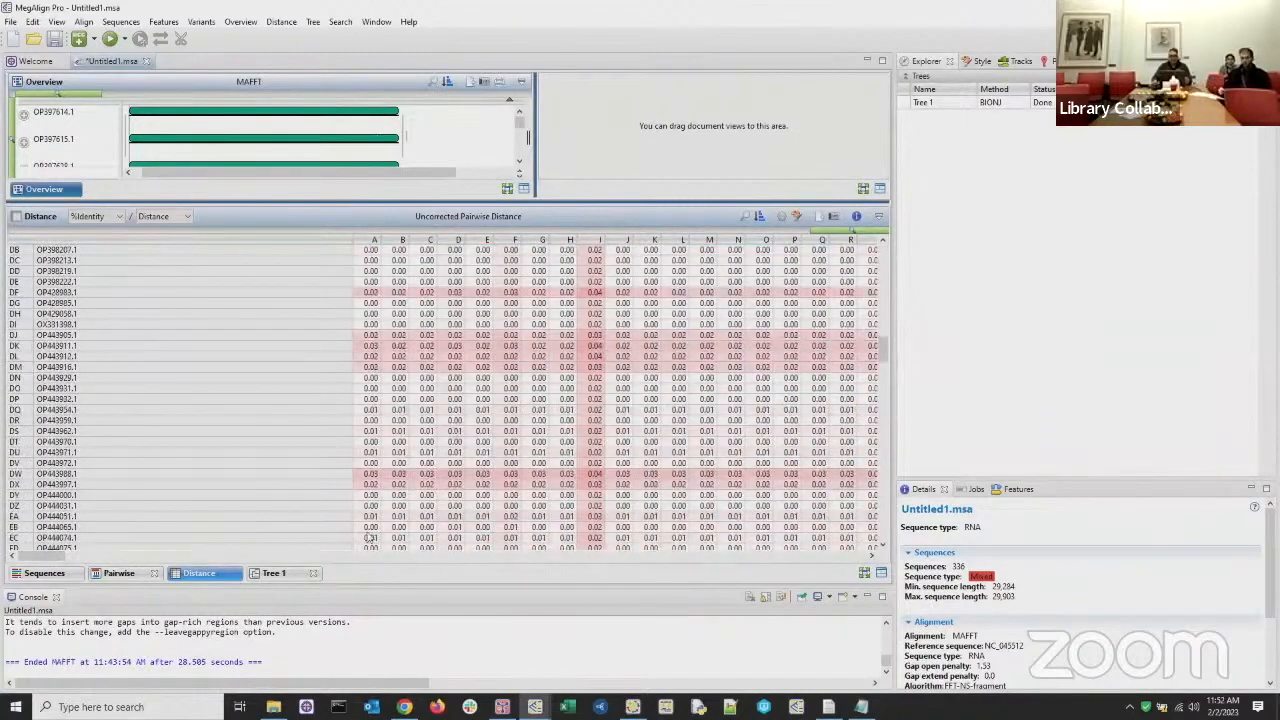
left_click_drag(45, 557, 187, 557)
scroll(780, 433, "up", 7)
scroll(780, 433, "up", 20)
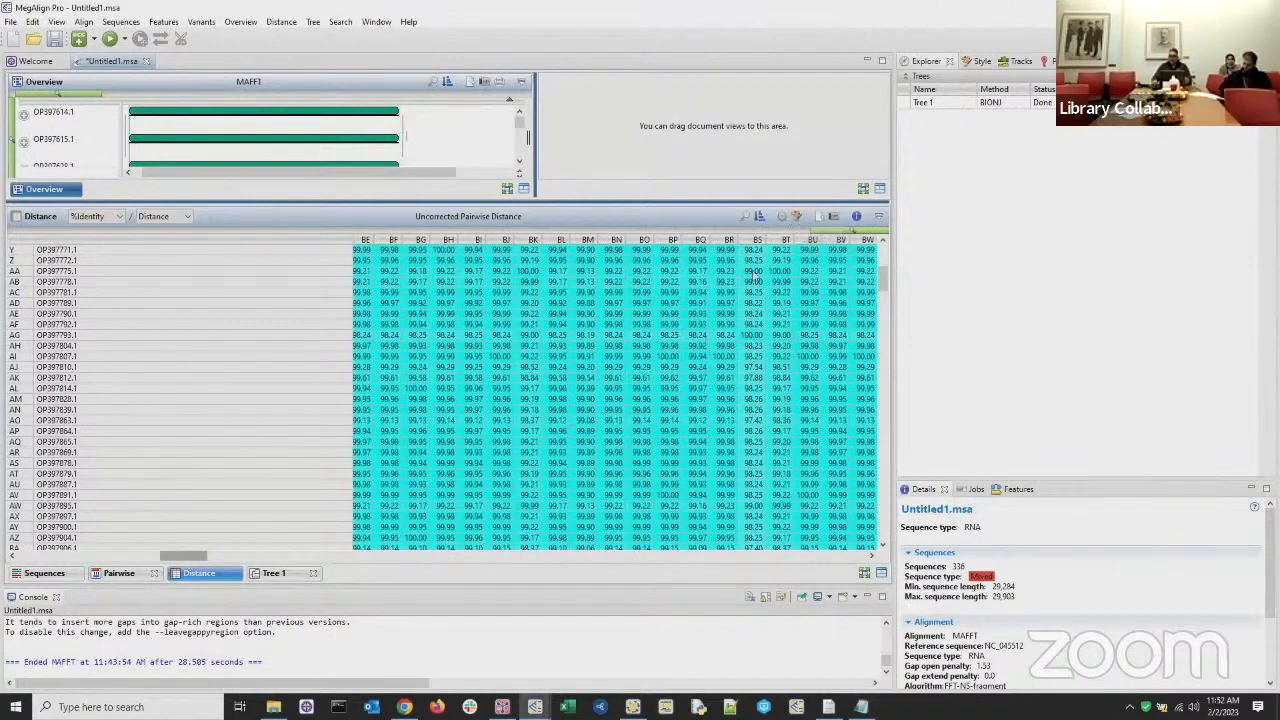
scroll(255, 395, "up", 8)
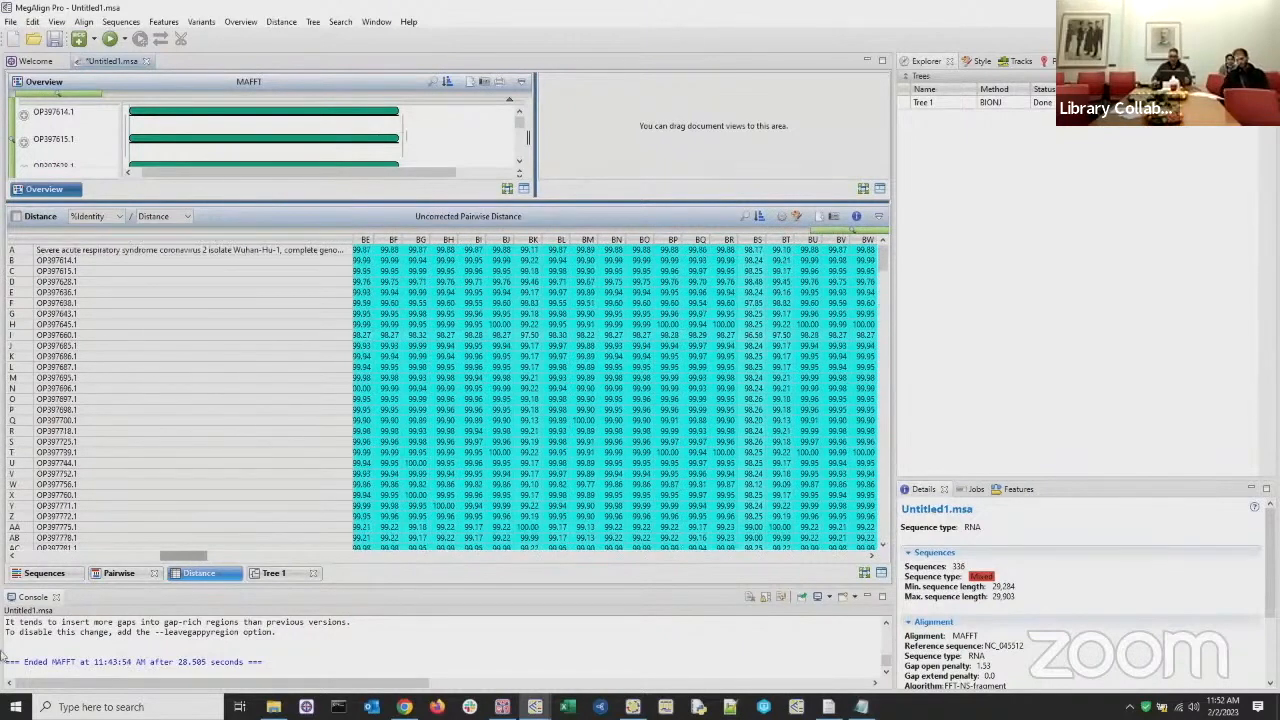
Step: Look over the aligned sequences in the Sequences view and the upper branches of Tree 1
left_click(44, 573)
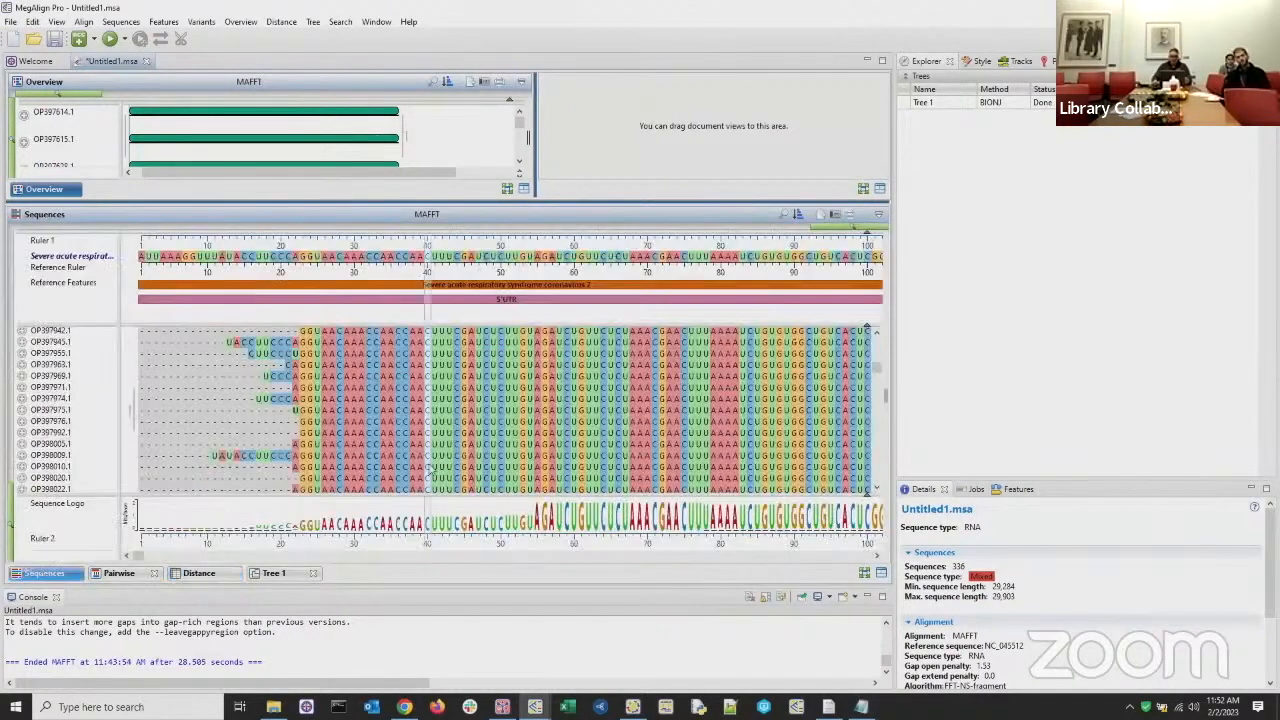
scroll(216, 390, "down", 2)
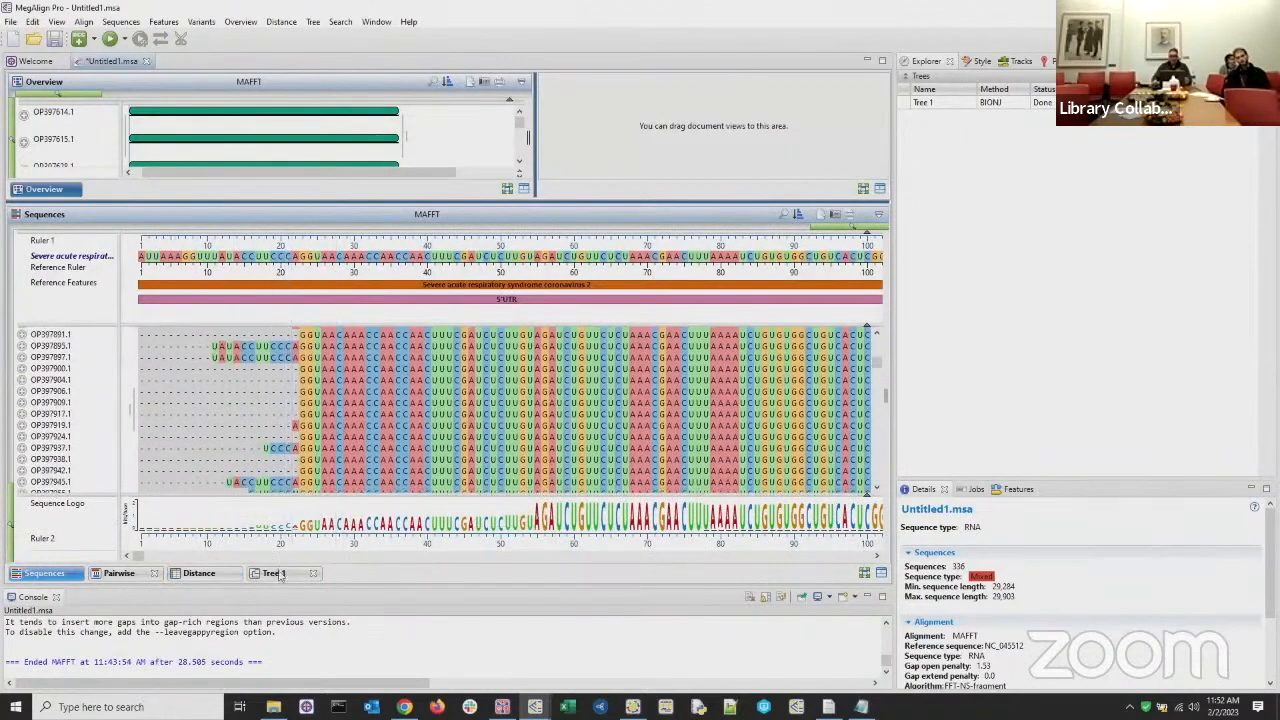
left_click(280, 574)
scroll(278, 388, "up", 10)
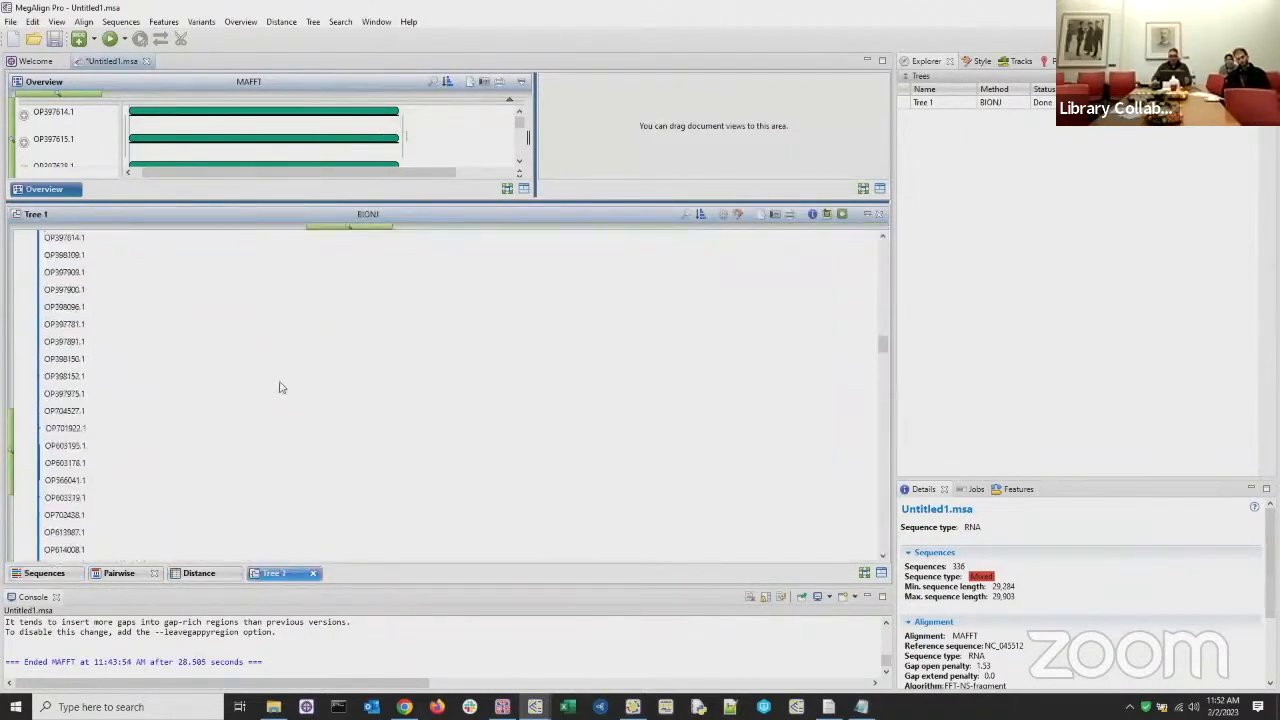
scroll(285, 395, "up", 10)
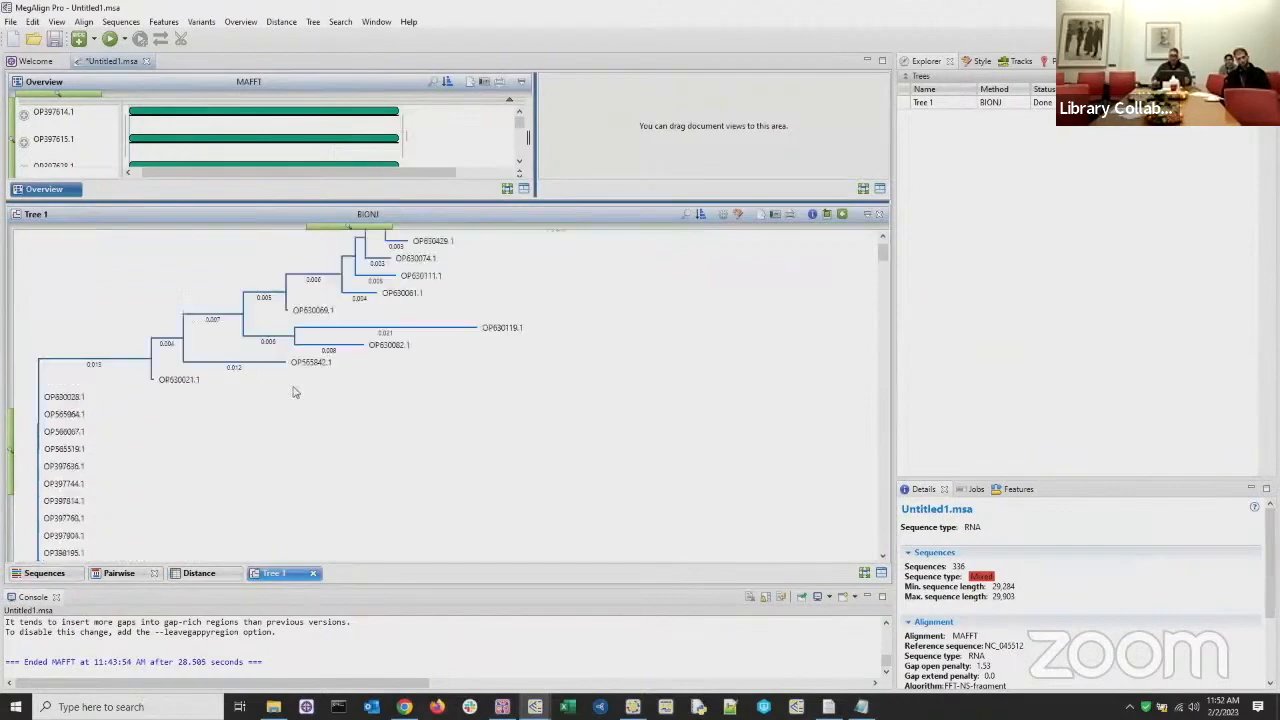
scroll(360, 420, "down", 3)
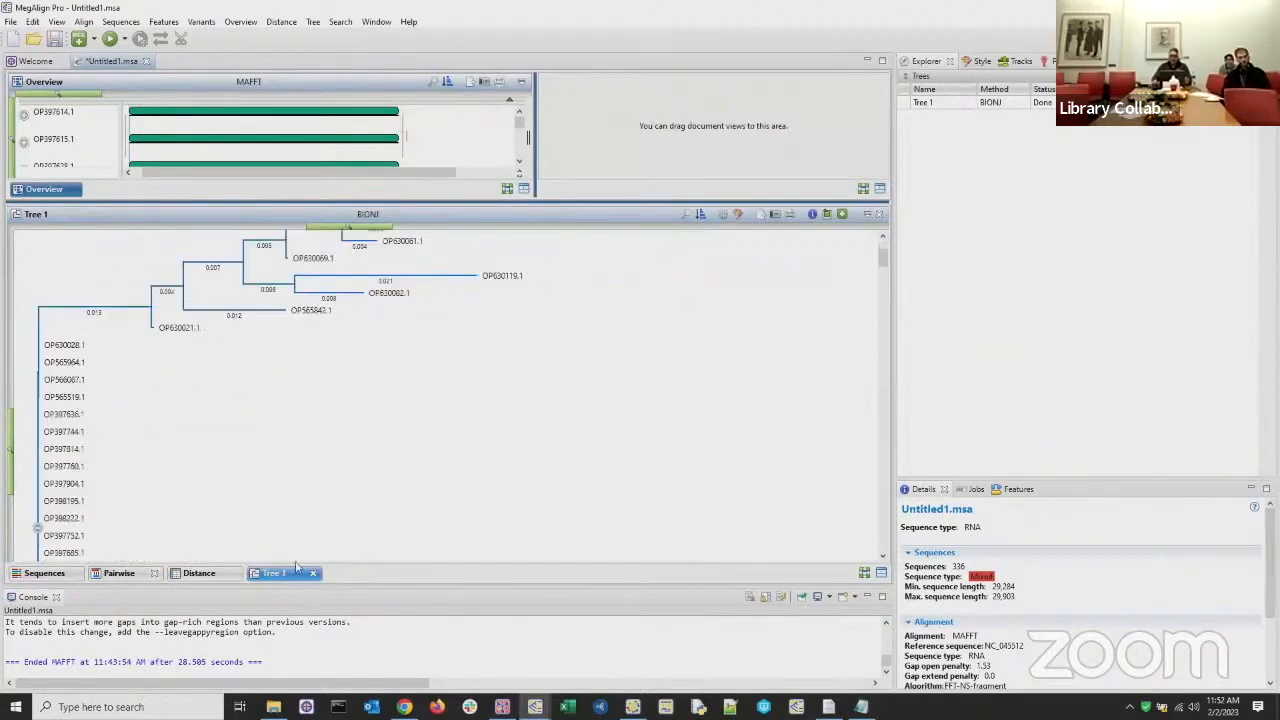
Step: Reorder the aligned sequences in the Sequences view to match the order of the phylogenetic tree
left_click(42, 572)
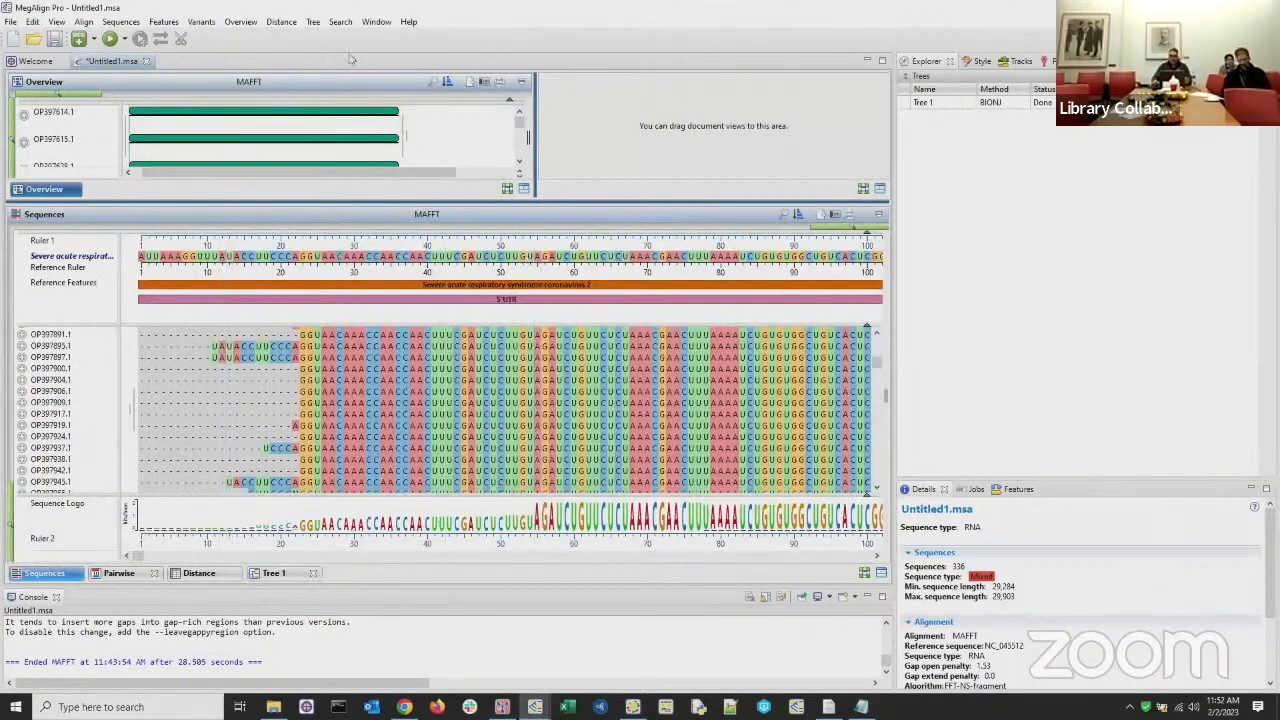
left_click(314, 22)
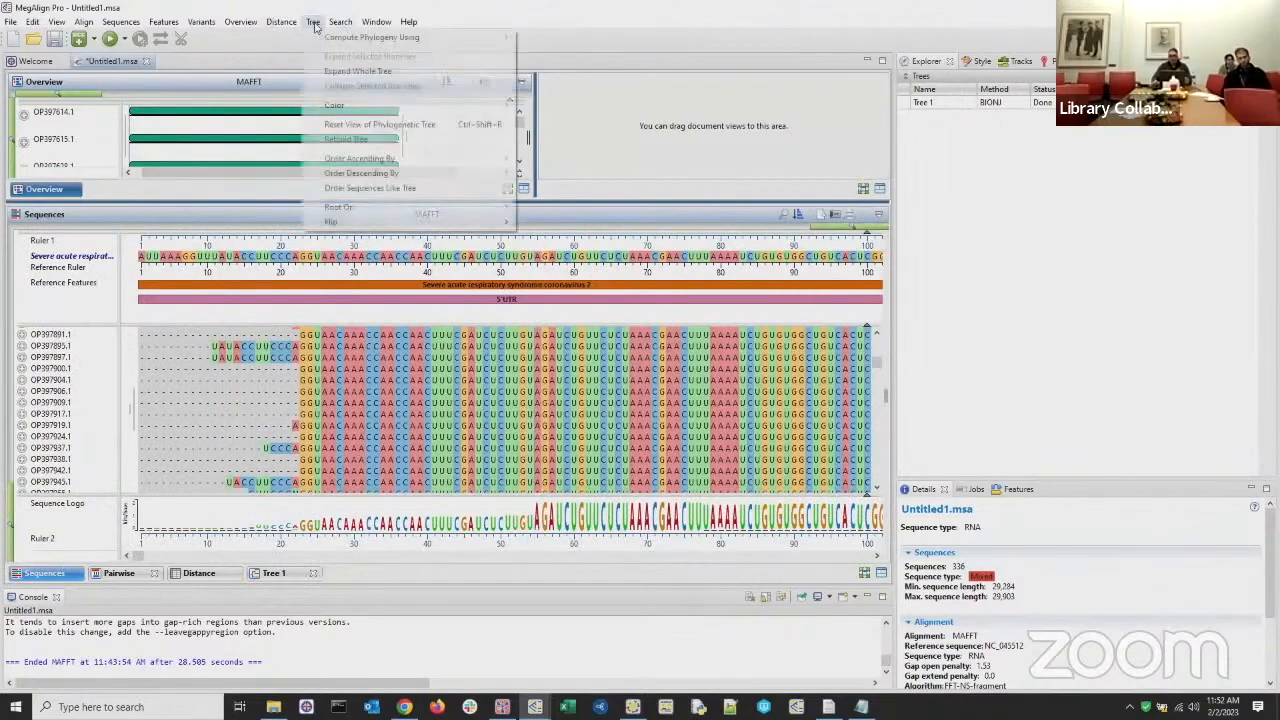
left_click(378, 190)
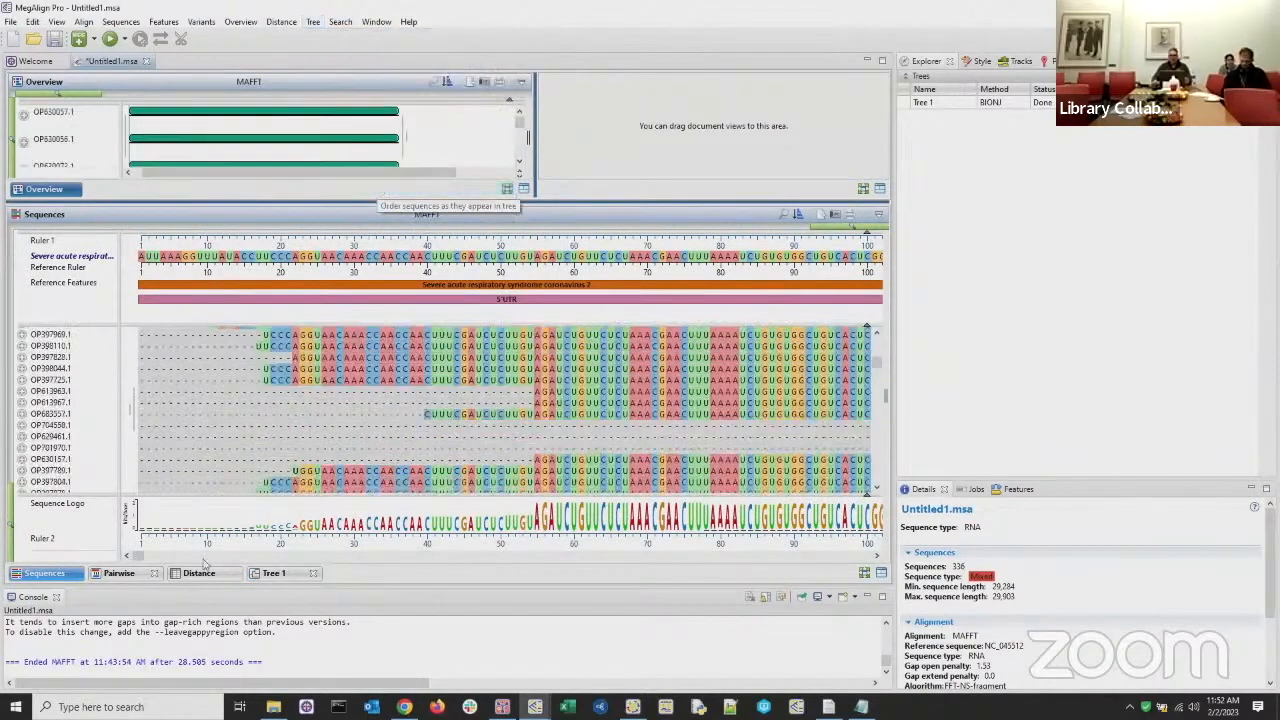
Step: Compare the order of the first sequences in the Sequences view with the upper branches of Tree 1
left_click(275, 573)
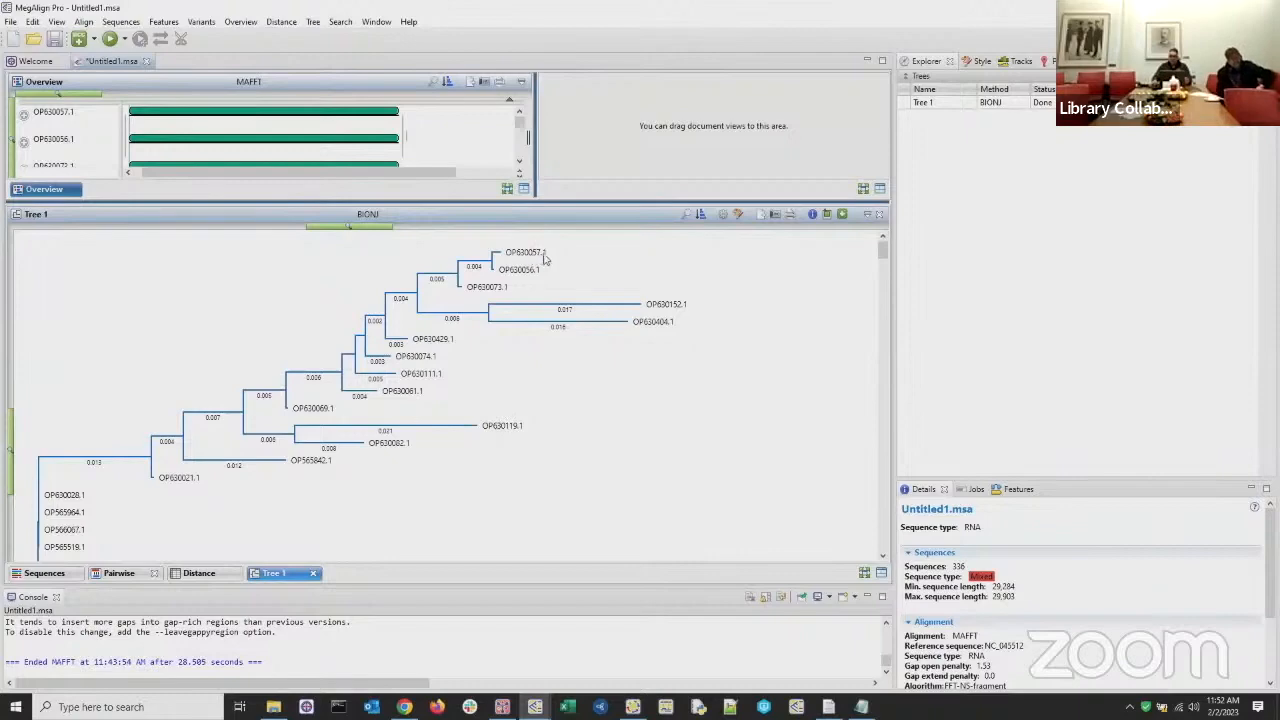
left_click(47, 573)
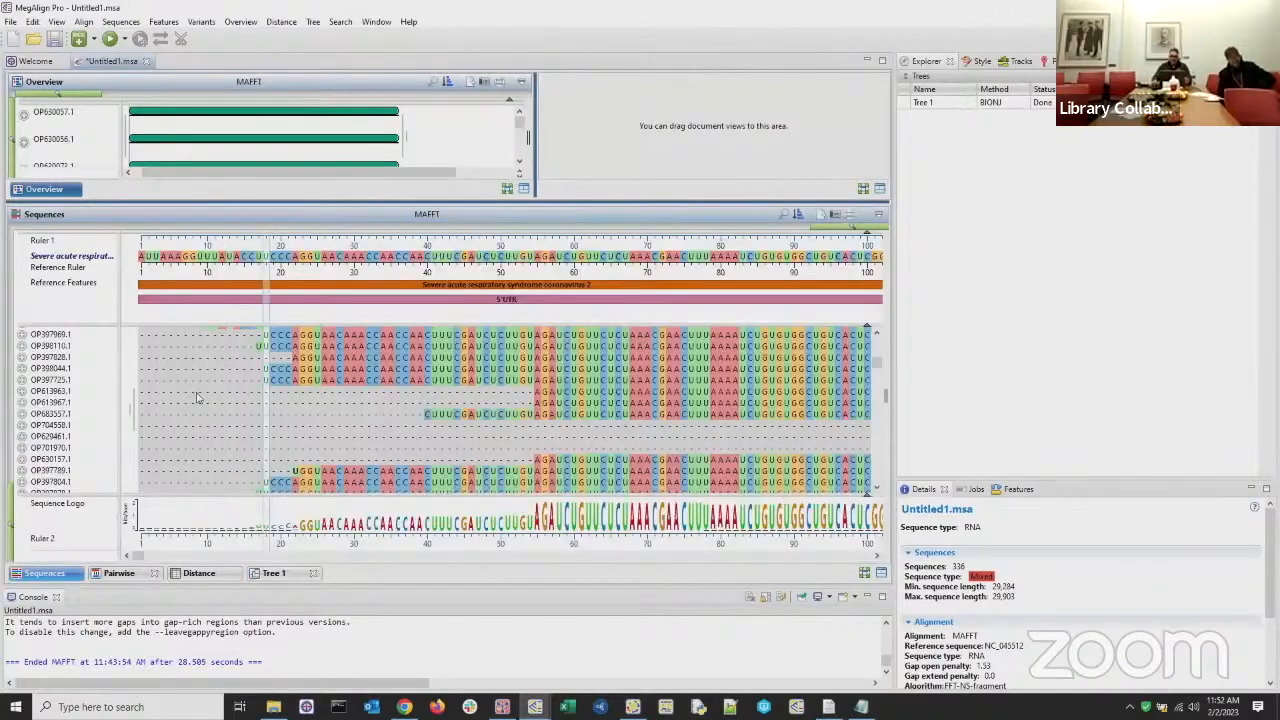
left_click_drag(876, 354, 874, 338)
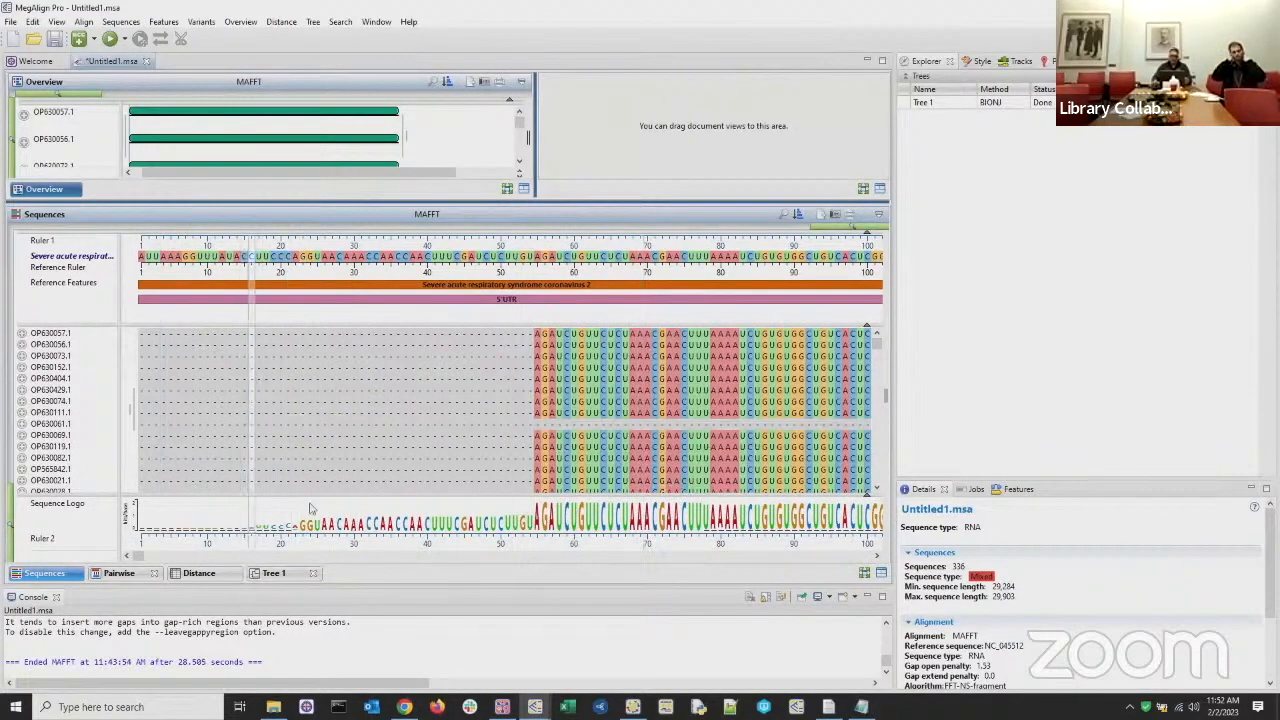
left_click(273, 573)
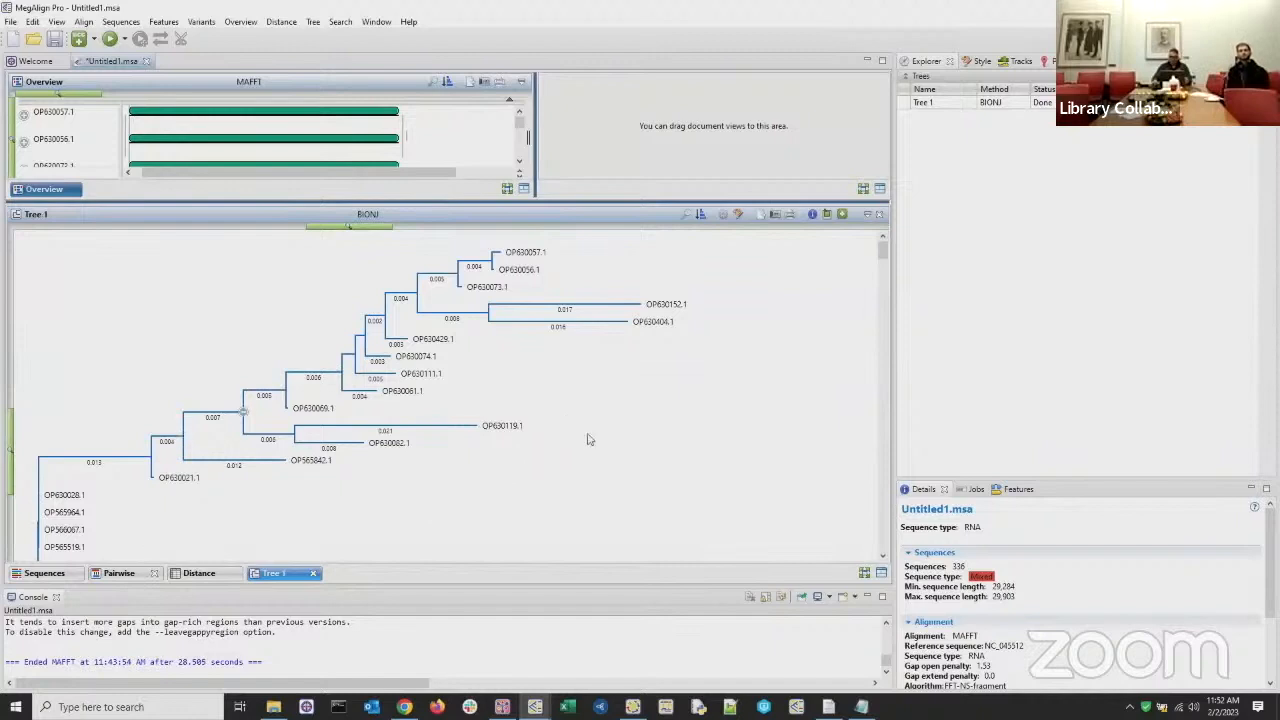
Step: Enlarge the Overview area and bring up the Variants View window, widened to show the codon and property-change columns
left_click_drag(587, 205, 598, 332)
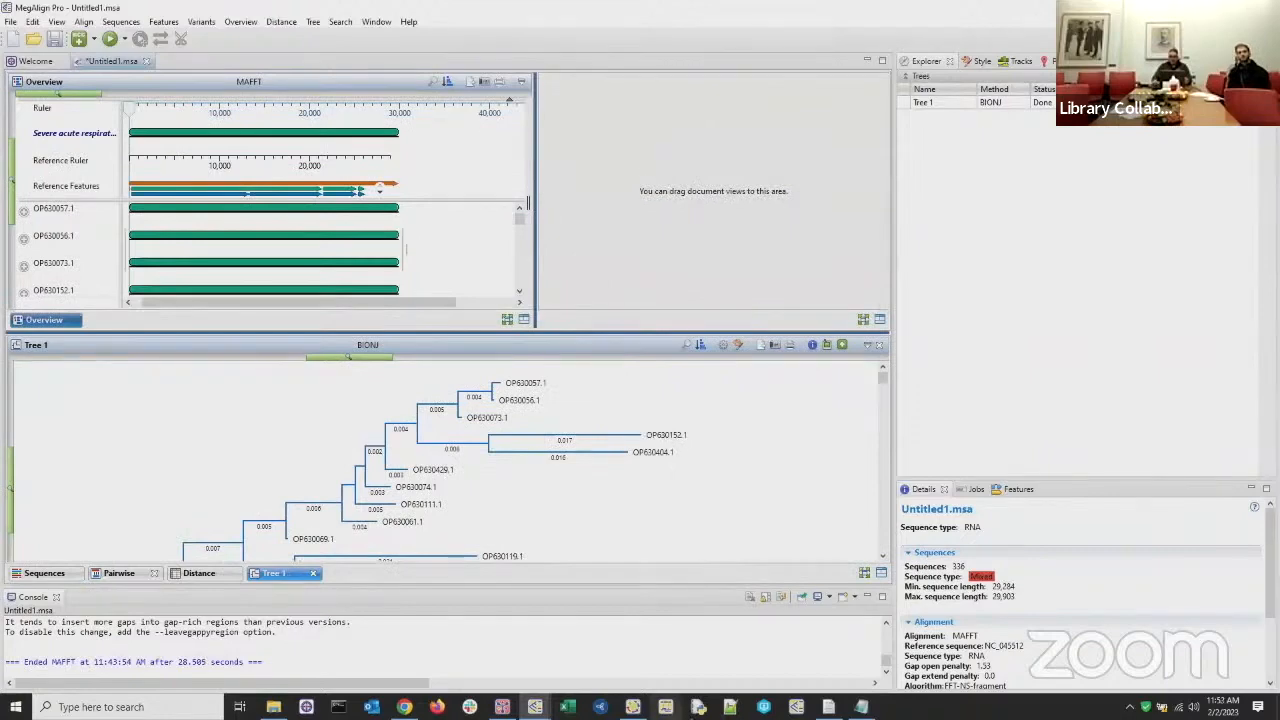
left_click(535, 707)
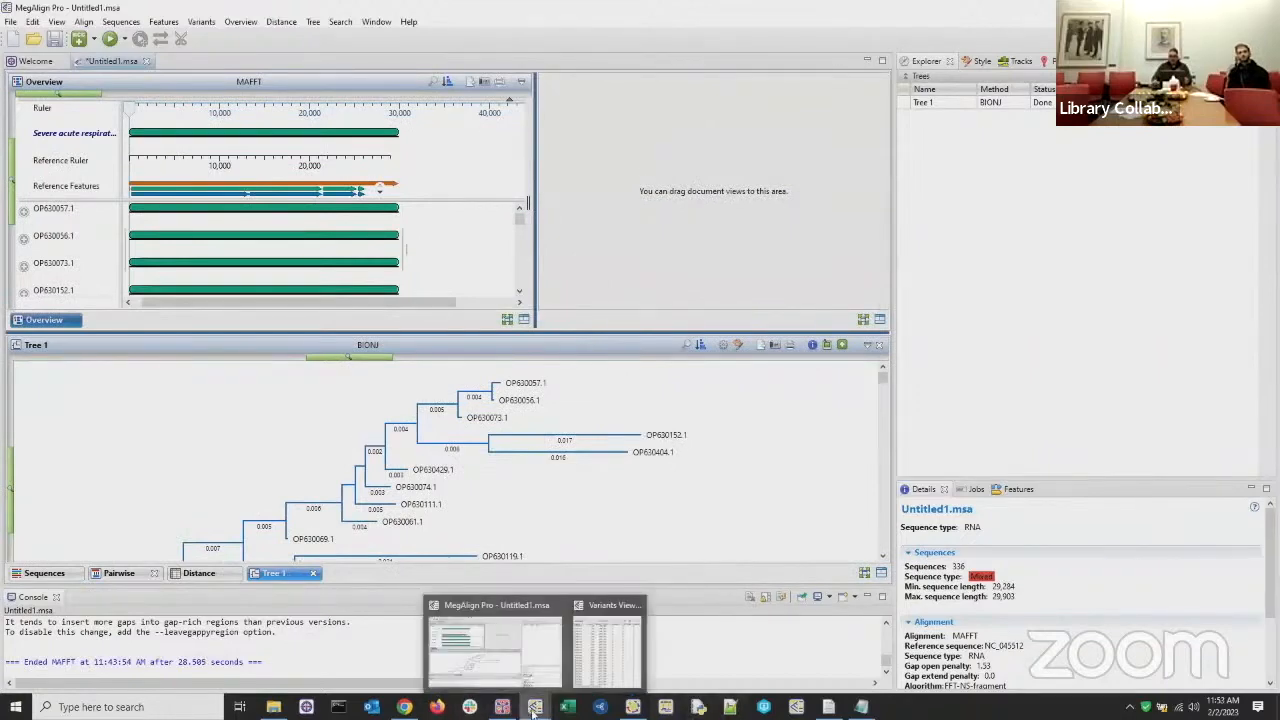
left_click(615, 650)
left_click_drag(730, 84, 384, 93)
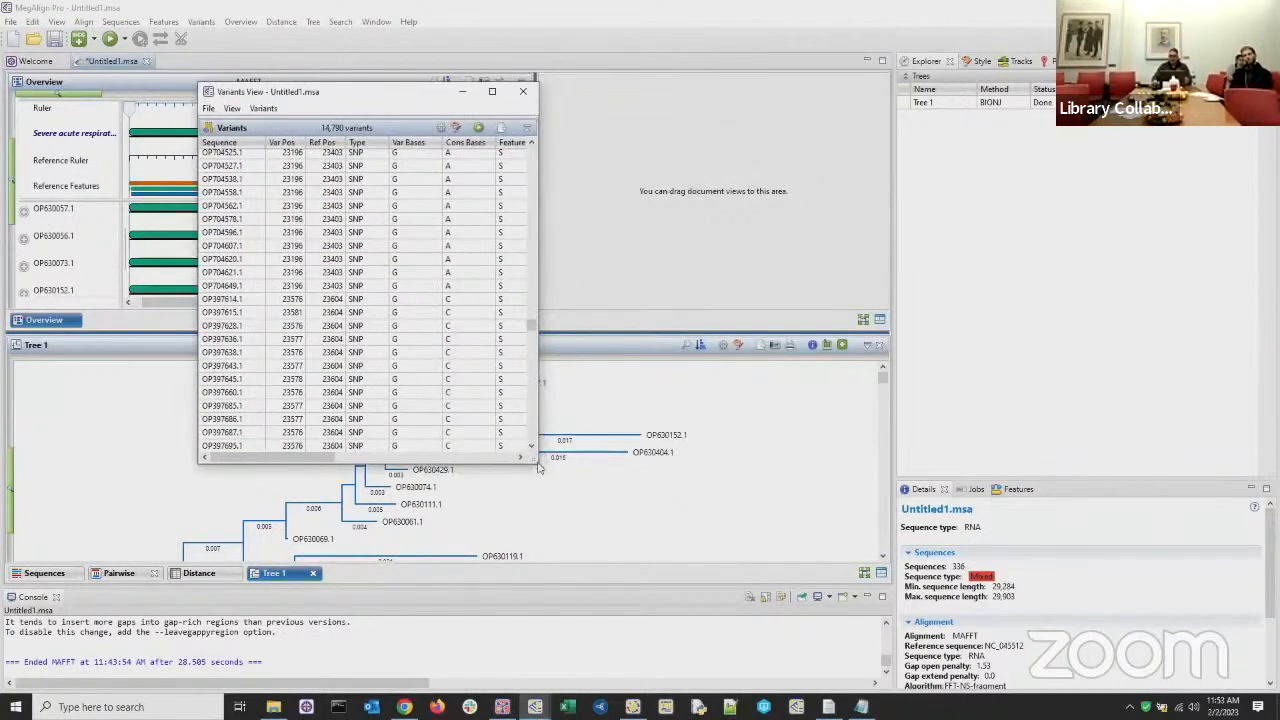
left_click_drag(539, 466, 1108, 600)
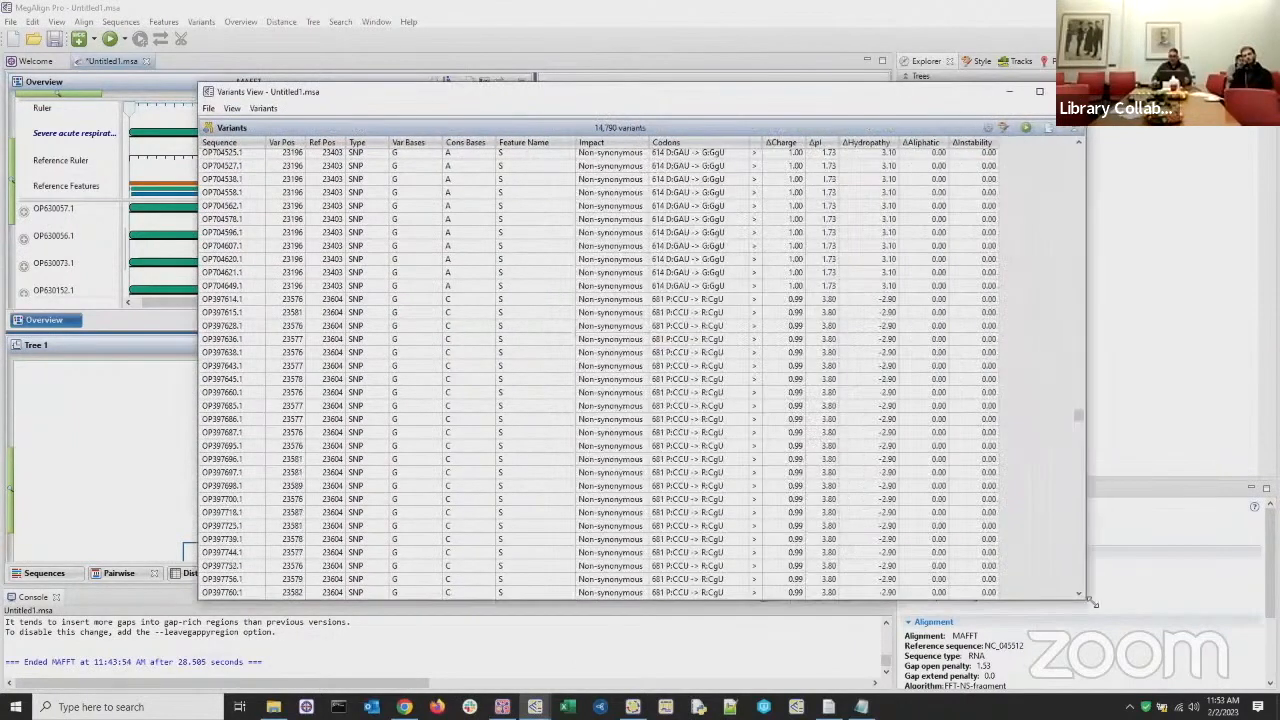
scroll(690, 272, "up", 3)
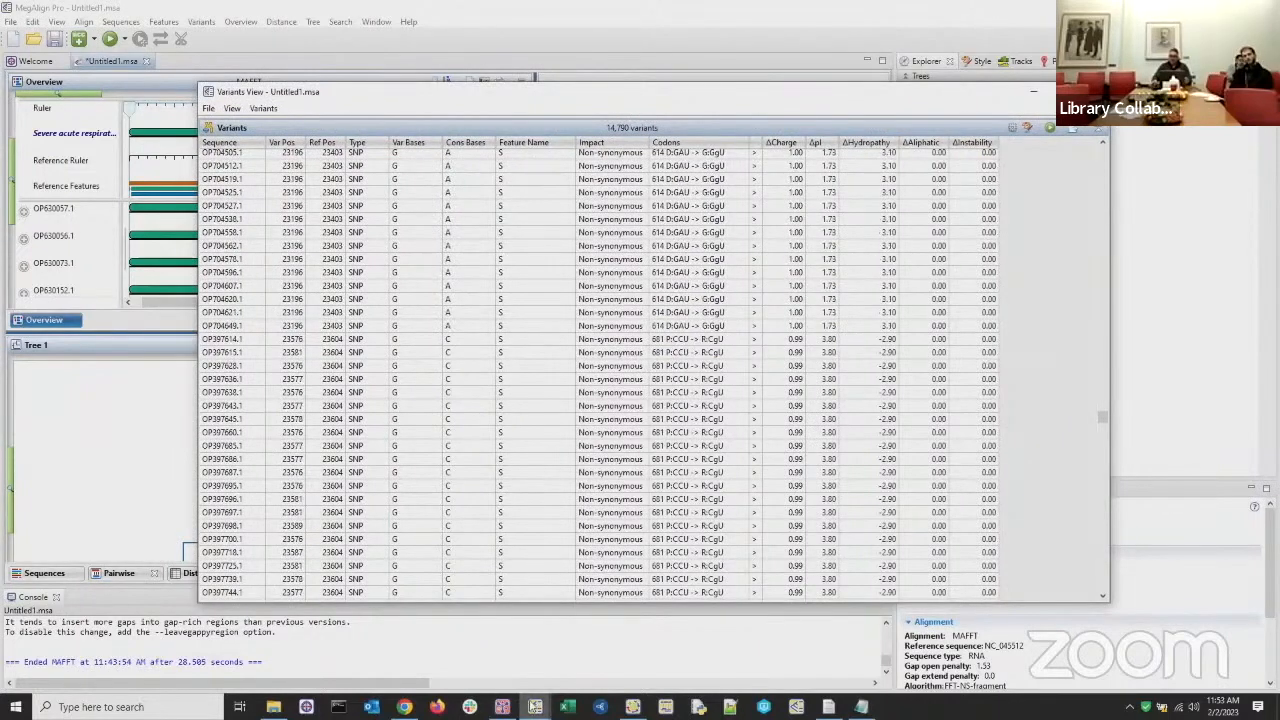
Step: Switch to Protean 3D and select residue 614 of chain A in the 6VXX spike glycoprotein sequence
mouse_move(502, 707)
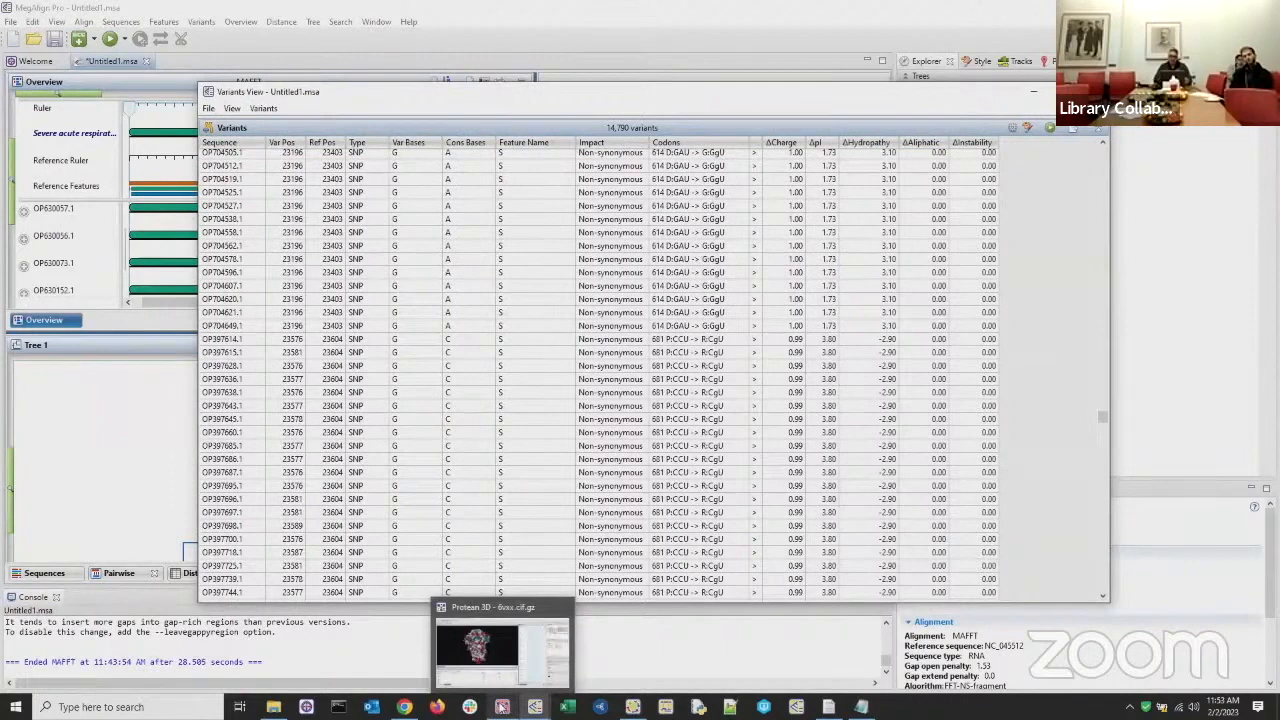
left_click(498, 643)
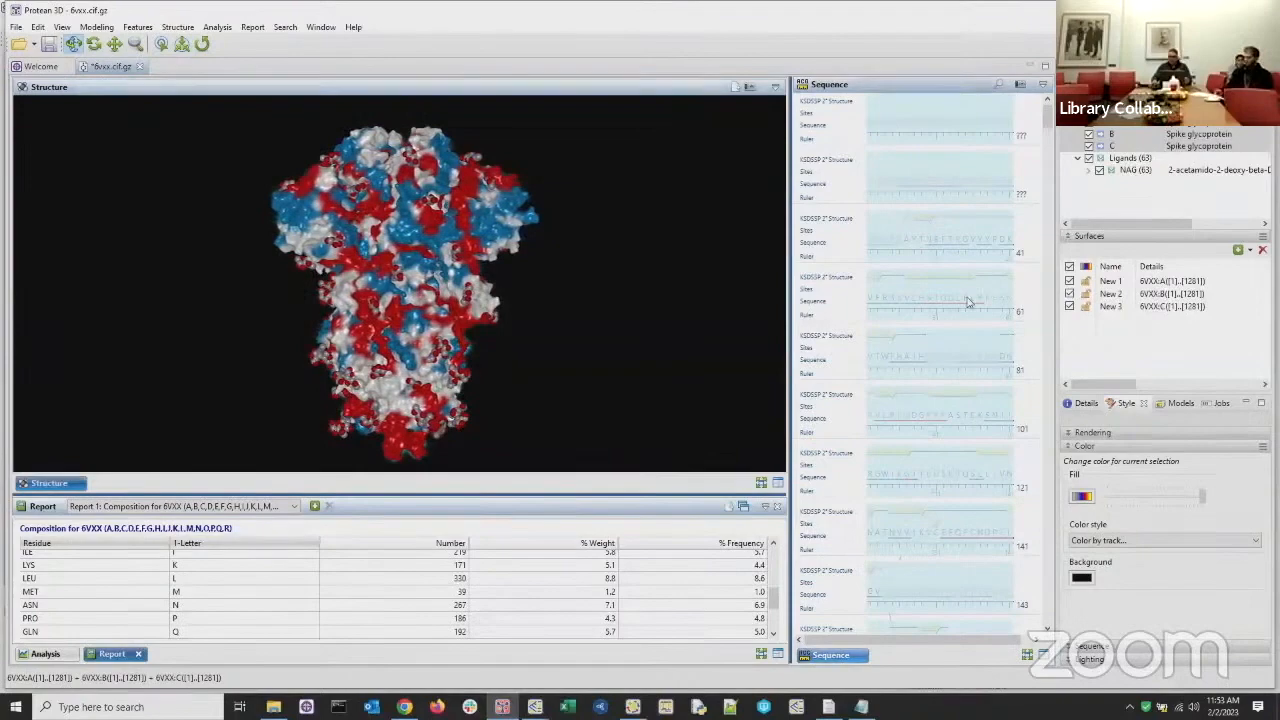
scroll(985, 300, "down", 5)
scroll(988, 347, "down", 7)
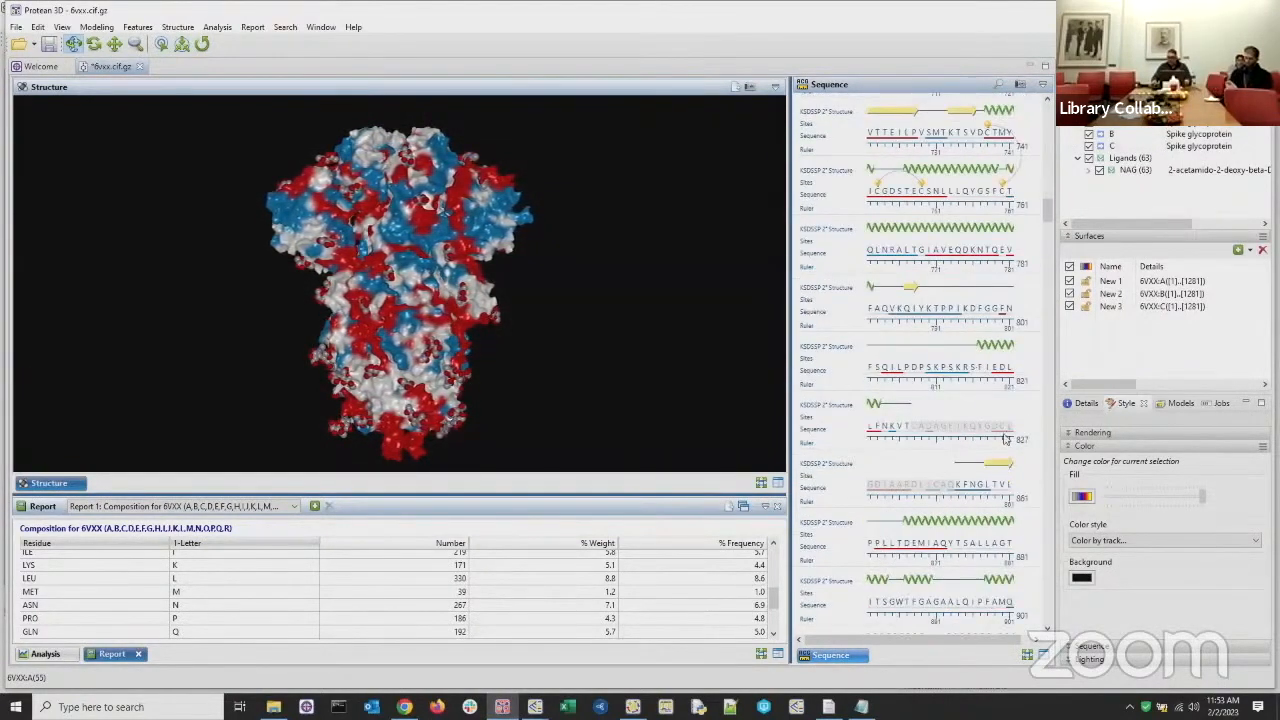
scroll(986, 370, "up", 2)
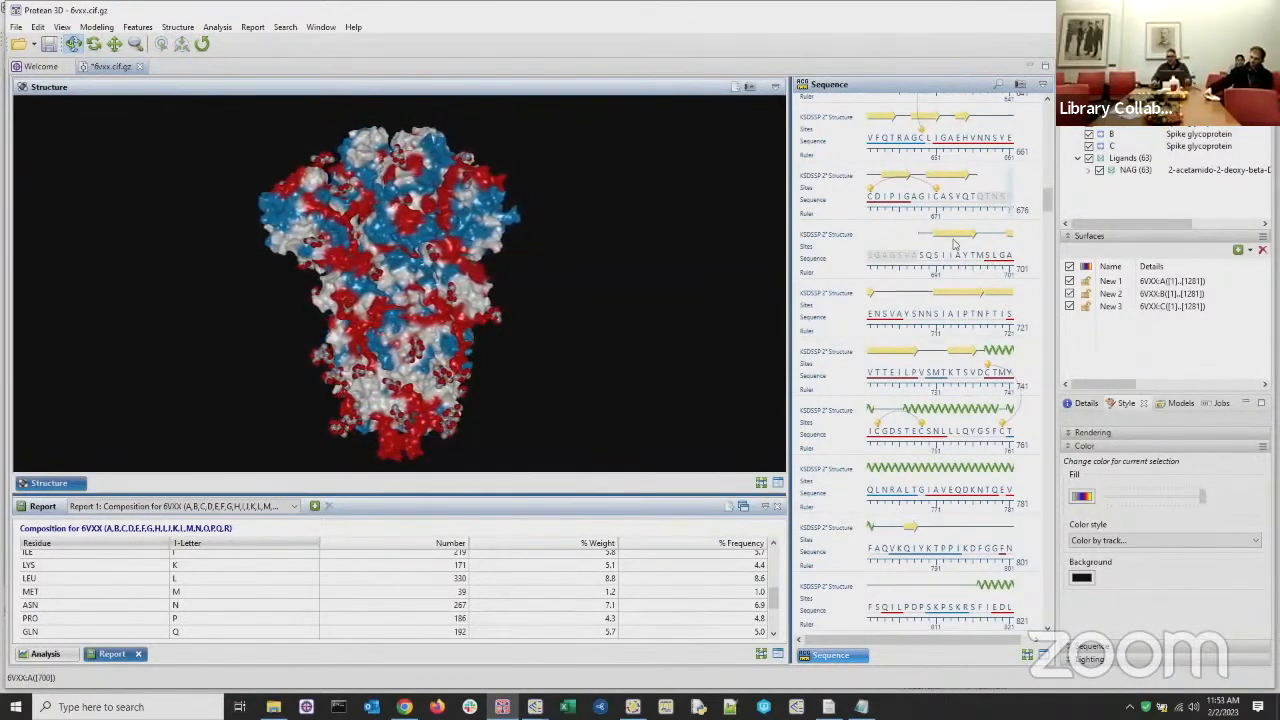
scroll(982, 240, "up", 2)
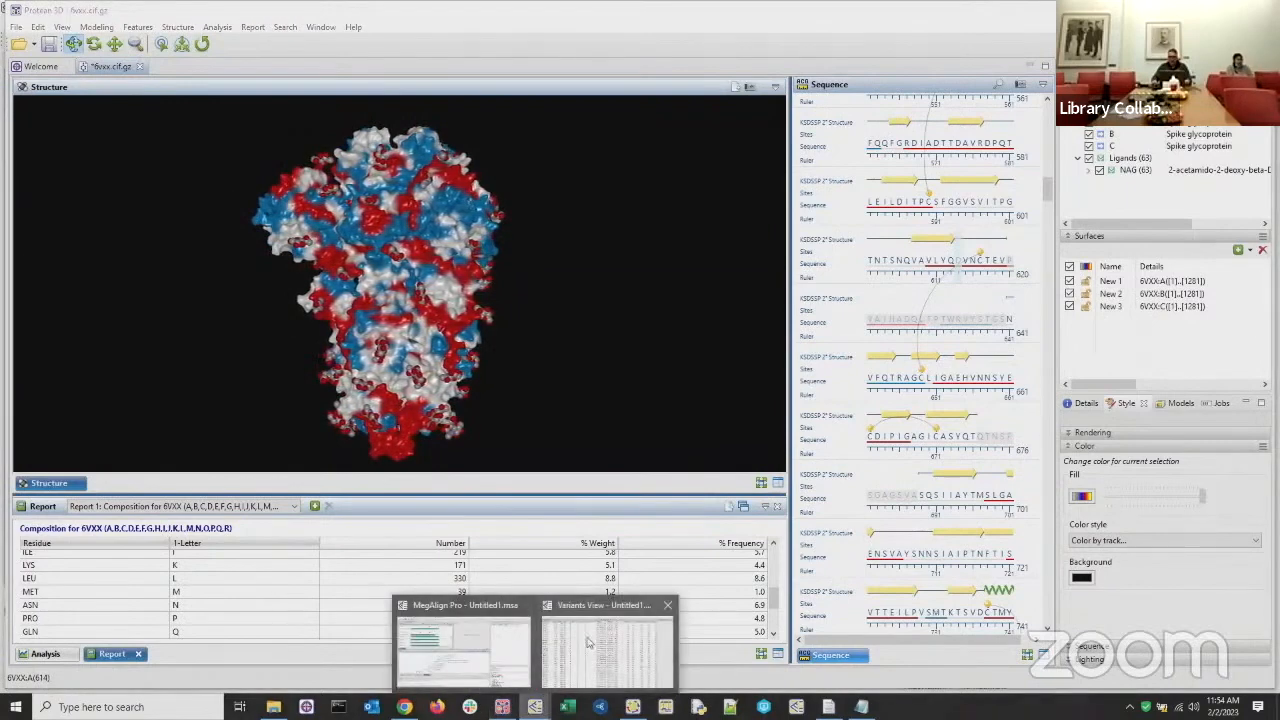
Step: Check the codon 614 substitution in MegAlign Pro's Variants View and return to the Protean 3D structure
left_click(615, 640)
scroll(768, 310, "up", 10)
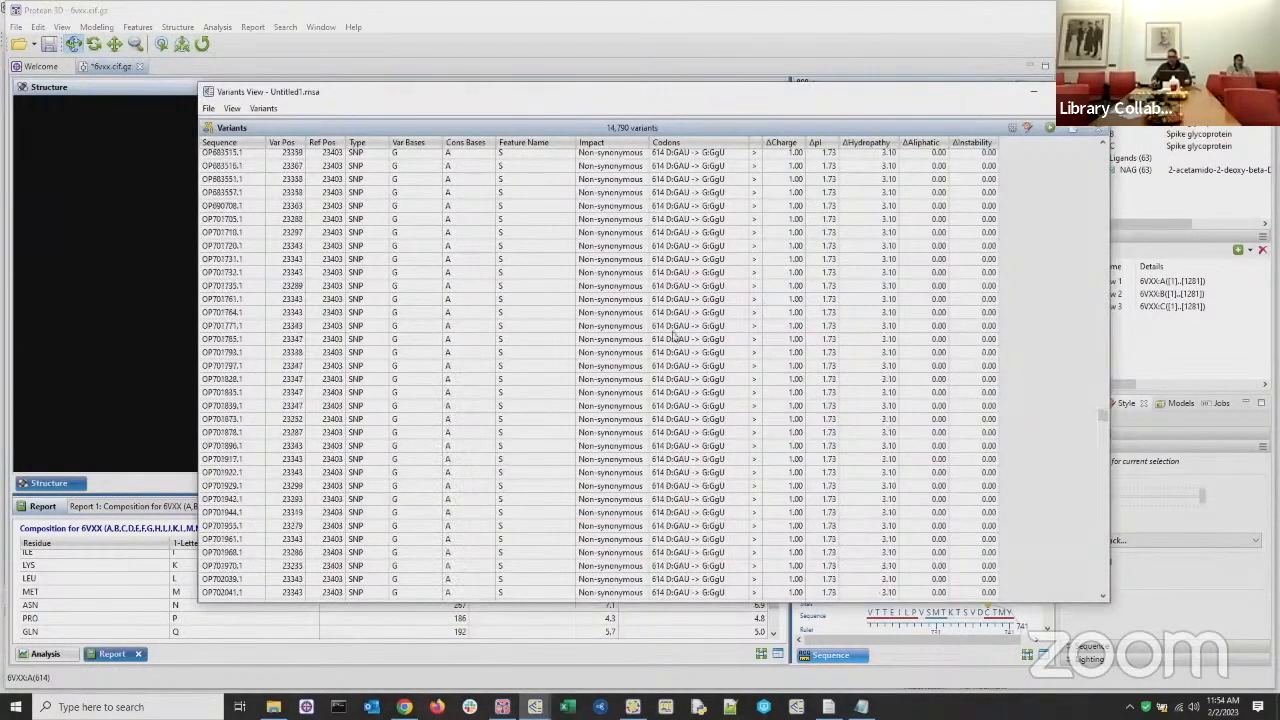
left_click(1035, 94)
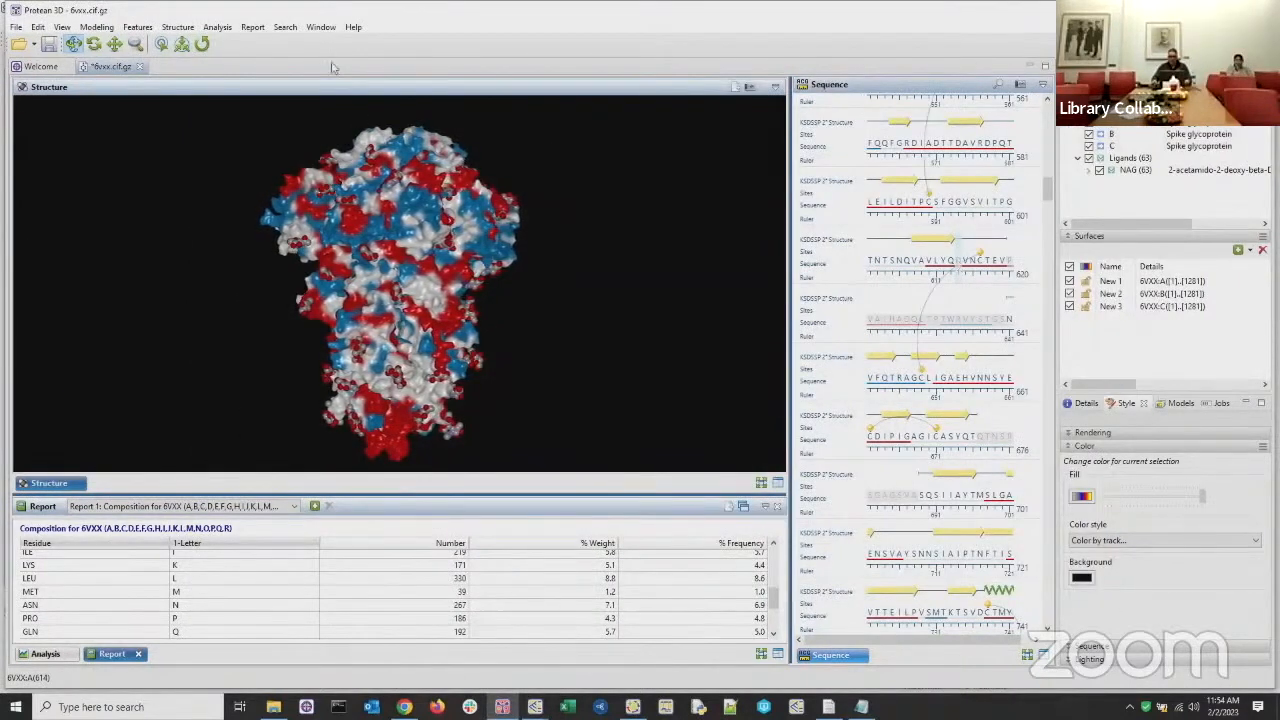
Step: Create a Protein Design variant from the selected residue, substituting Gly for Asp at position 614 of chain A, and run the job
left_click(99, 27)
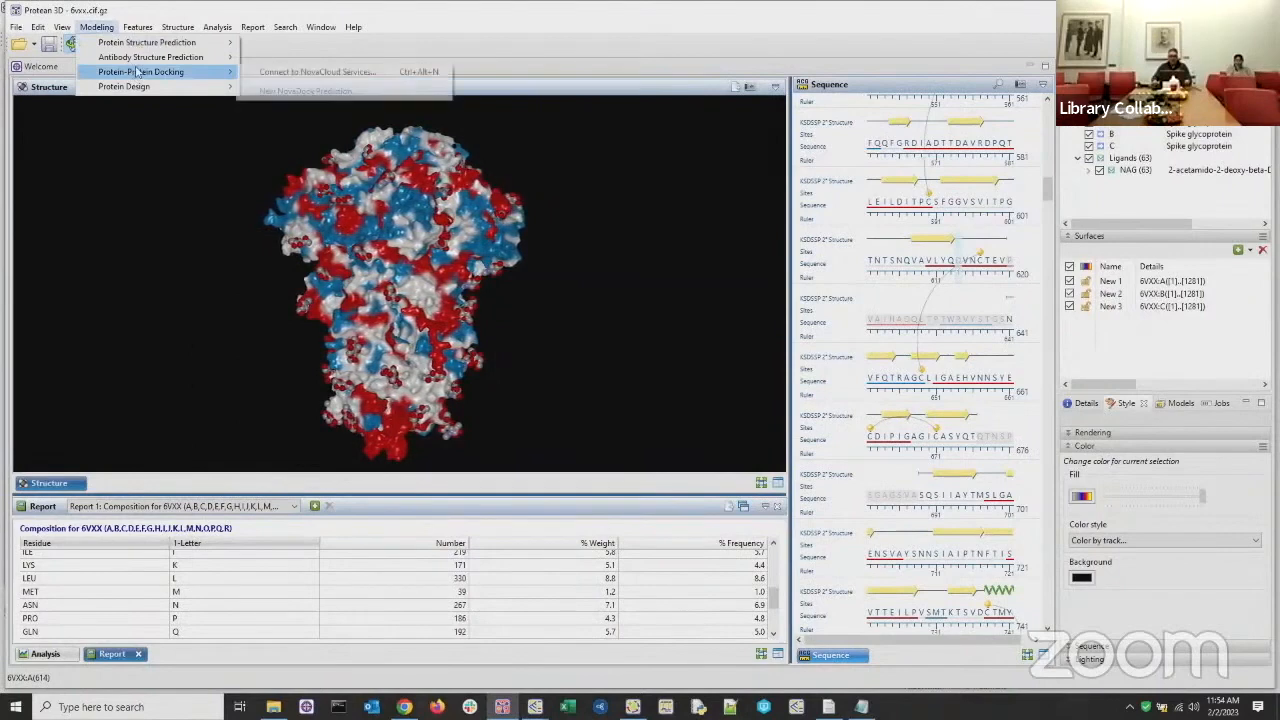
mouse_move(143, 88)
mouse_move(340, 106)
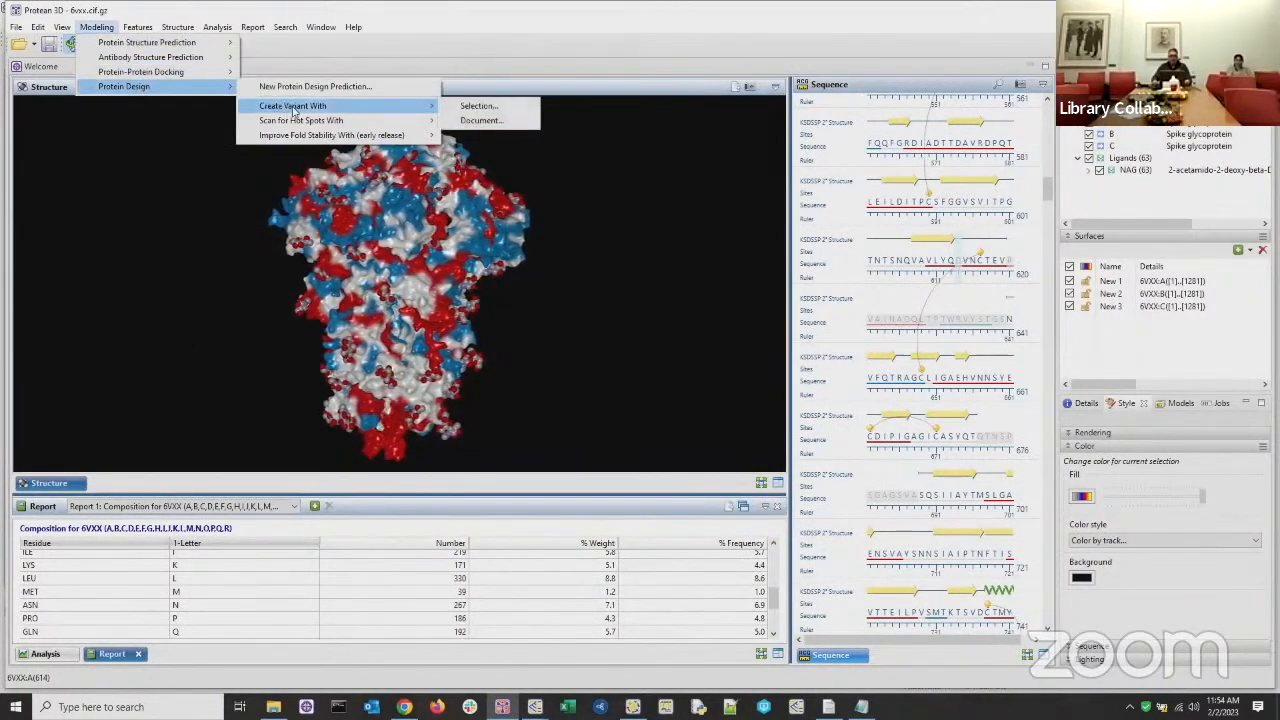
left_click(498, 111)
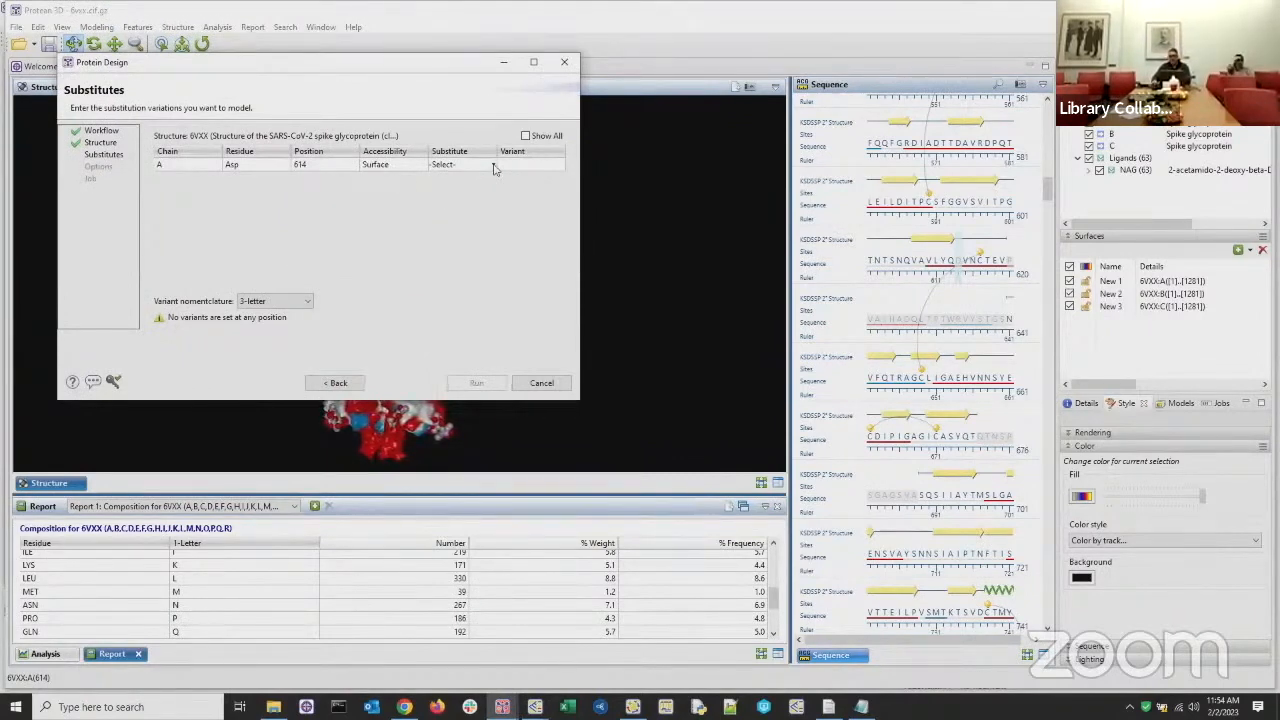
left_click(492, 166)
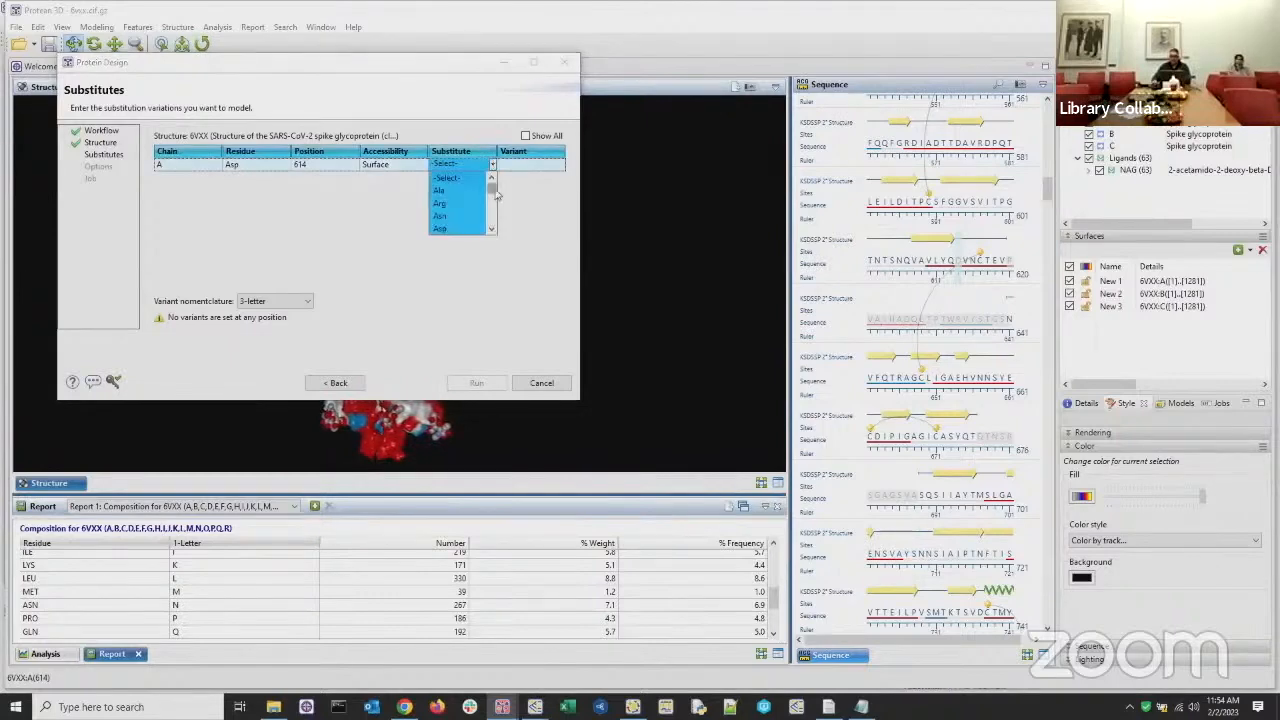
left_click_drag(493, 191, 493, 198)
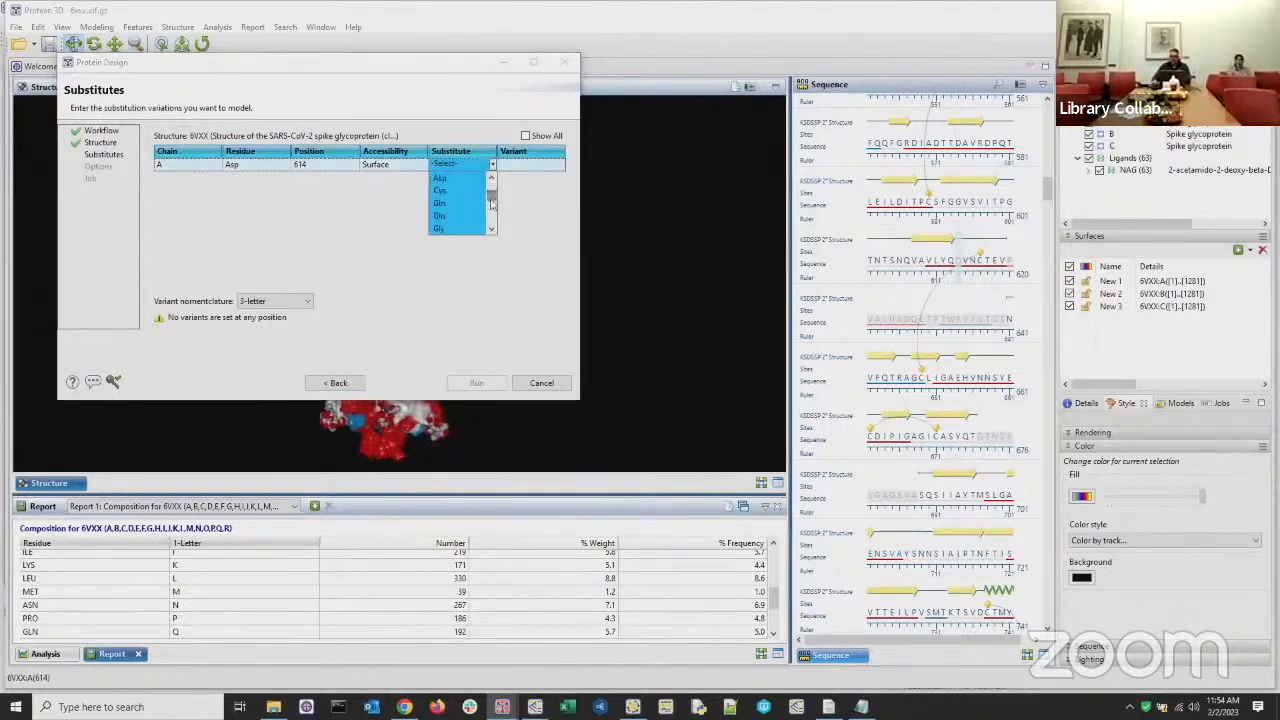
left_click(449, 230)
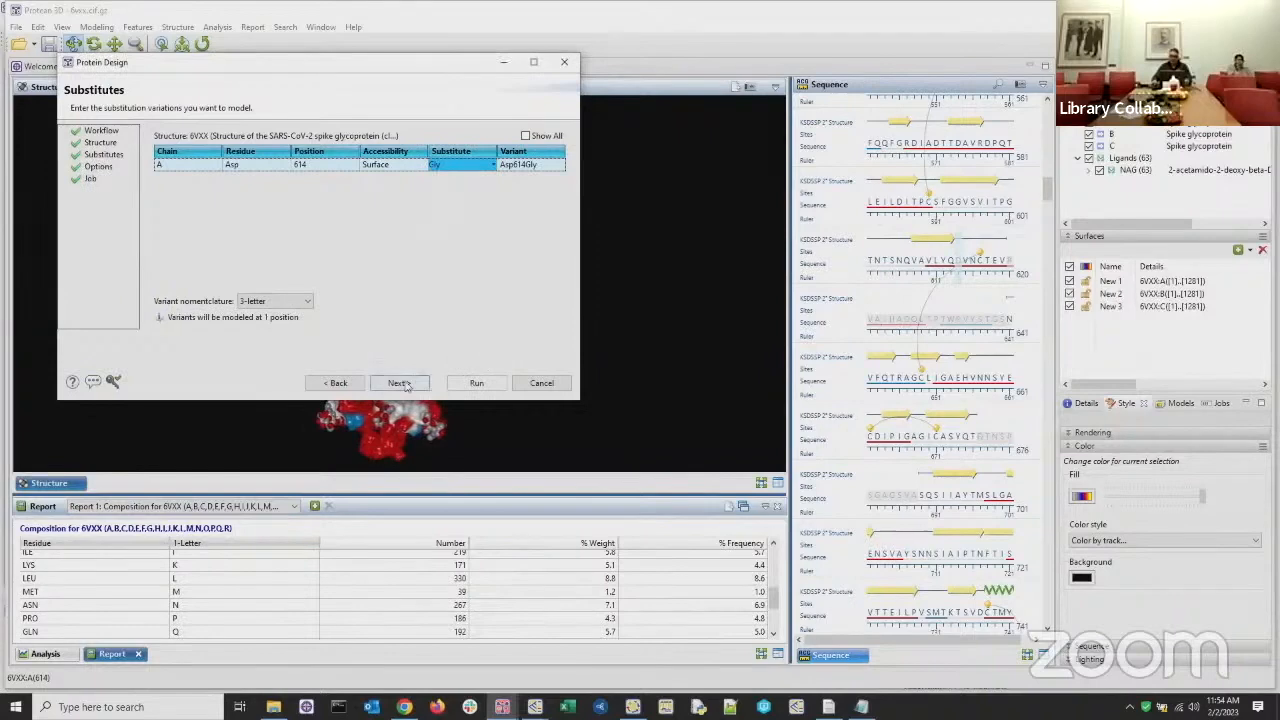
left_click(400, 383)
left_click(476, 383)
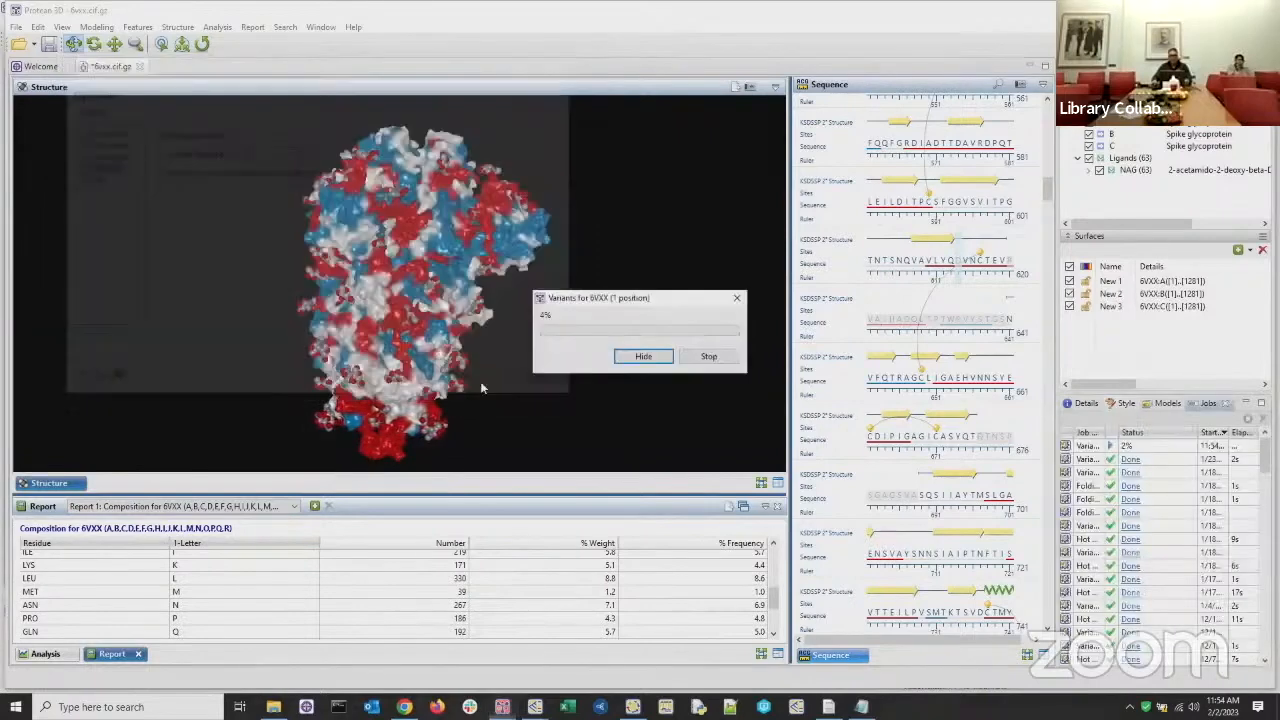